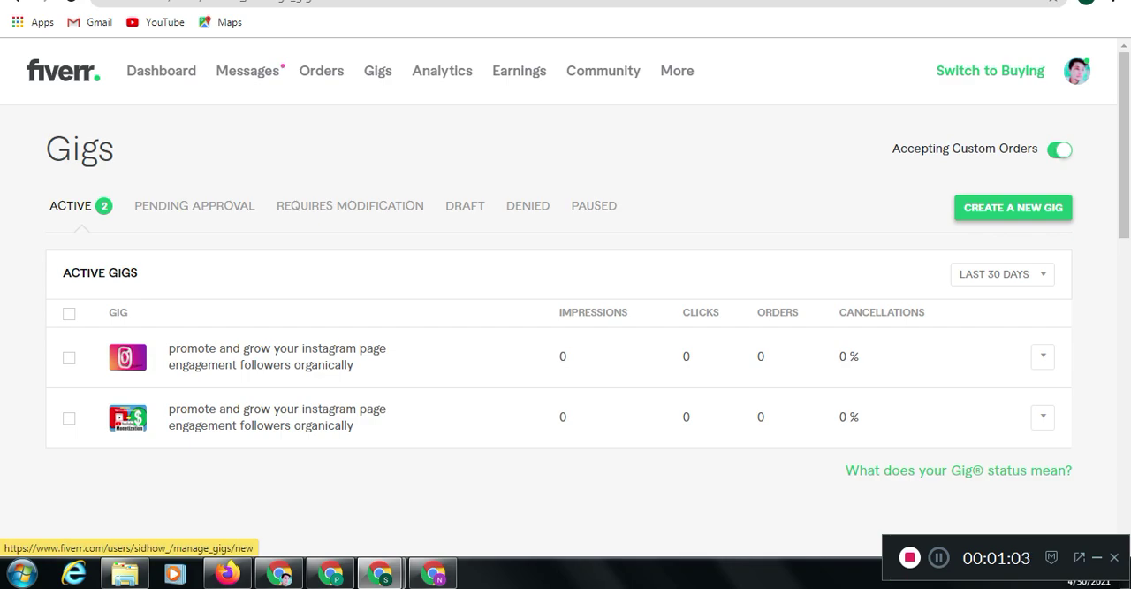
# Start creating a new gig, dismiss the request pop-up, and begin editing the gig title
pyautogui.click(1013, 207)
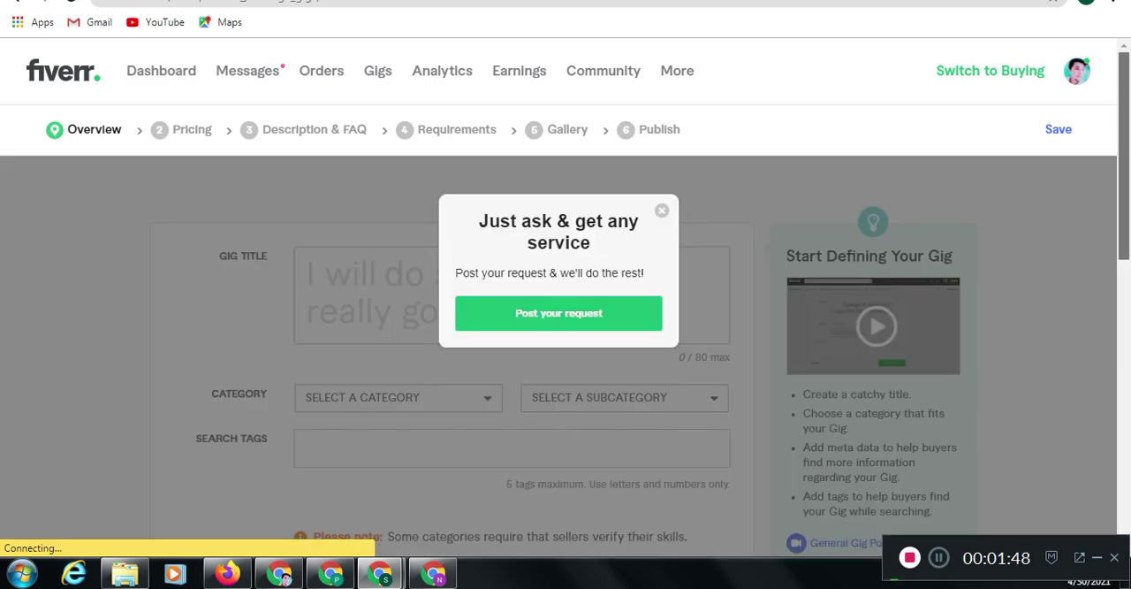
pyautogui.moveTo(1124, 156); pyautogui.dragTo(1124, 169)
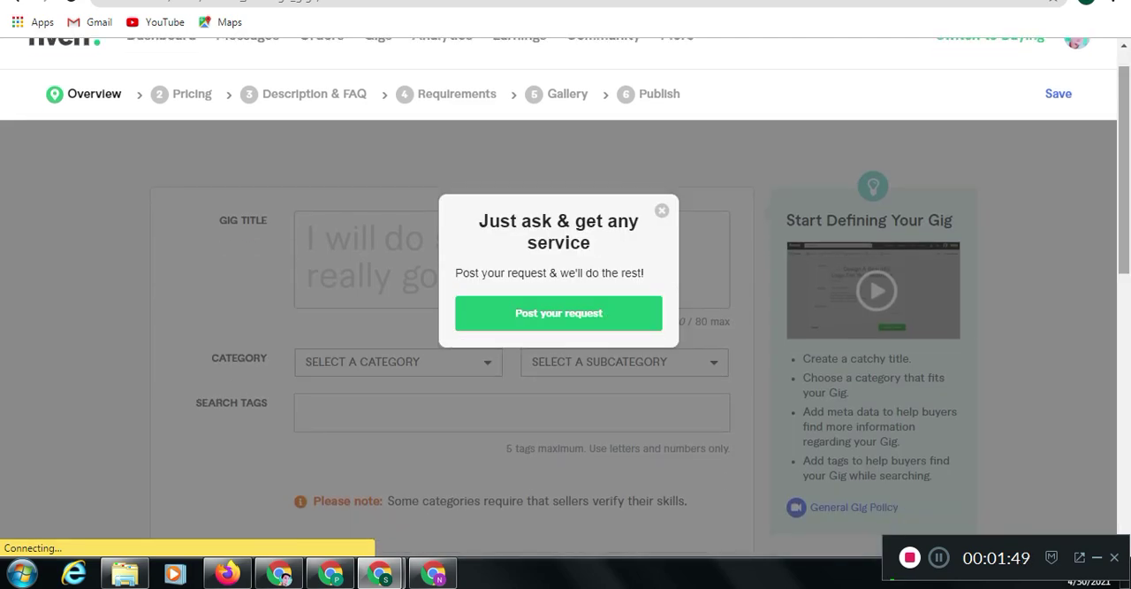
pyautogui.click(662, 211)
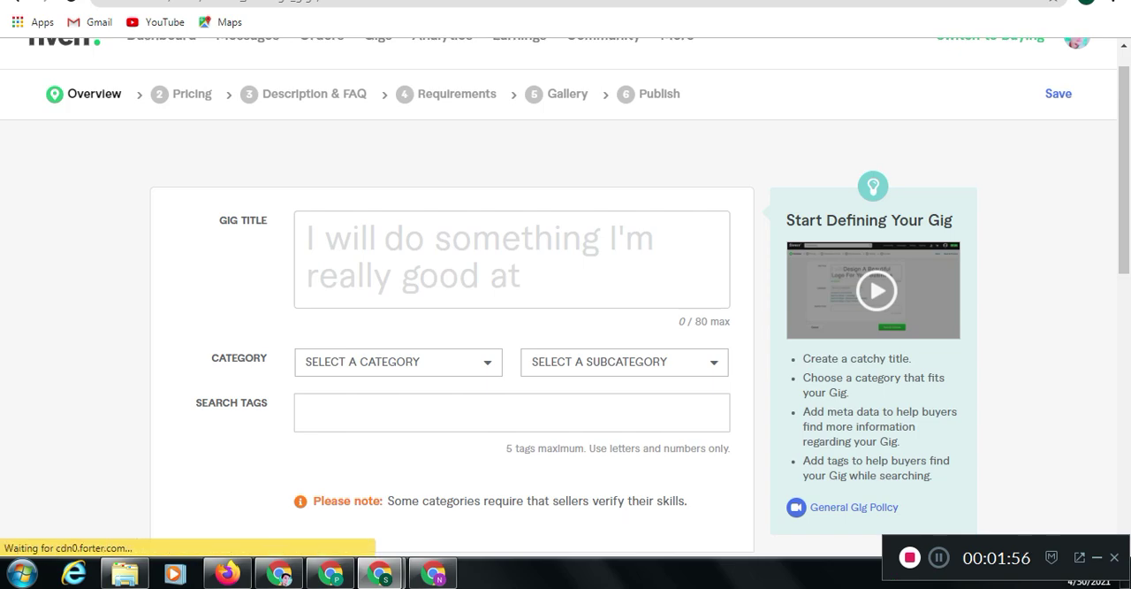
pyautogui.click(384, 240)
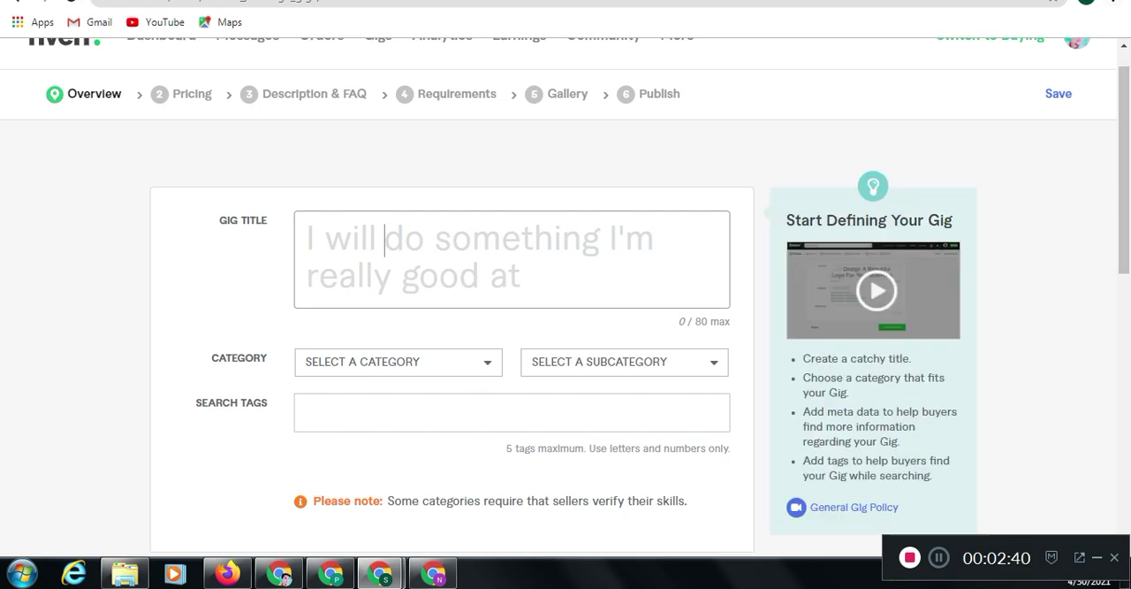
# In a separate signed-out incognito window, search Fiverr for "grow instagram organically" and browse the titles of the competing gigs
pyautogui.click(1113, 2)
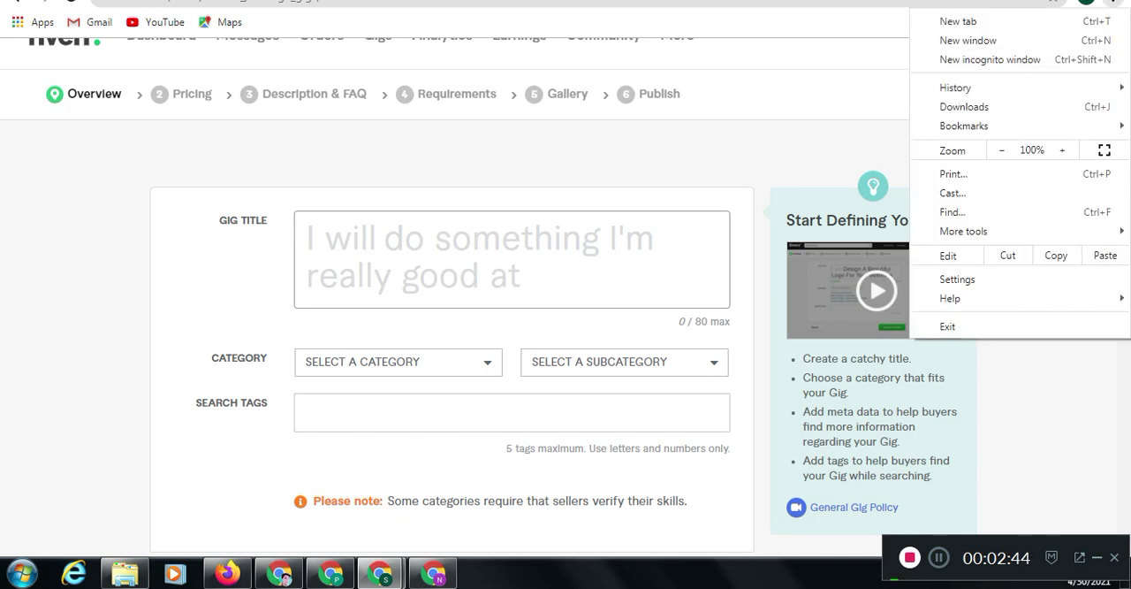
pyautogui.click(382, 574)
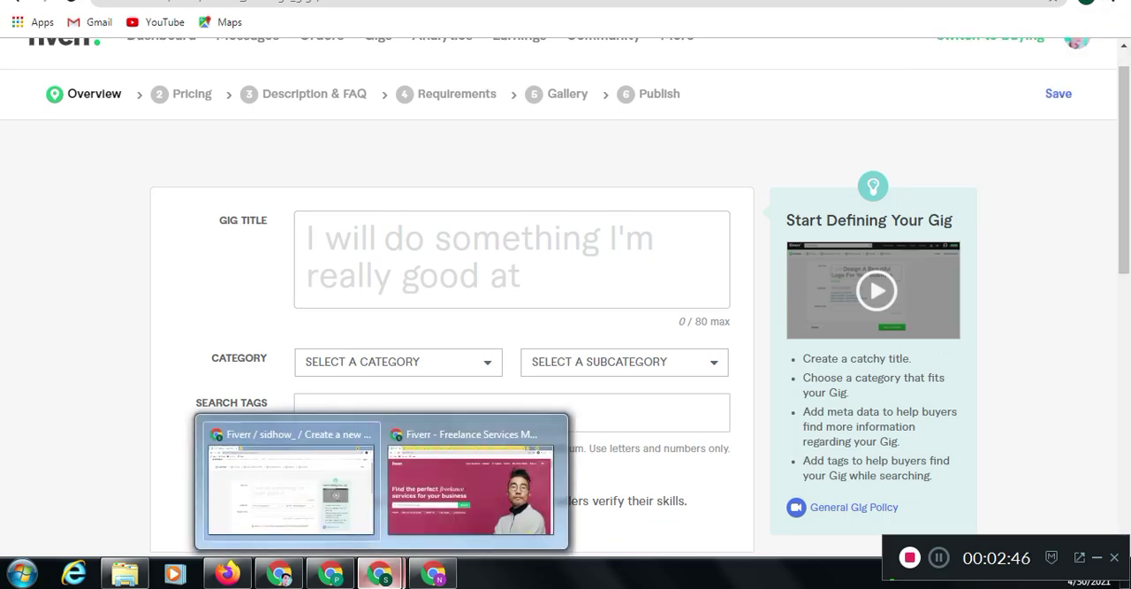
pyautogui.click(475, 482)
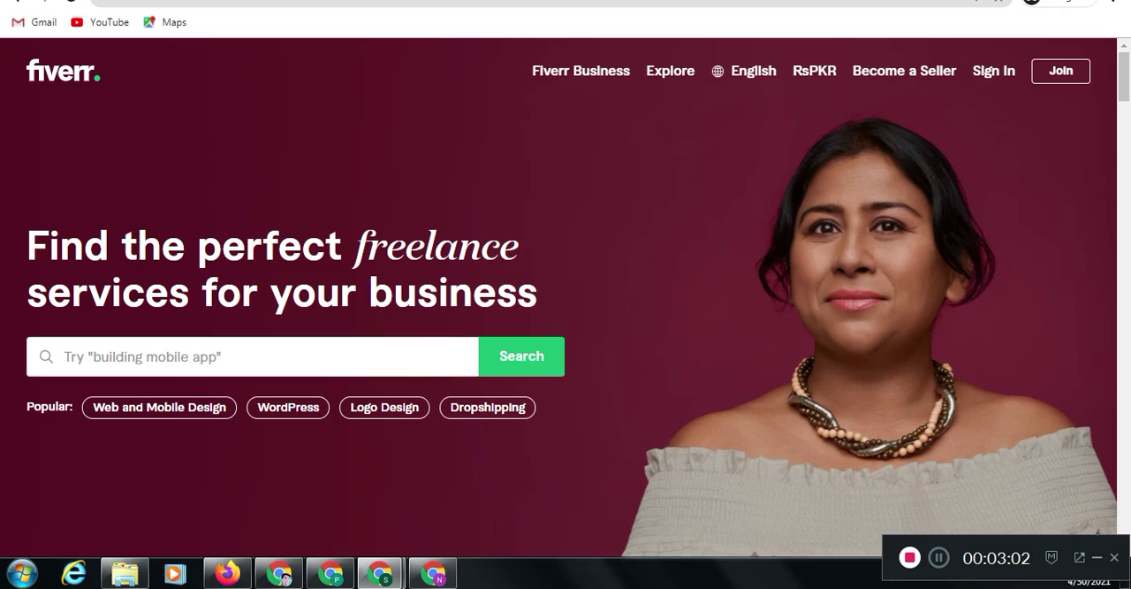
pyautogui.write('gorw instagram')
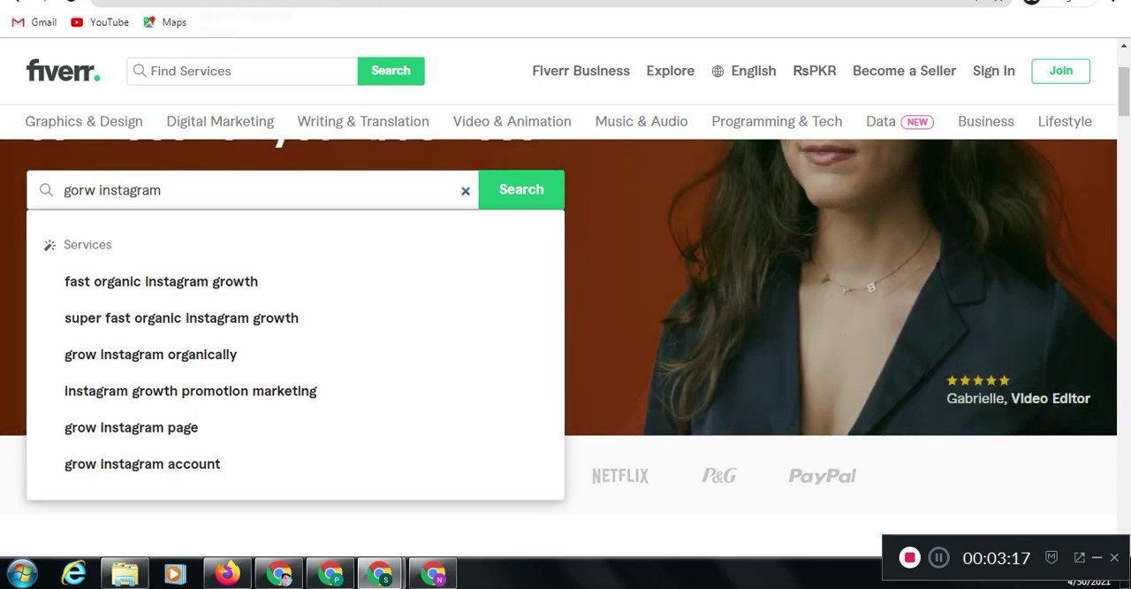
pyautogui.press('Return')
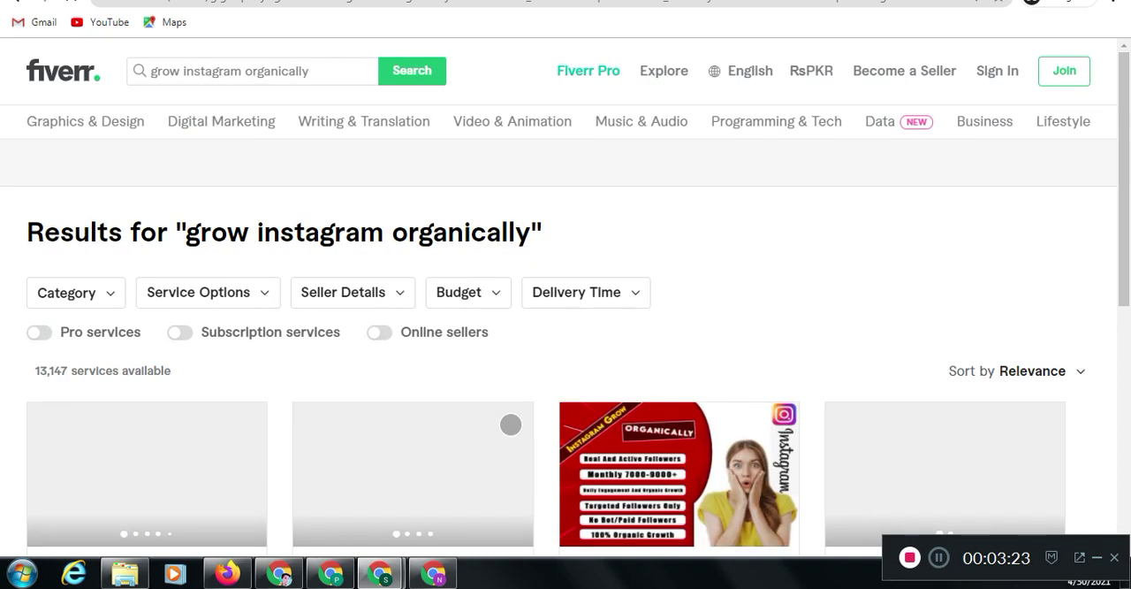
pyautogui.scroll(-6, 511, 424)
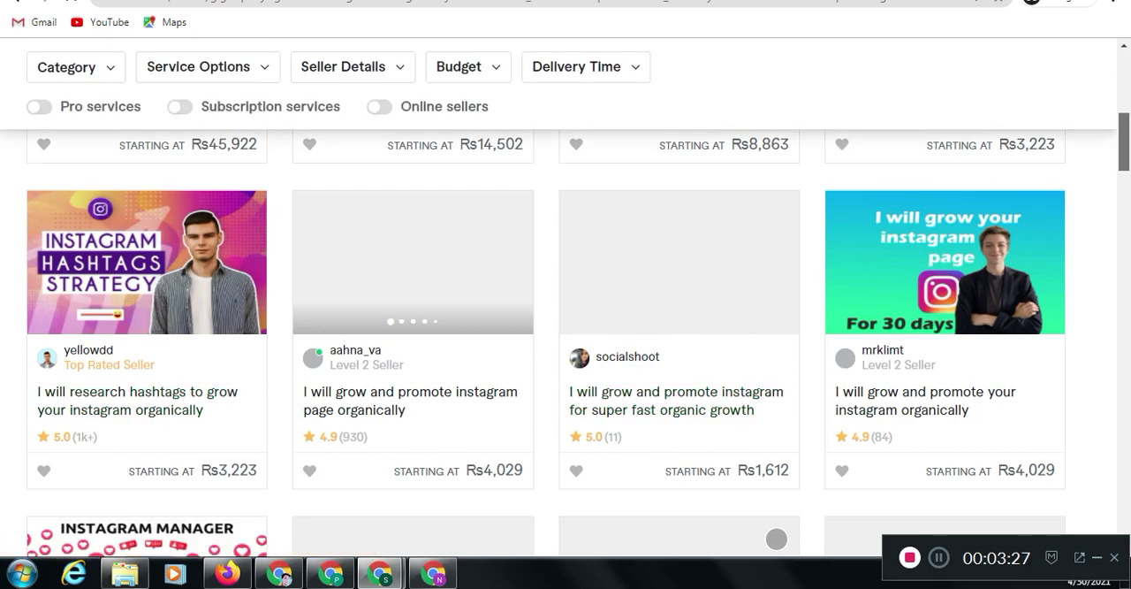
pyautogui.scroll(5, 566, 354)
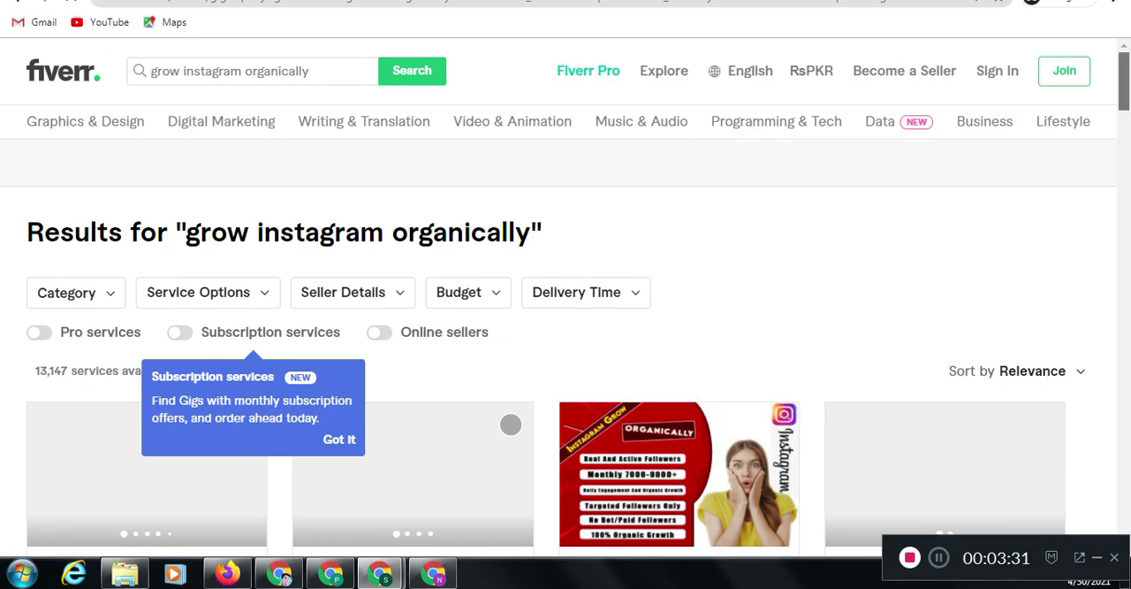
pyautogui.scroll(-3, 566, 353)
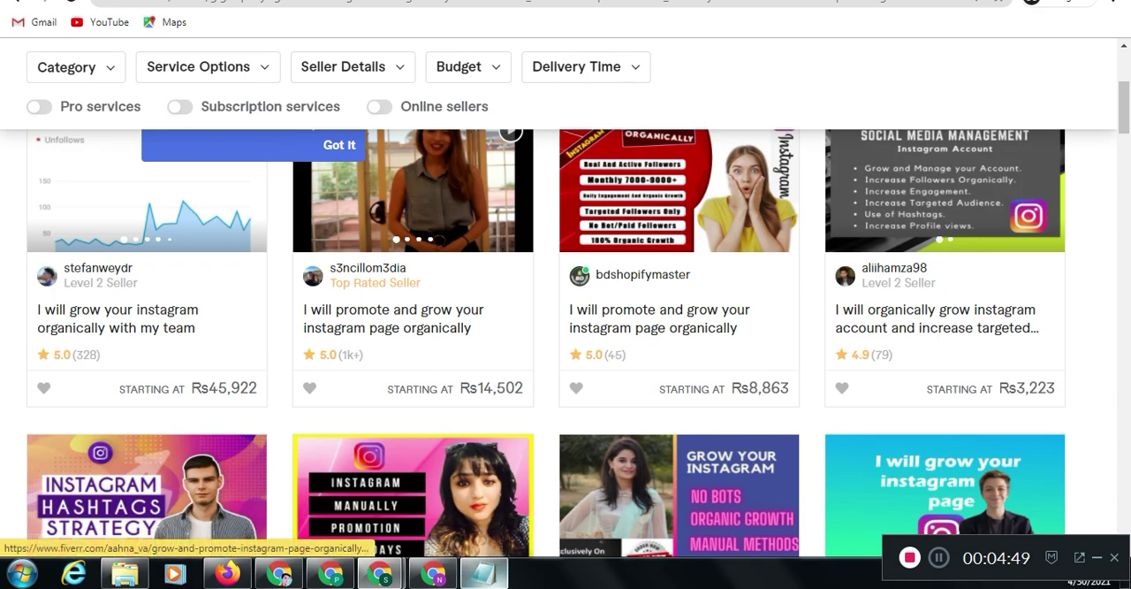
# Switch to Notepad and compare the drafted title "organically grow and promote your instagram page engagement" with the competing gigs
pyautogui.click(483, 573)
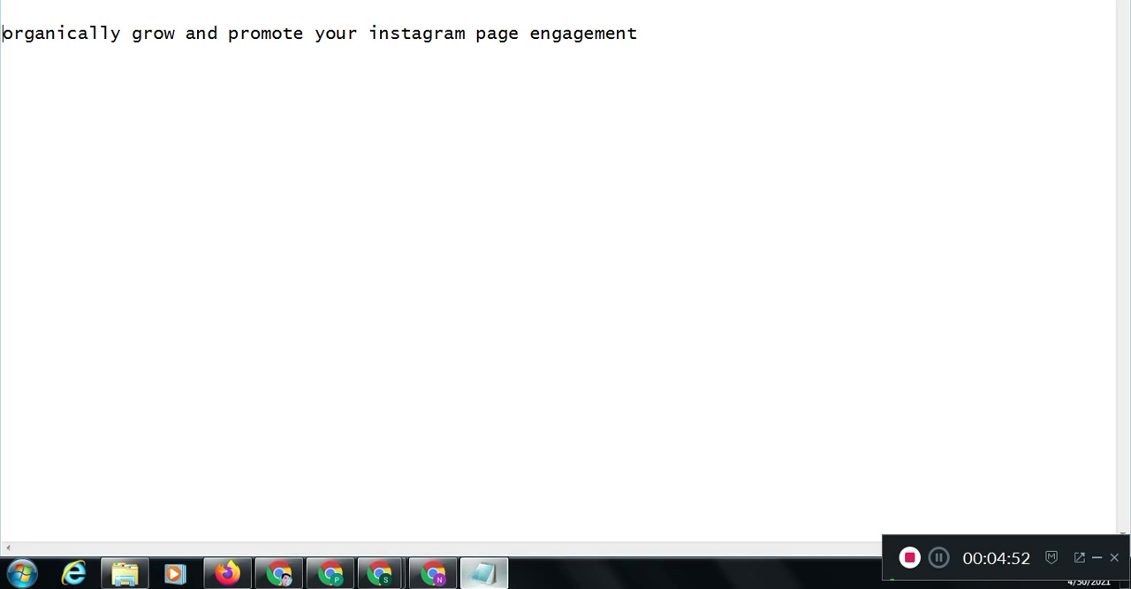
pyautogui.click(483, 572)
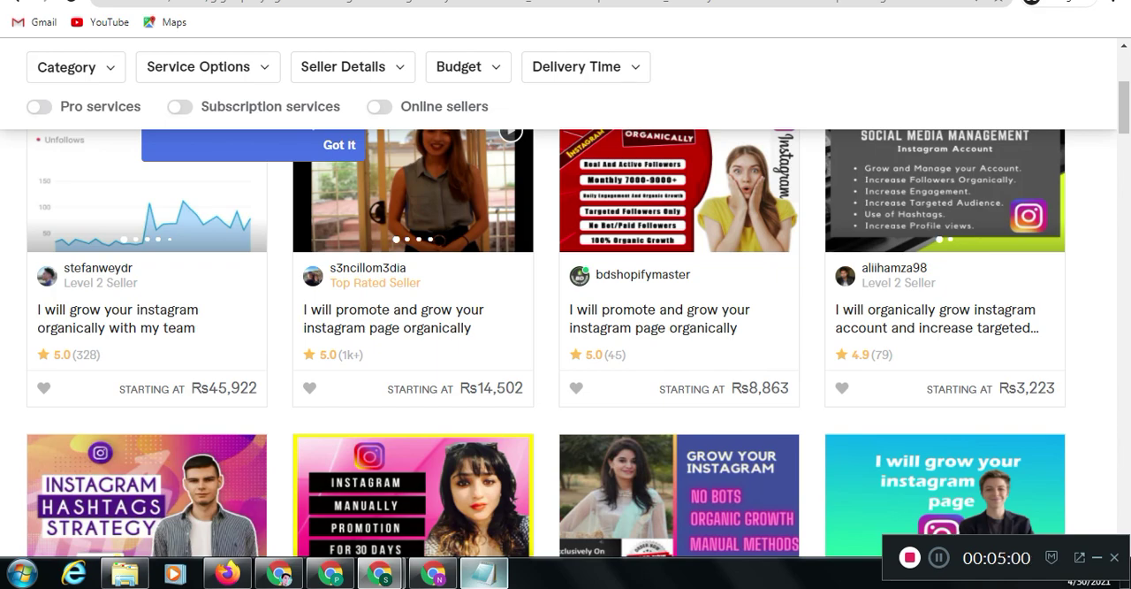
pyautogui.click(484, 573)
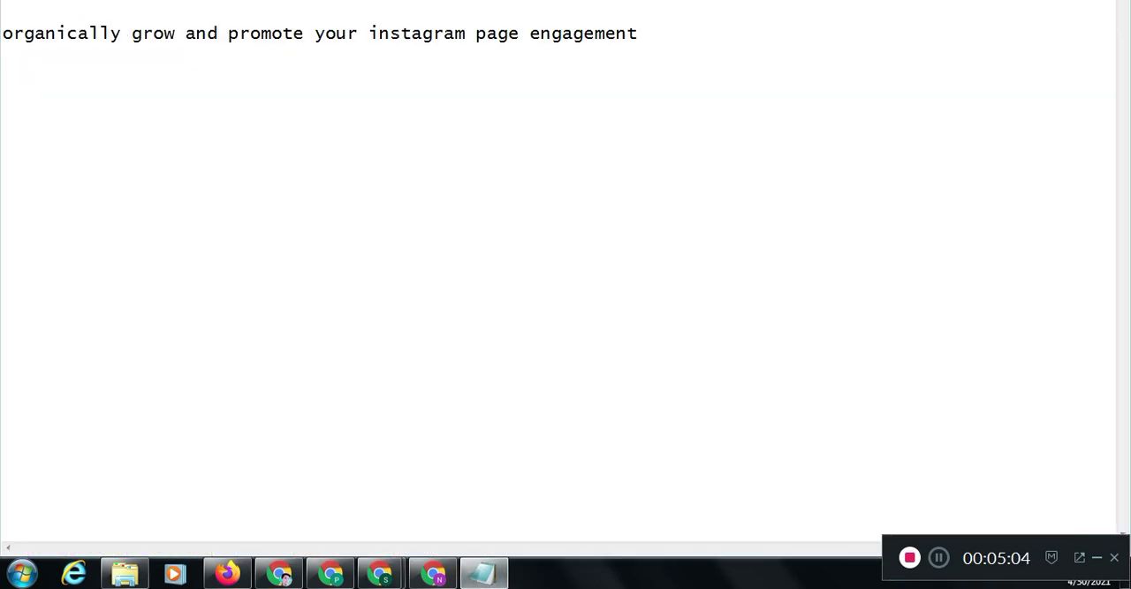
pyautogui.hotkey('shift', 'Right')
pyautogui.hotkey('shift', 'Right')
pyautogui.hotkey('shift', 'Right')
pyautogui.hotkey('shift', 'Right')
pyautogui.hotkey('shift', 'Right')
pyautogui.hotkey('shift', 'Right')
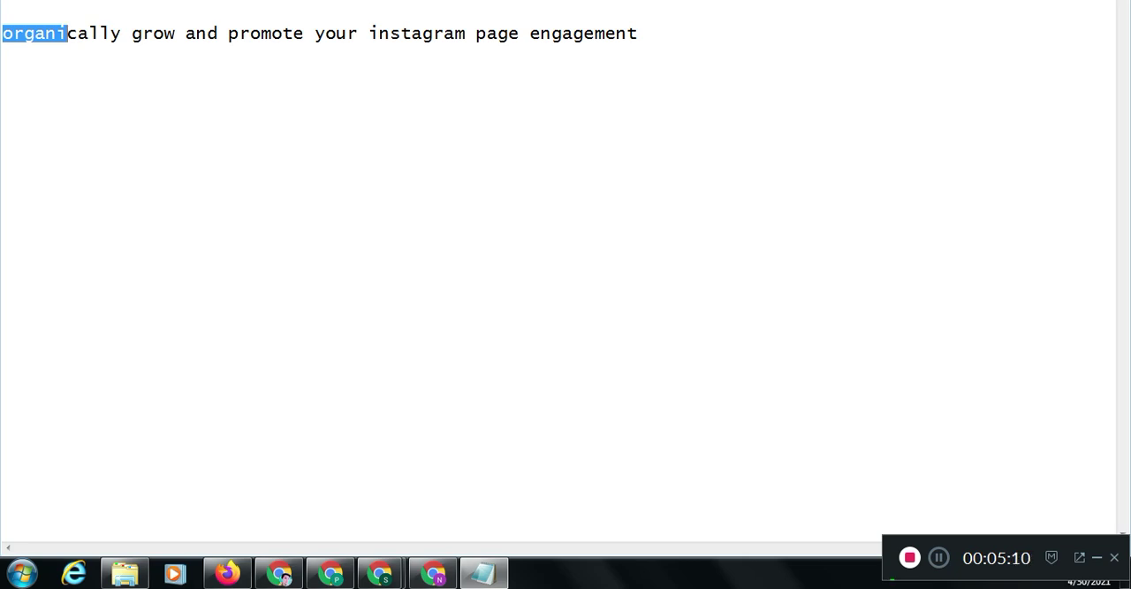
pyautogui.click(638, 34)
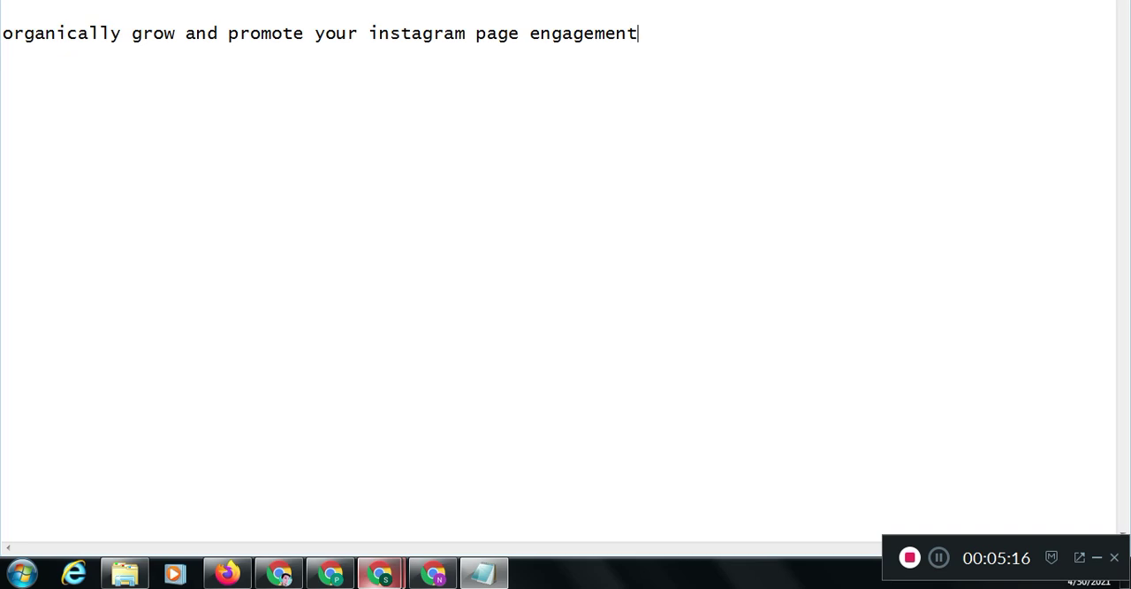
# Return to the gig form in Chrome and review the full gig title from beginning to end
pyautogui.moveTo(380, 572)
pyautogui.click(291, 486)
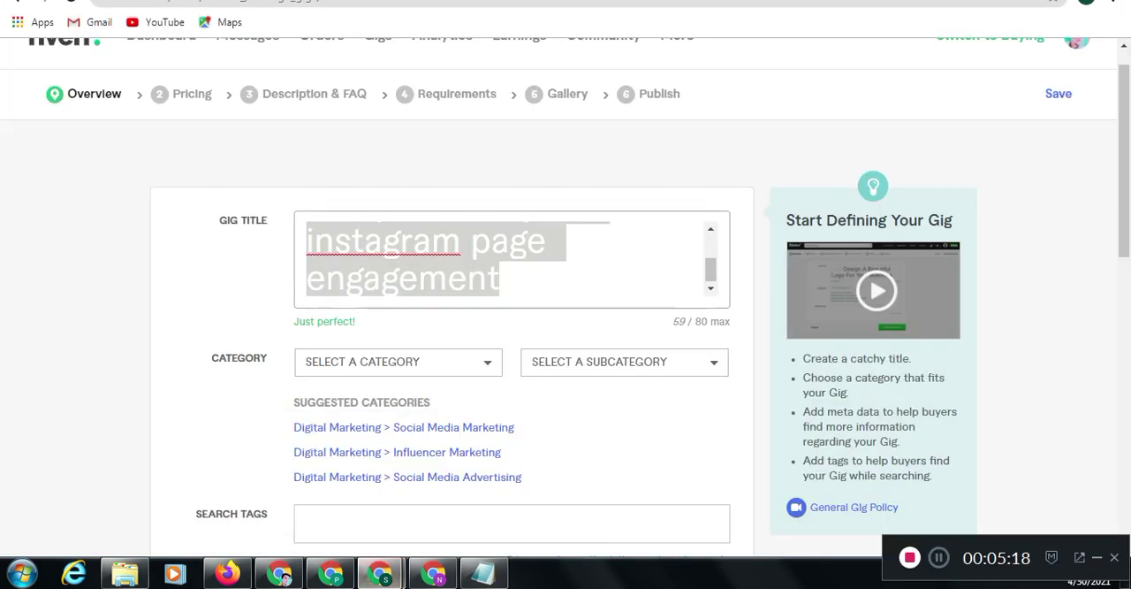
pyautogui.click(501, 278)
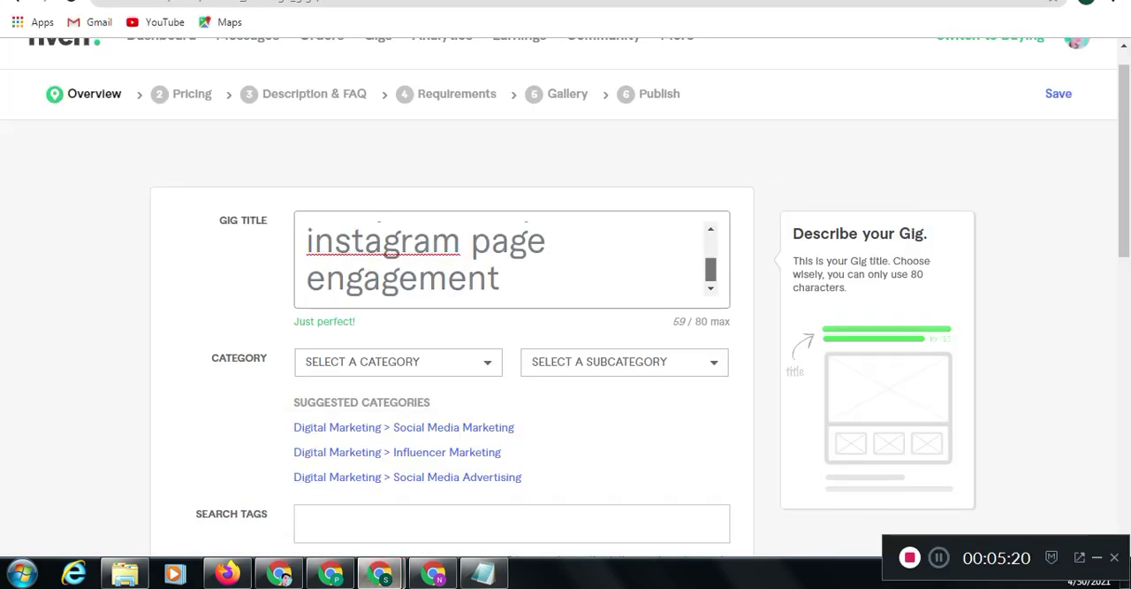
pyautogui.moveTo(712, 270); pyautogui.dragTo(712, 247)
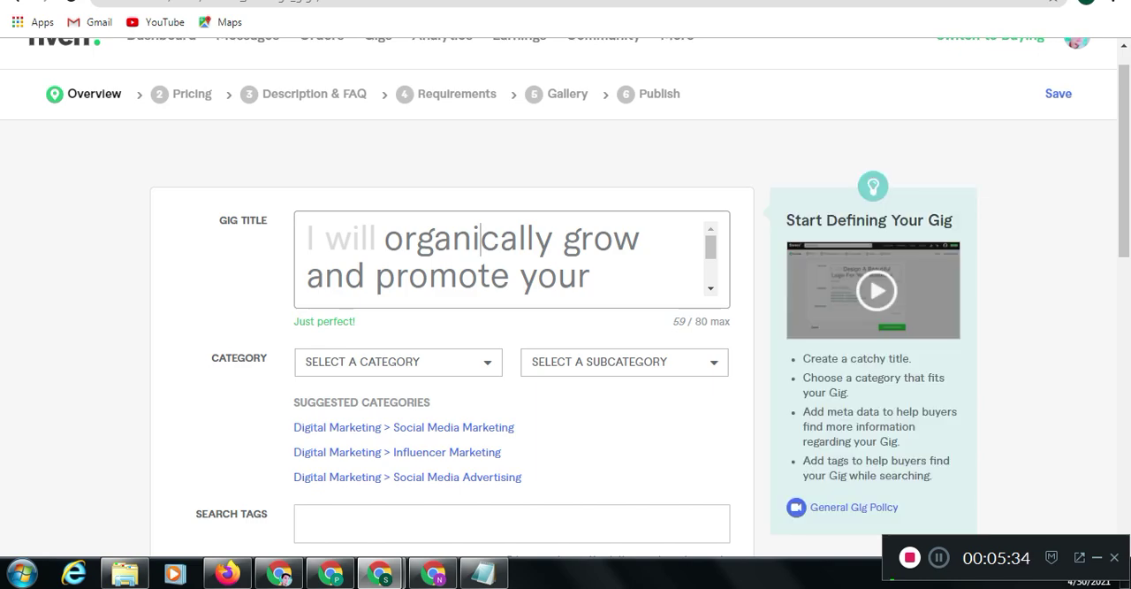
pyautogui.click(266, 1)
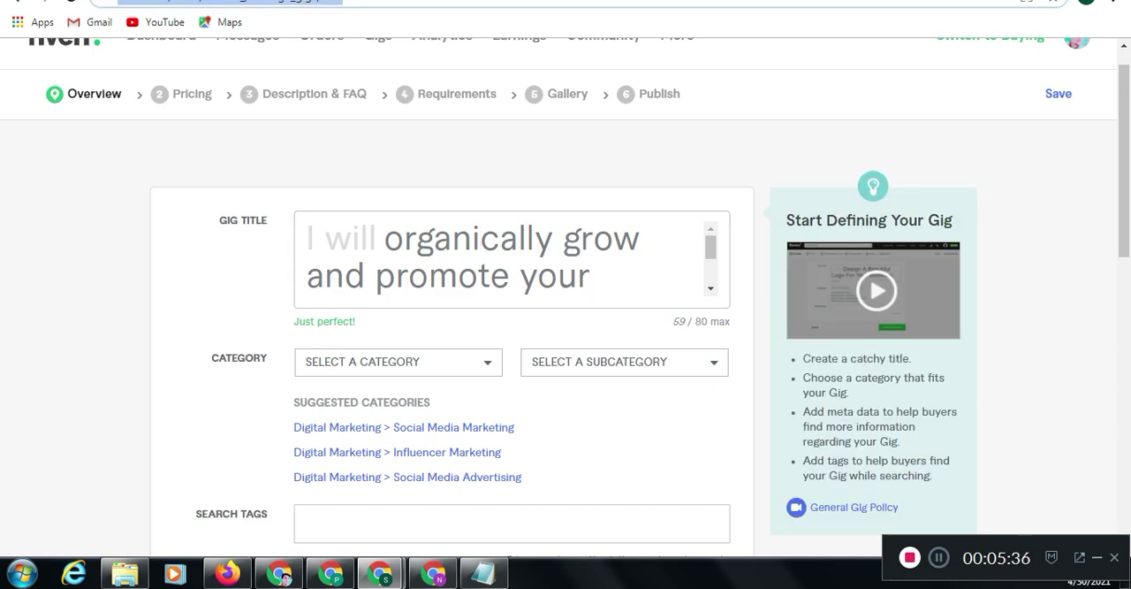
pyautogui.click(513, 152)
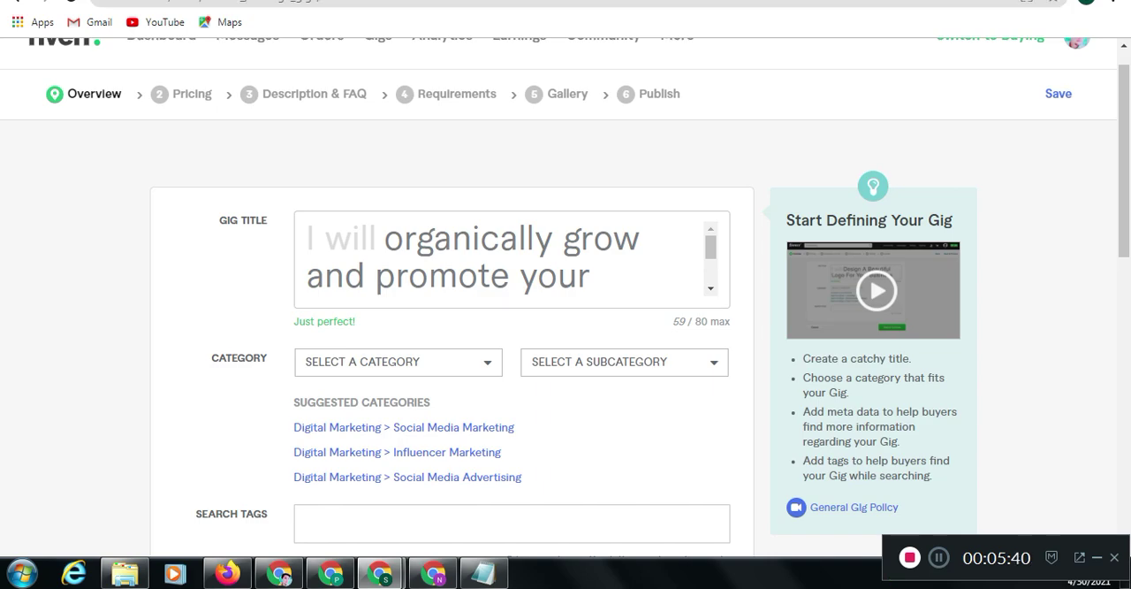
# Set the gig's category to Digital Marketing
pyautogui.scroll(-3, 565, 291)
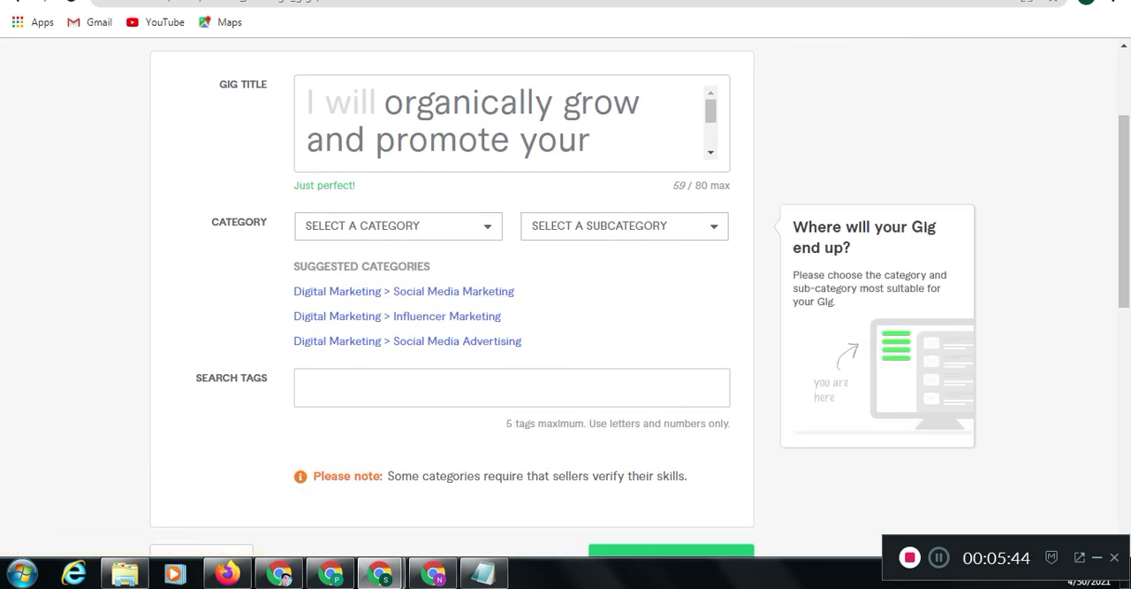
pyautogui.click(398, 226)
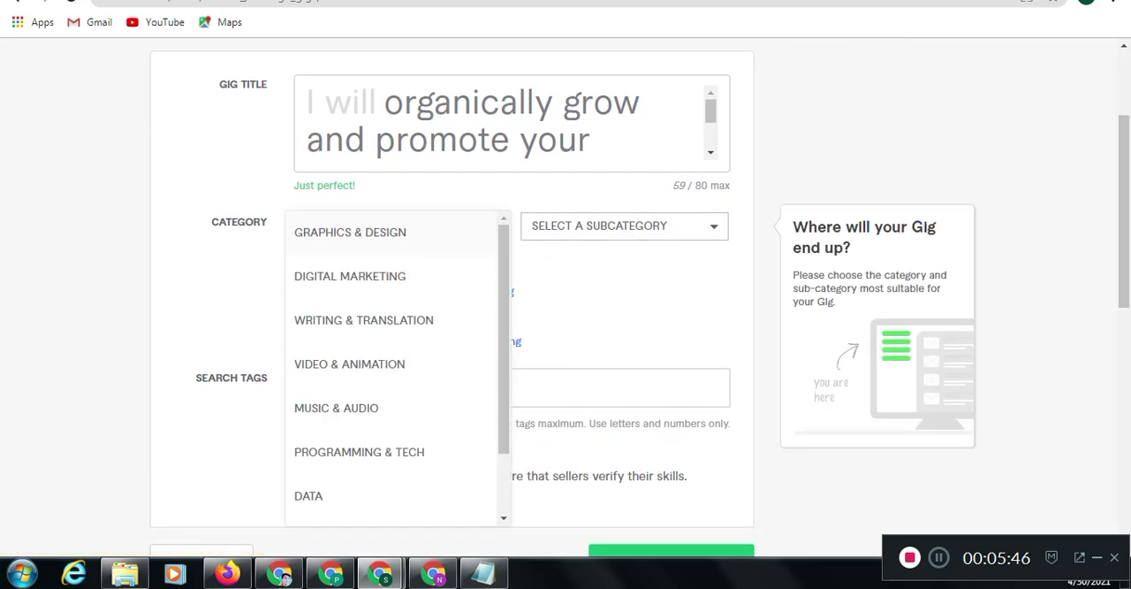
pyautogui.click(350, 276)
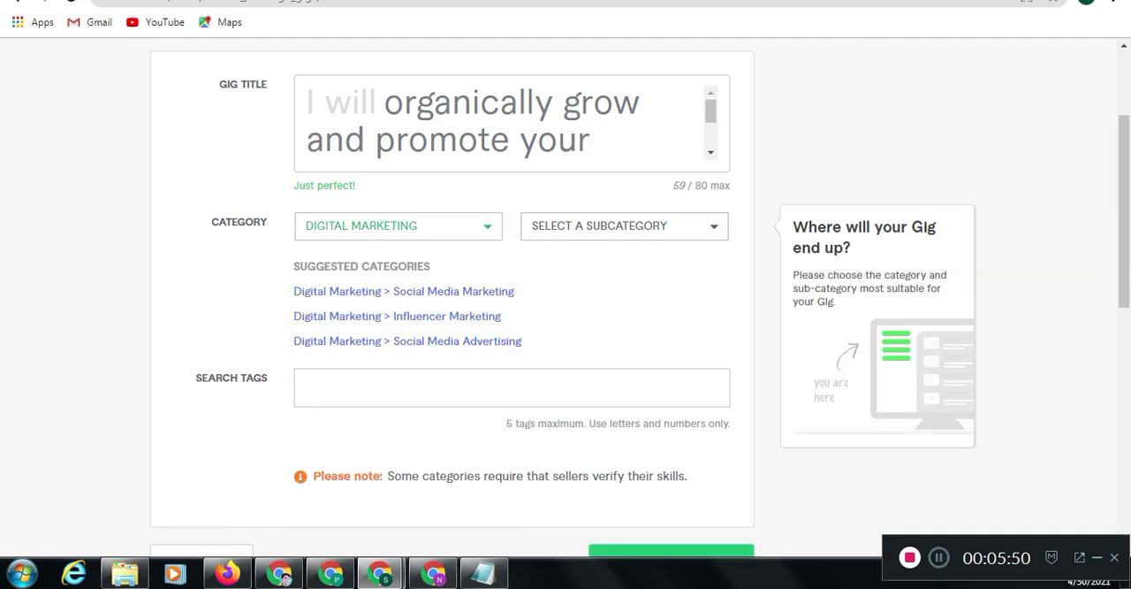
# Set the gig's subcategory to Content Marketing and look through the service types it offers
pyautogui.click(624, 225)
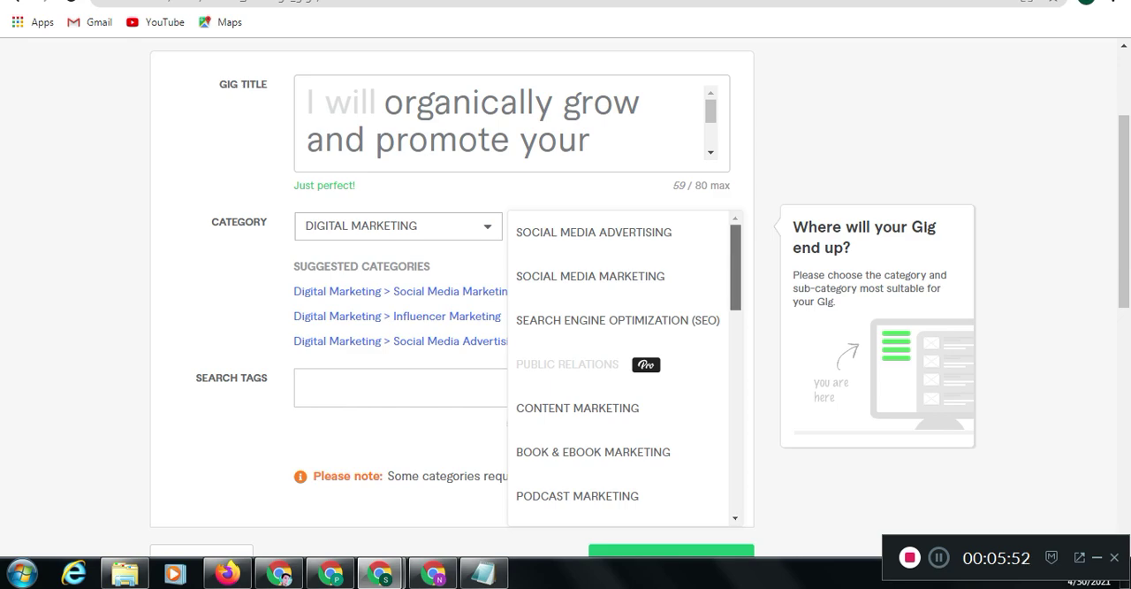
pyautogui.scroll(-2, 735, 265)
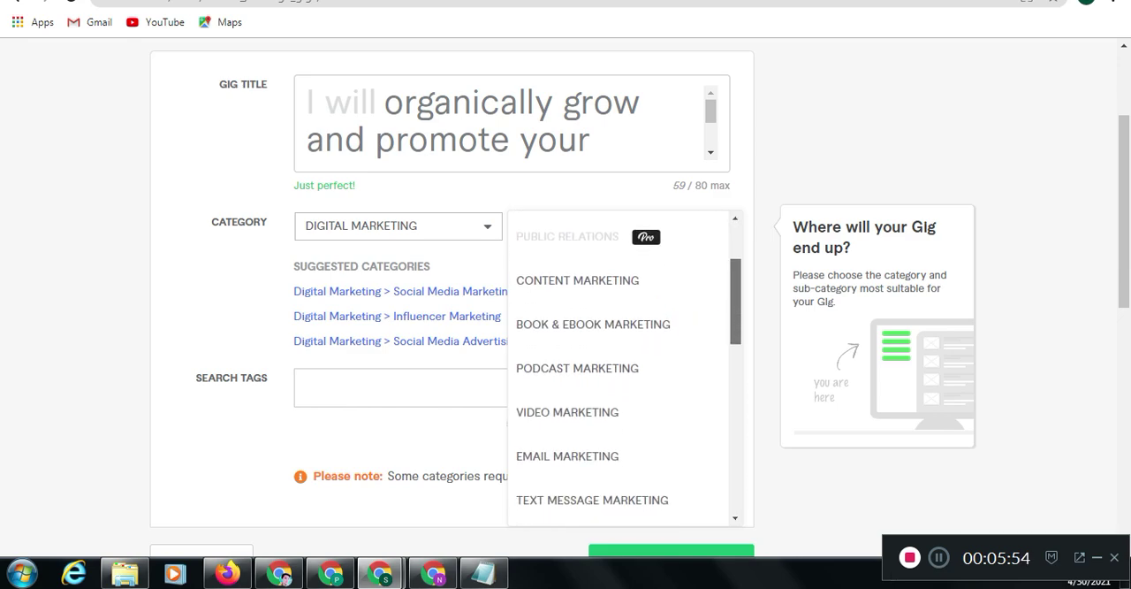
pyautogui.scroll(-1, 625, 363)
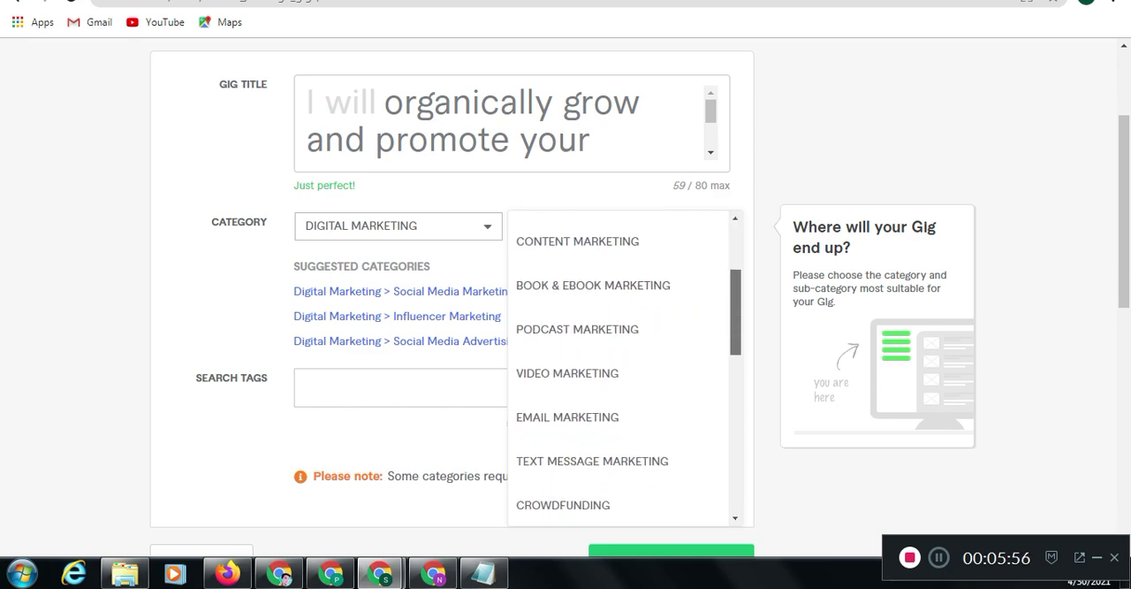
pyautogui.scroll(-1, 625, 362)
pyautogui.scroll(3, 625, 363)
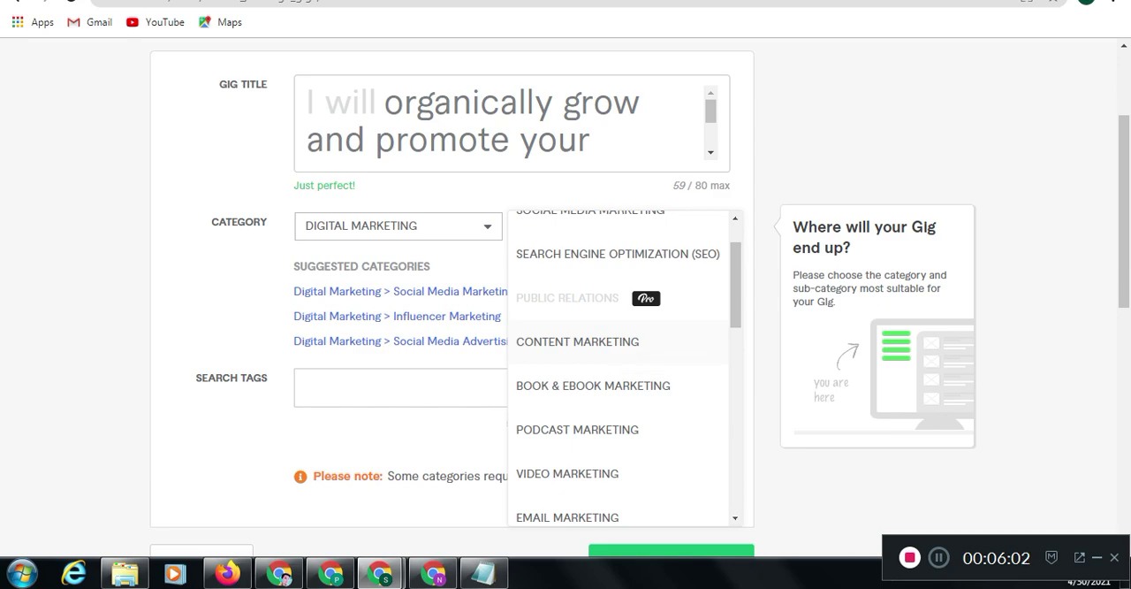
pyautogui.click(610, 344)
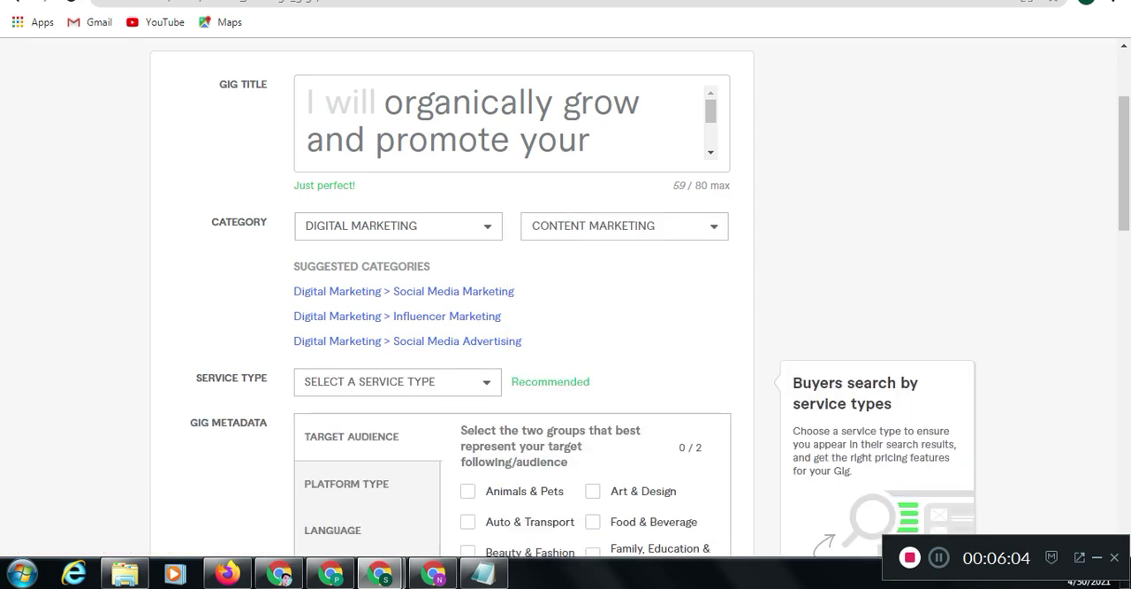
pyautogui.click(398, 382)
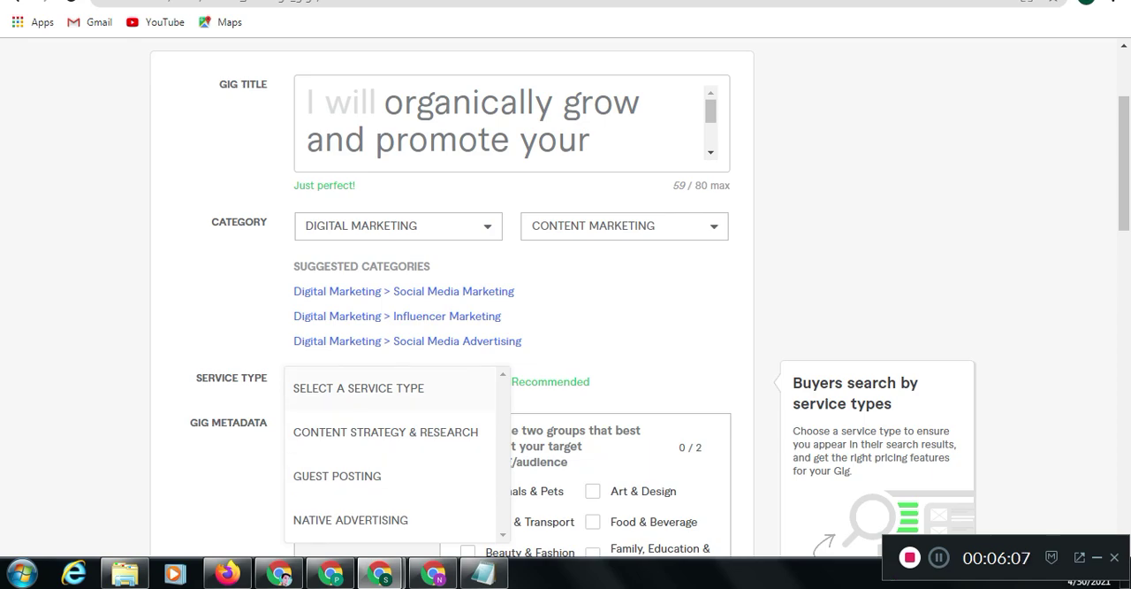
pyautogui.scroll(-2, 566, 310)
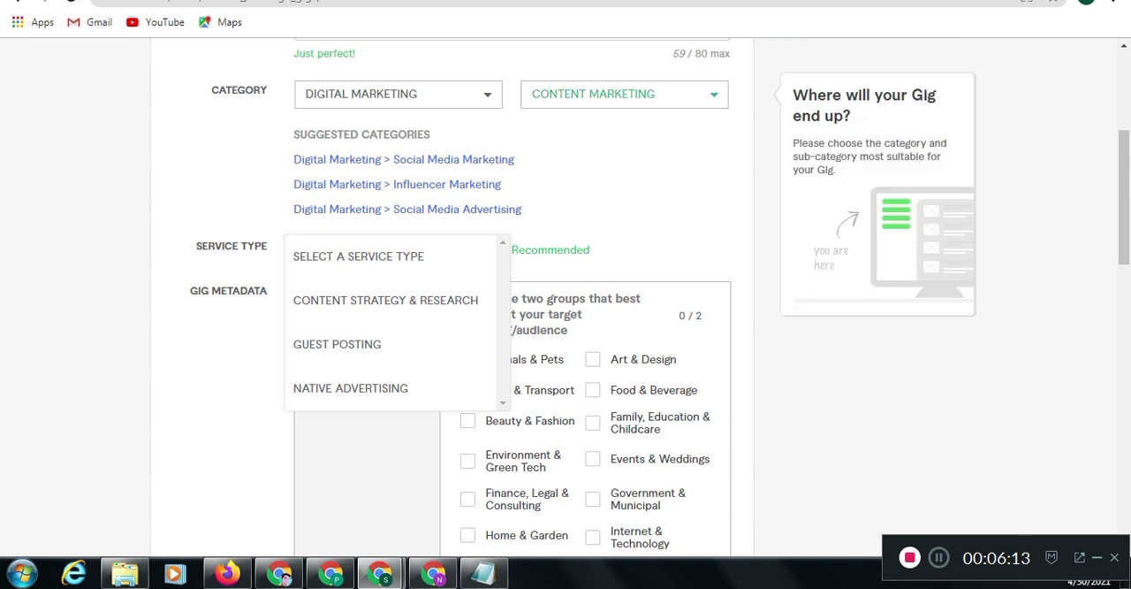
# Set the gig's subcategory to Video Marketing and its service type to Video Promotion & Distribution
pyautogui.click(624, 94)
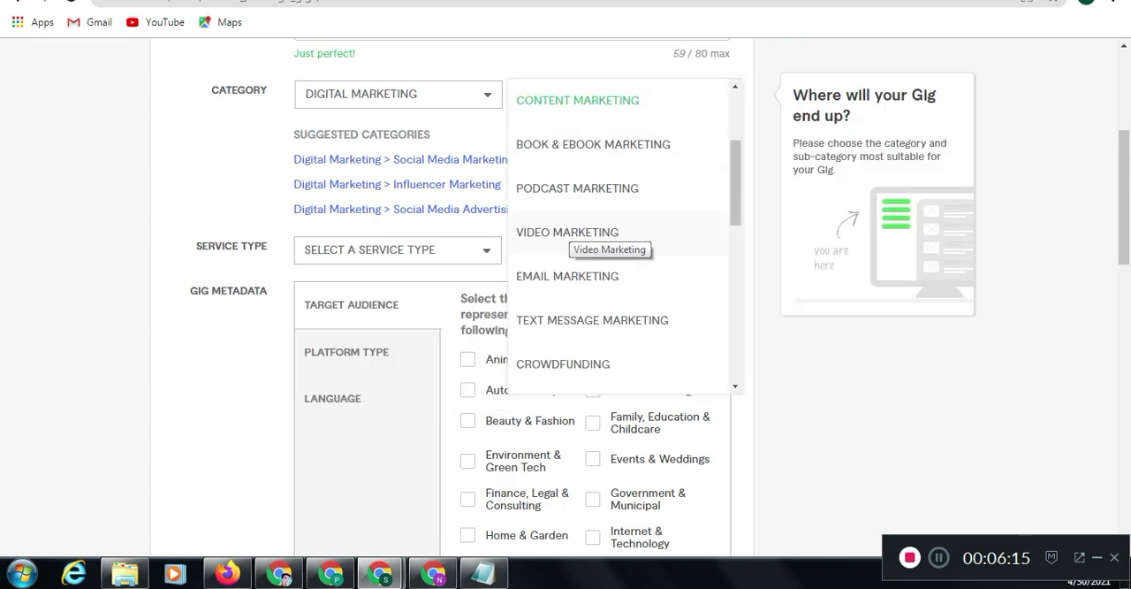
pyautogui.click(567, 232)
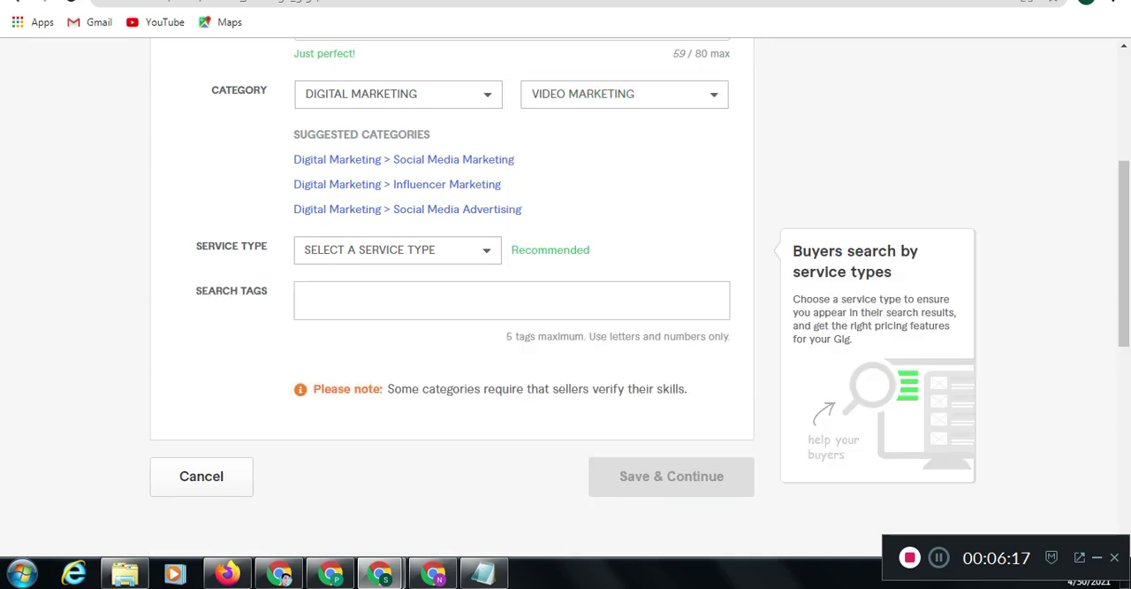
pyautogui.click(398, 250)
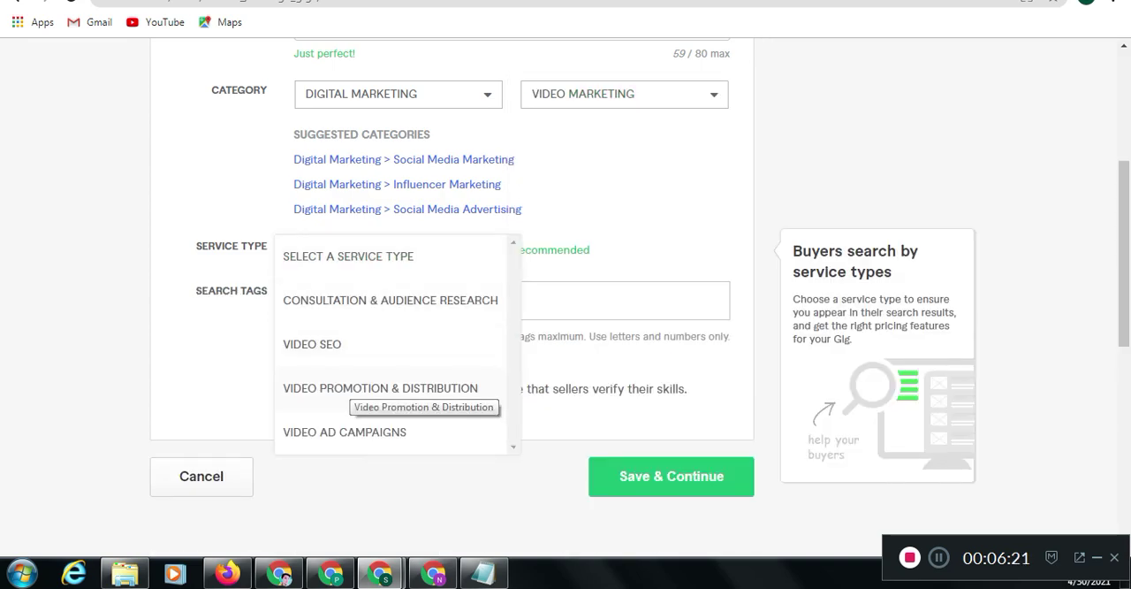
pyautogui.click(380, 388)
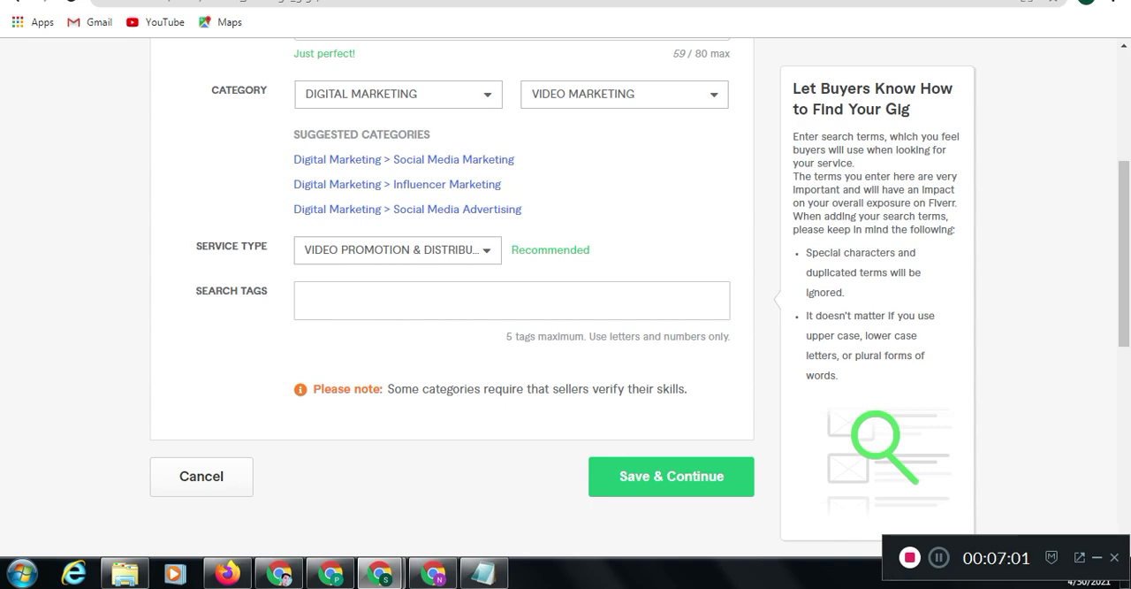
pyautogui.scroll(3, 637, 272)
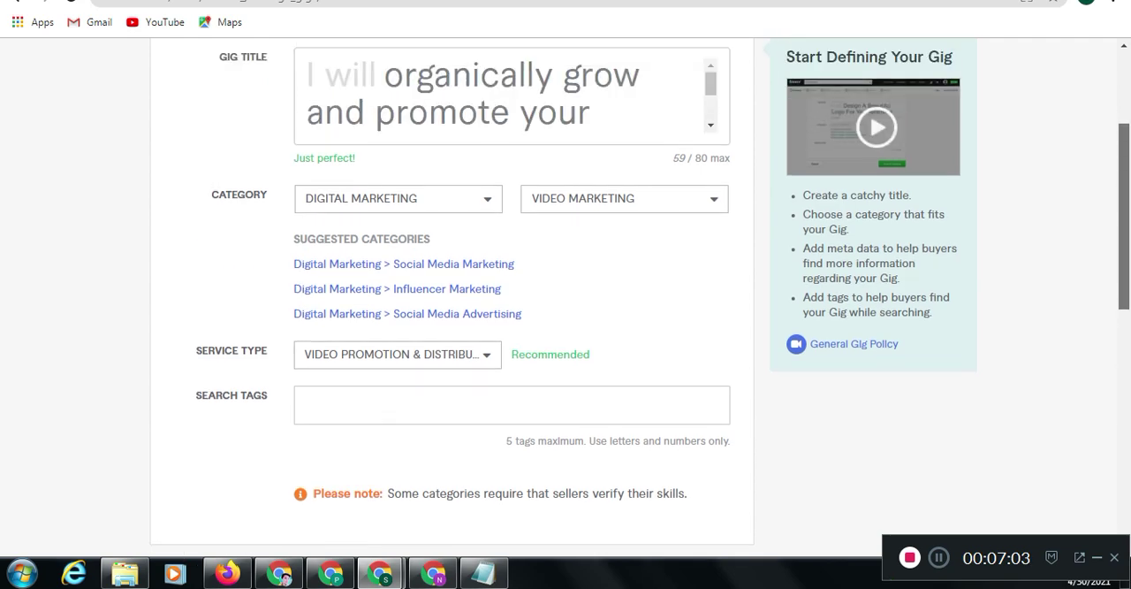
pyautogui.scroll(-3, 637, 297)
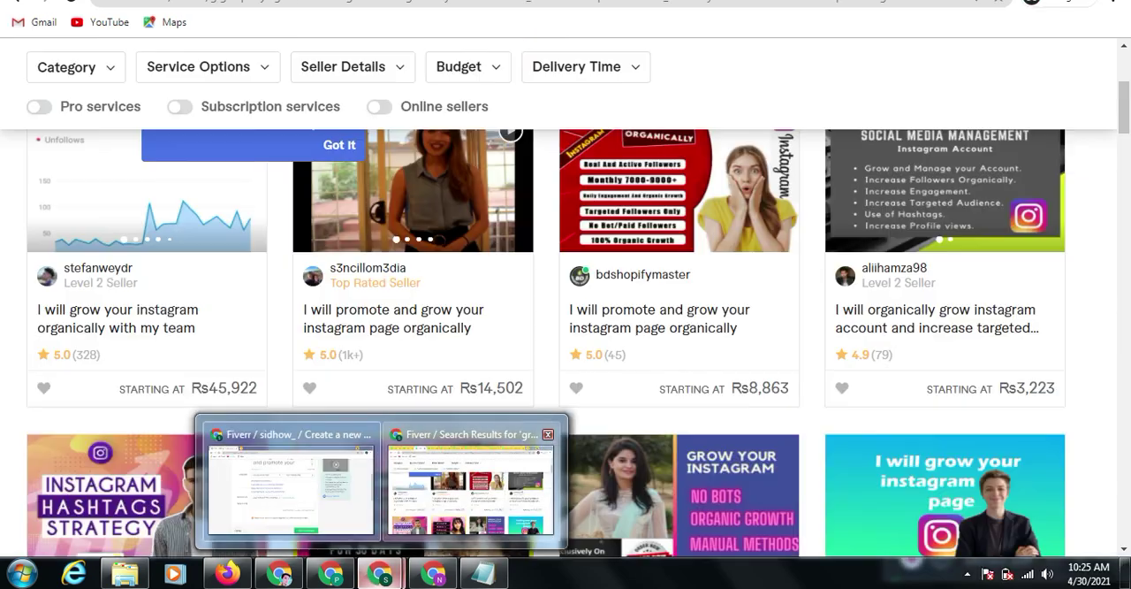
# In the other Chrome window, search Fiverr for "organically grow and promote your instagram page engagement"
pyautogui.click(446, 493)
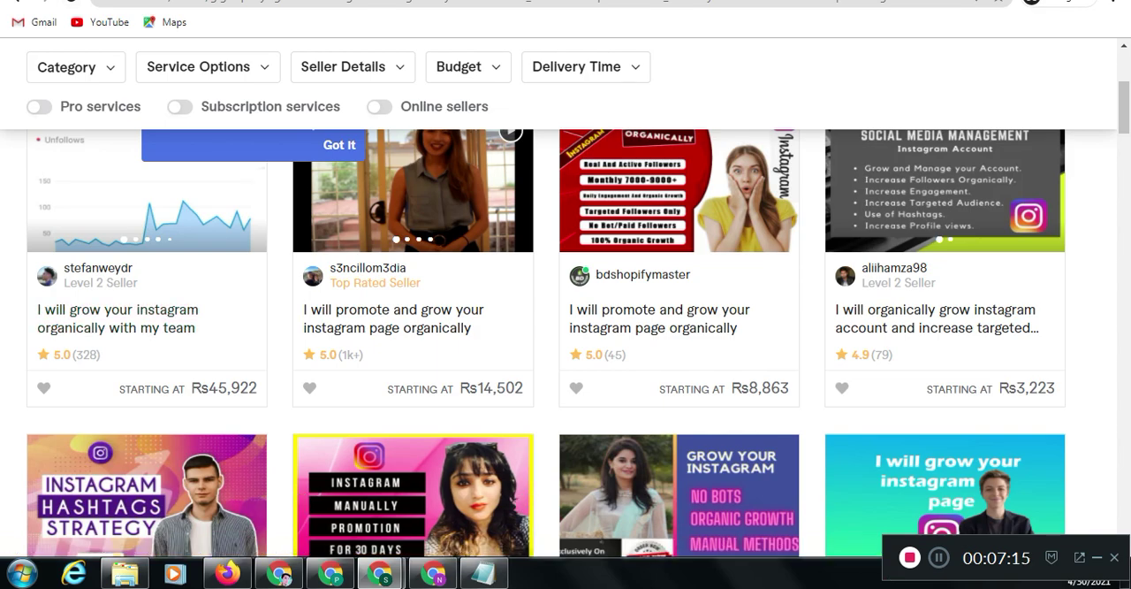
pyautogui.hotkey('ctrl', 'shift', 'Tab')
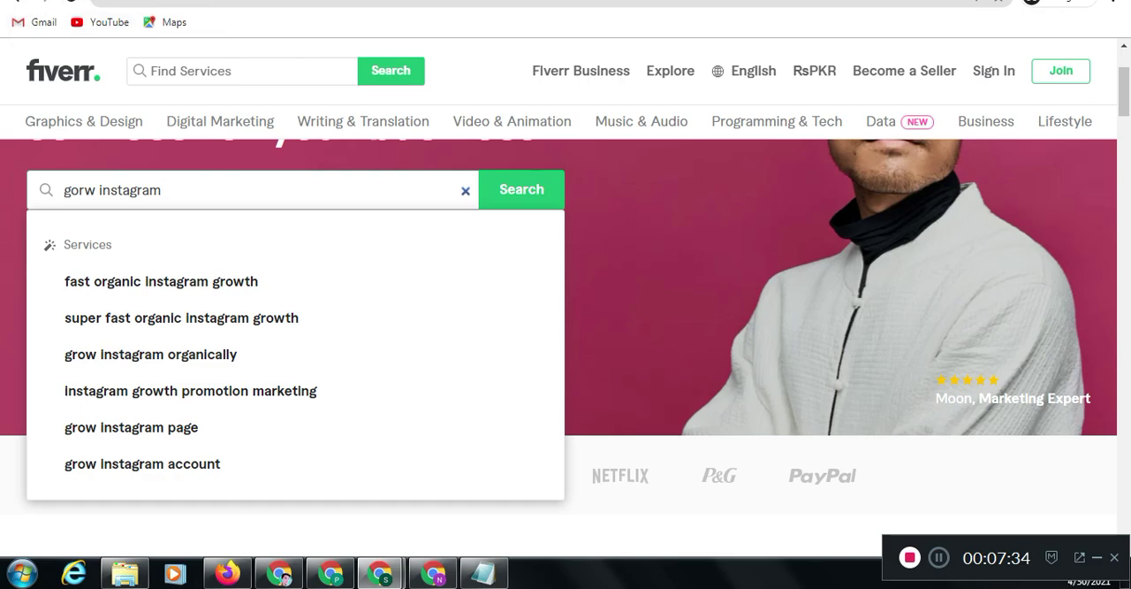
pyautogui.hotkey('ctrl', 'a')
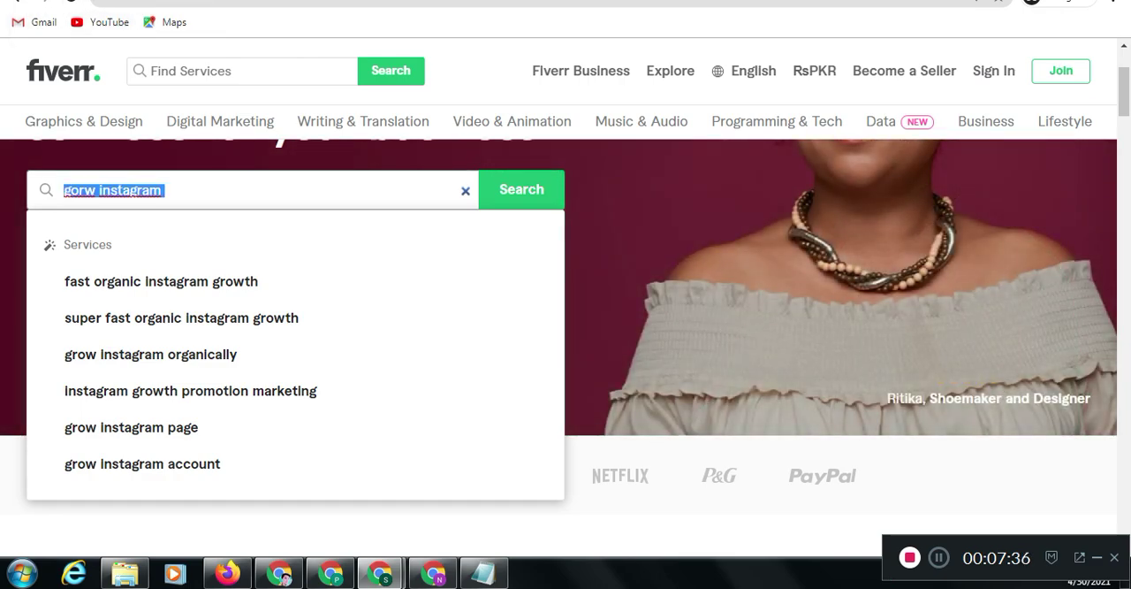
pyautogui.press('BackSpace')
pyautogui.hotkey('ctrl', 'v')
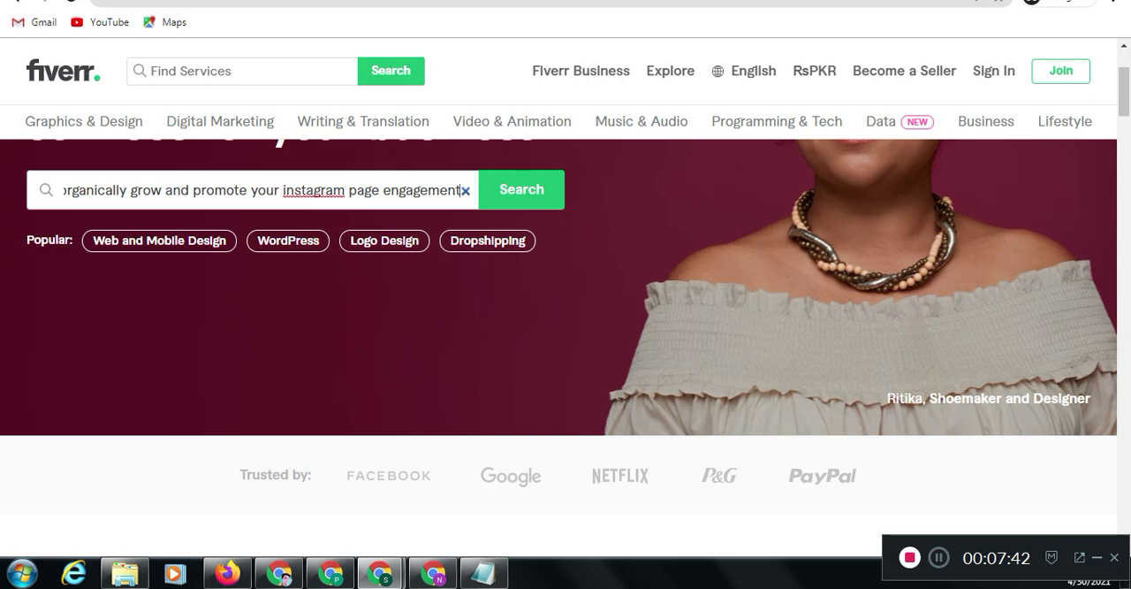
pyautogui.click(521, 190)
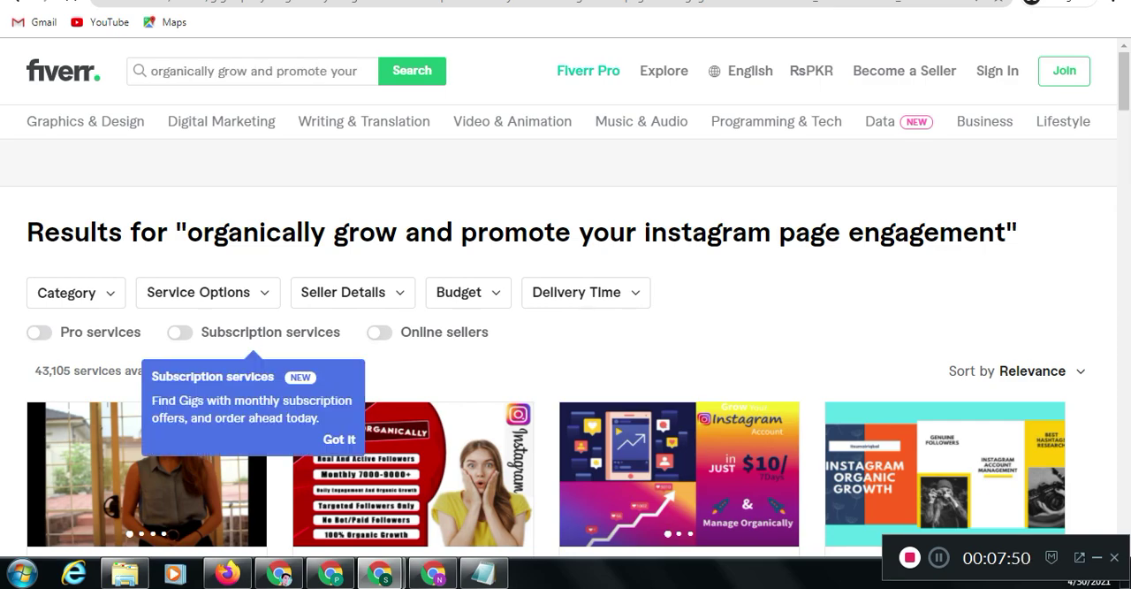
# Open the first two gigs in the search results in separate new tabs
pyautogui.scroll(-2, 566, 300)
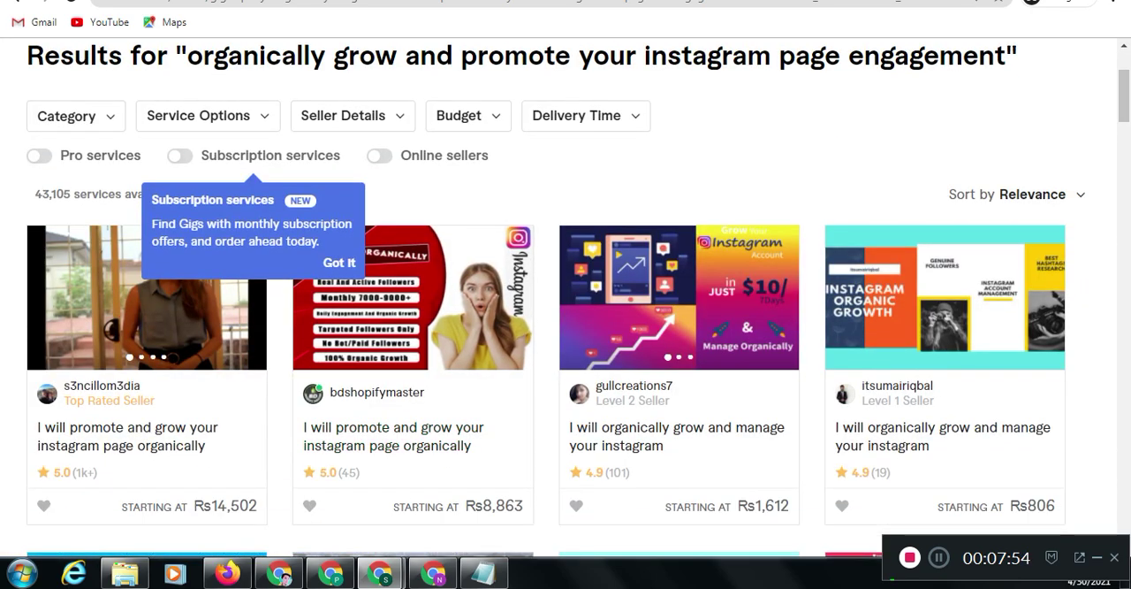
pyautogui.rightClick(171, 305)
pyautogui.click(231, 315)
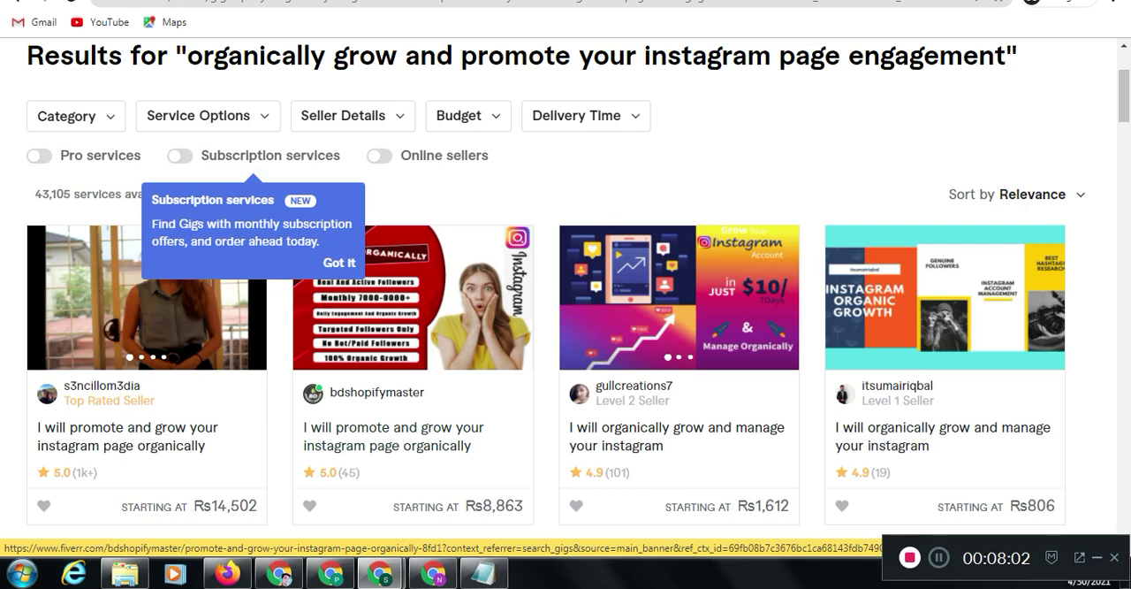
pyautogui.rightClick(387, 298)
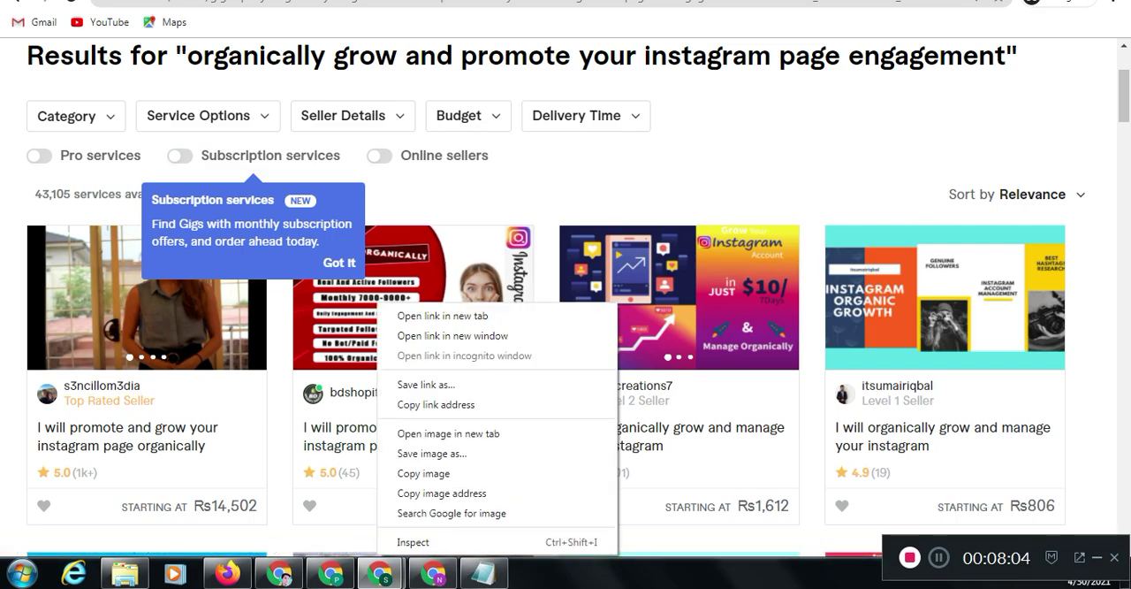
pyautogui.click(425, 315)
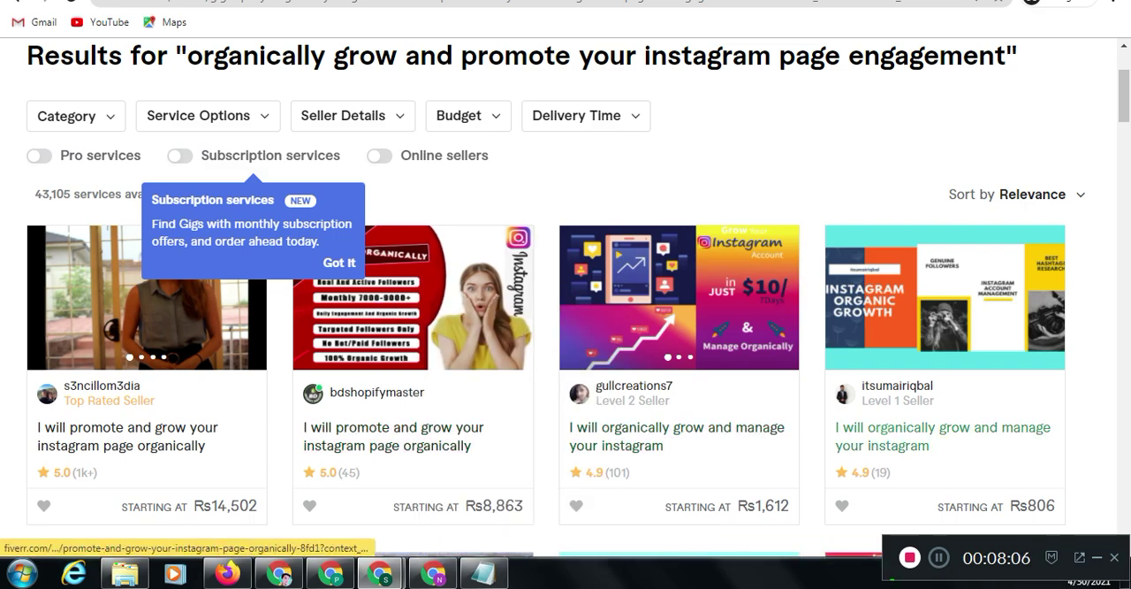
# Look through the first competing gig's page and examine the related tags below its reviews
pyautogui.hotkey('ctrl', 'Tab')
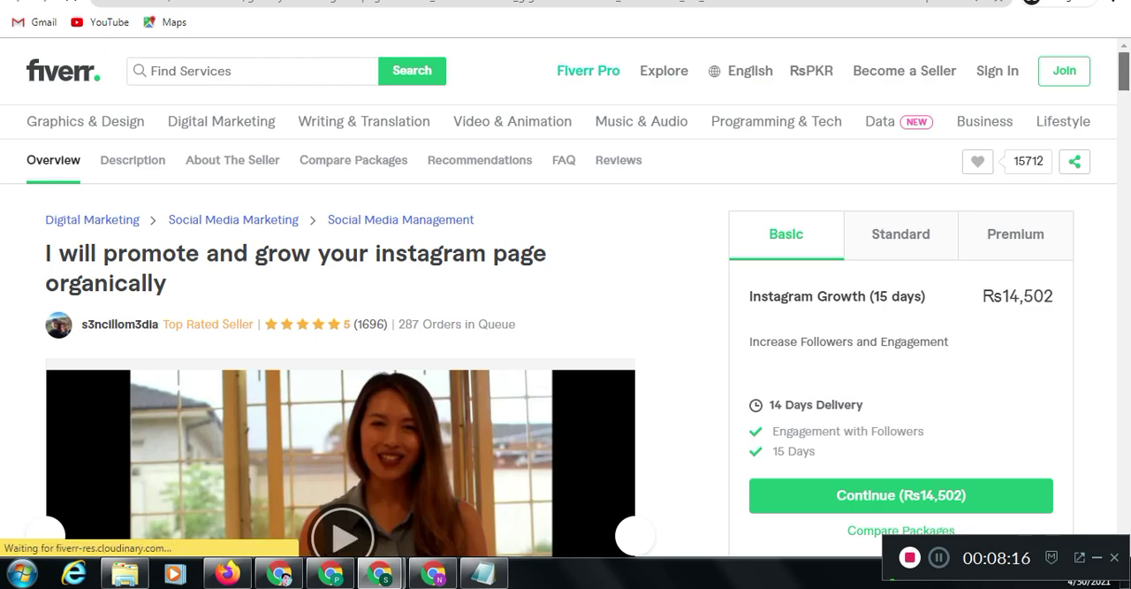
pyautogui.scroll(-5, 364, 335)
pyautogui.scroll(-4, 364, 334)
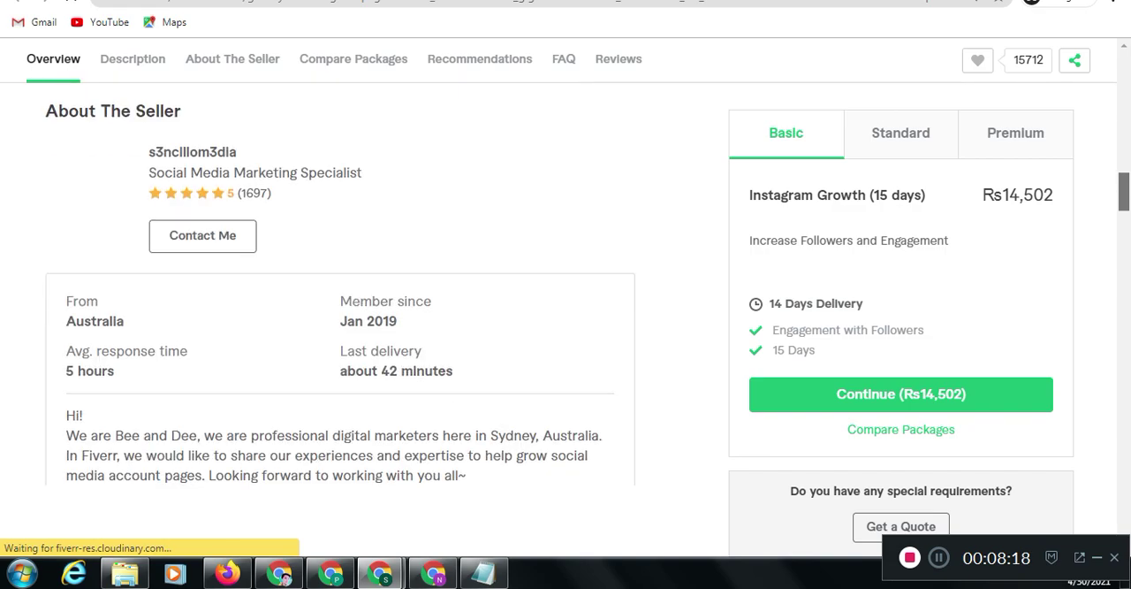
pyautogui.scroll(-5, 364, 334)
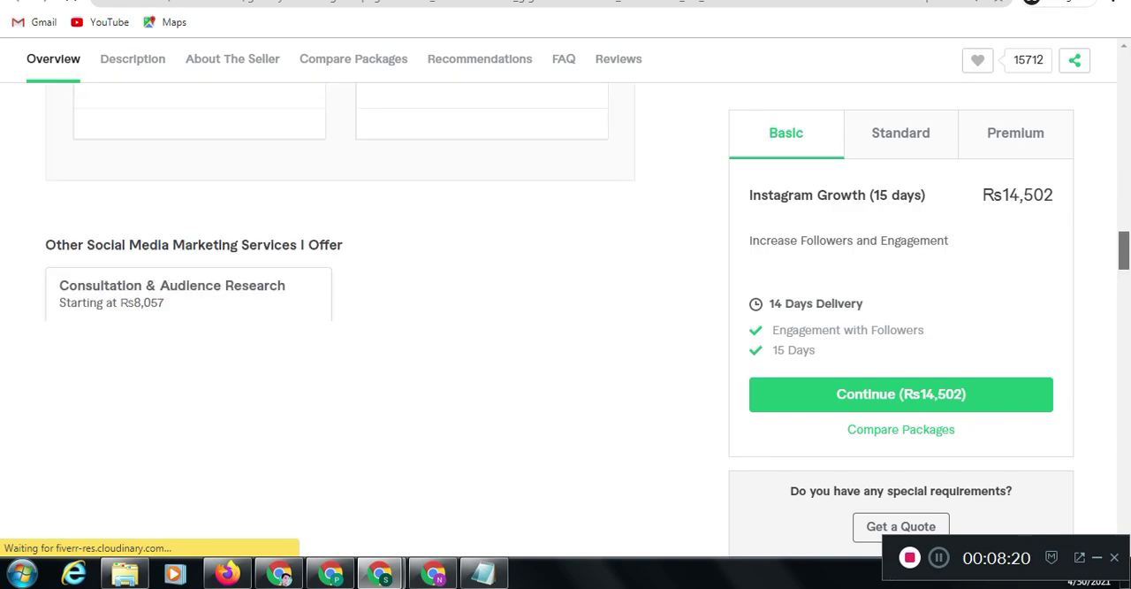
pyautogui.scroll(-5, 341, 310)
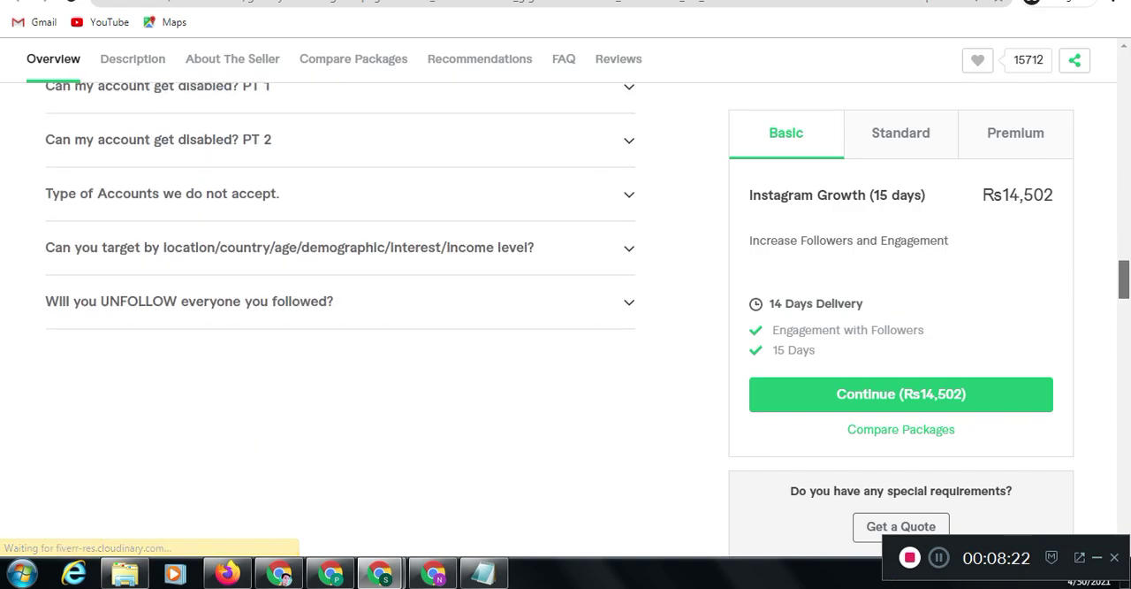
pyautogui.scroll(-8, 340, 310)
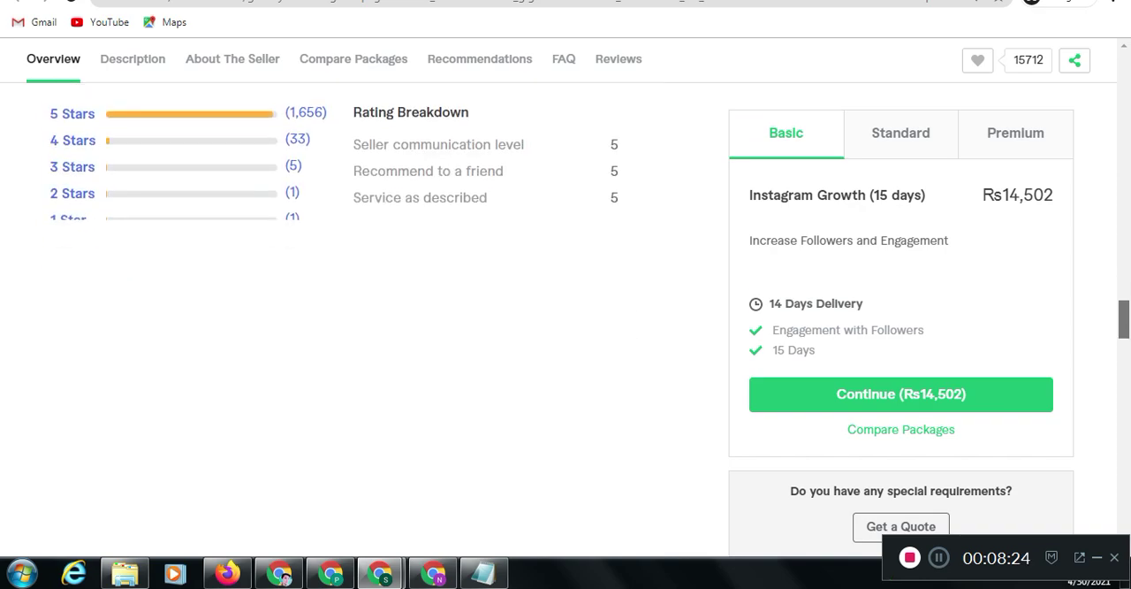
pyautogui.scroll(6, 341, 310)
pyautogui.scroll(-3, 340, 309)
pyautogui.scroll(-7, 341, 309)
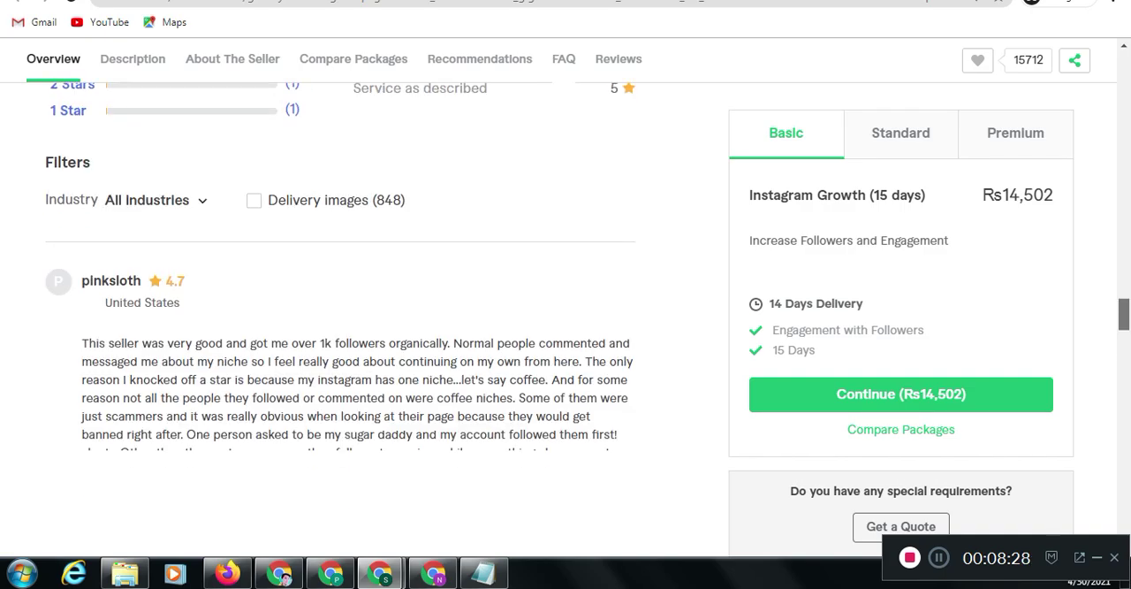
pyautogui.scroll(-12, 341, 309)
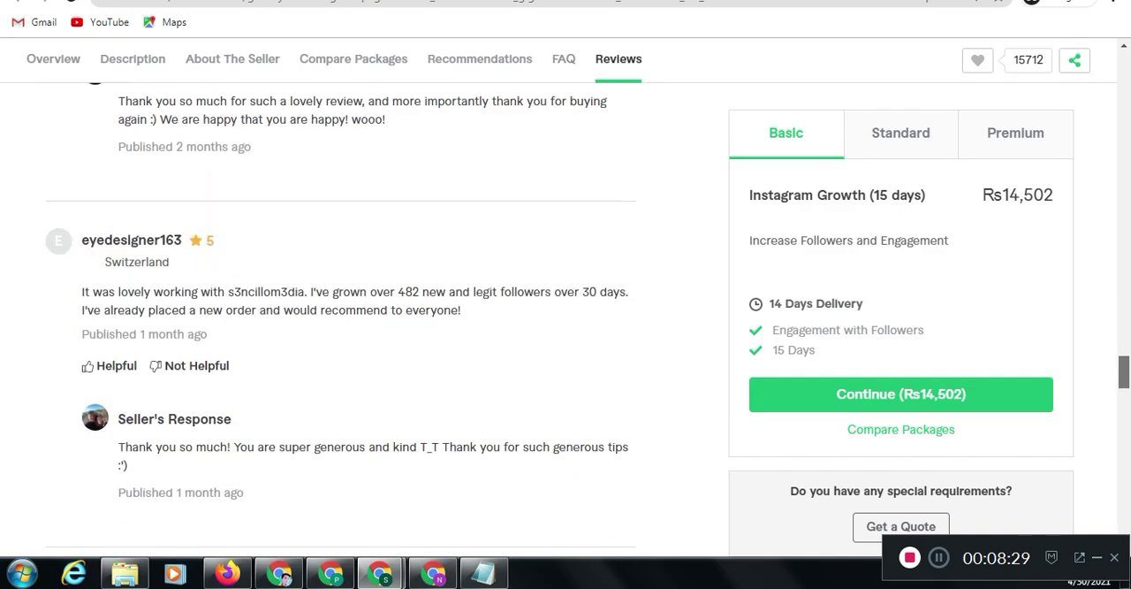
pyautogui.scroll(-5, 341, 309)
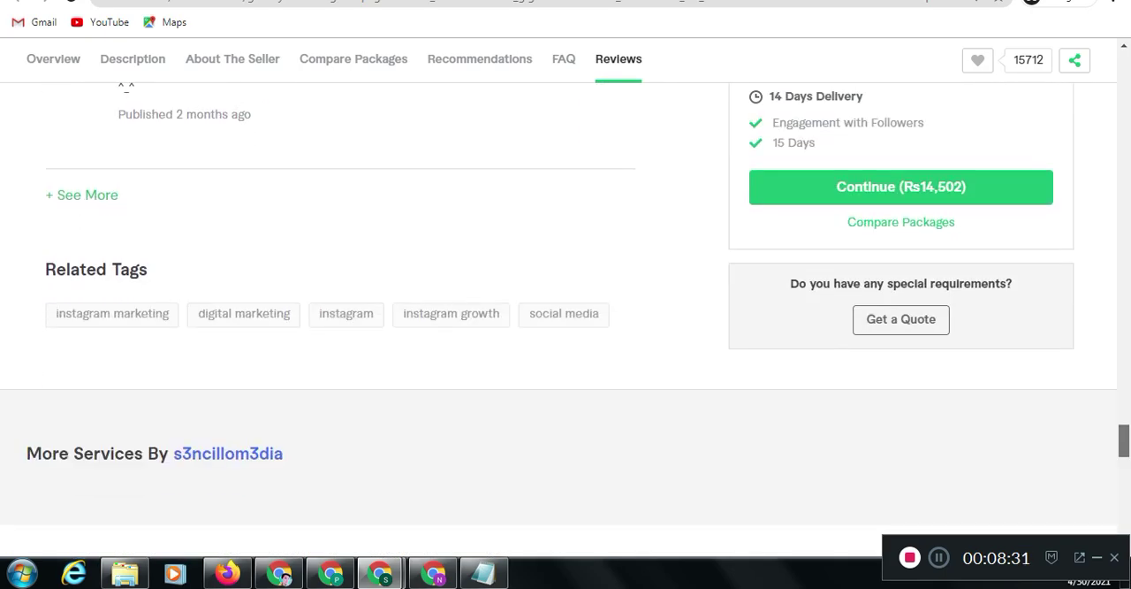
pyautogui.scroll(1, 566, 321)
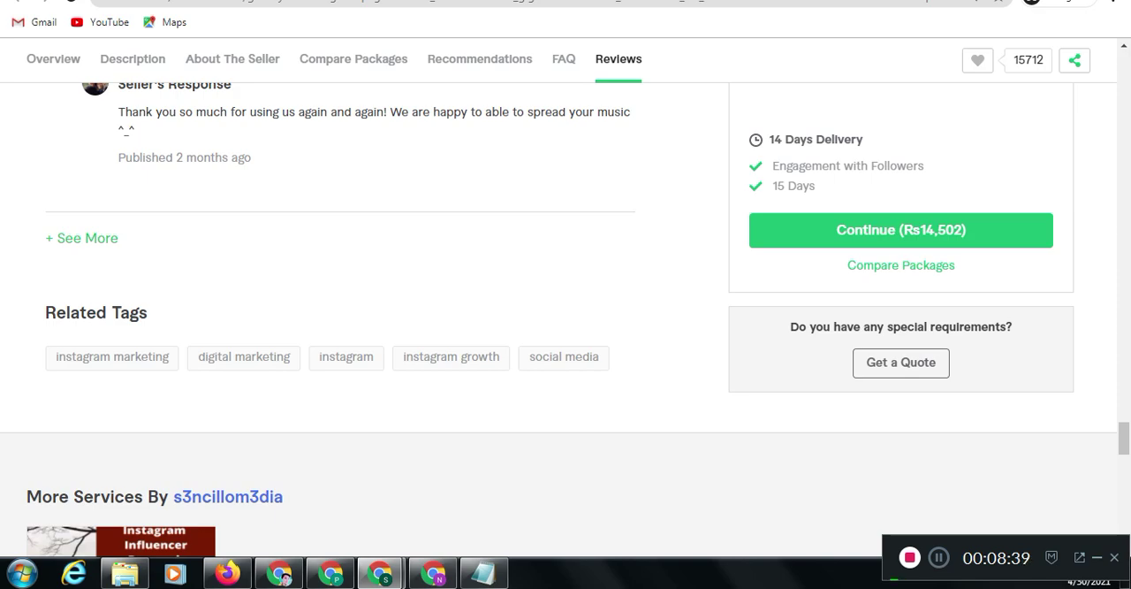
# Look through the second competing gig down to its related tags and compare them with the first gig's tags
pyautogui.hotkey('ctrl', 'Tab')
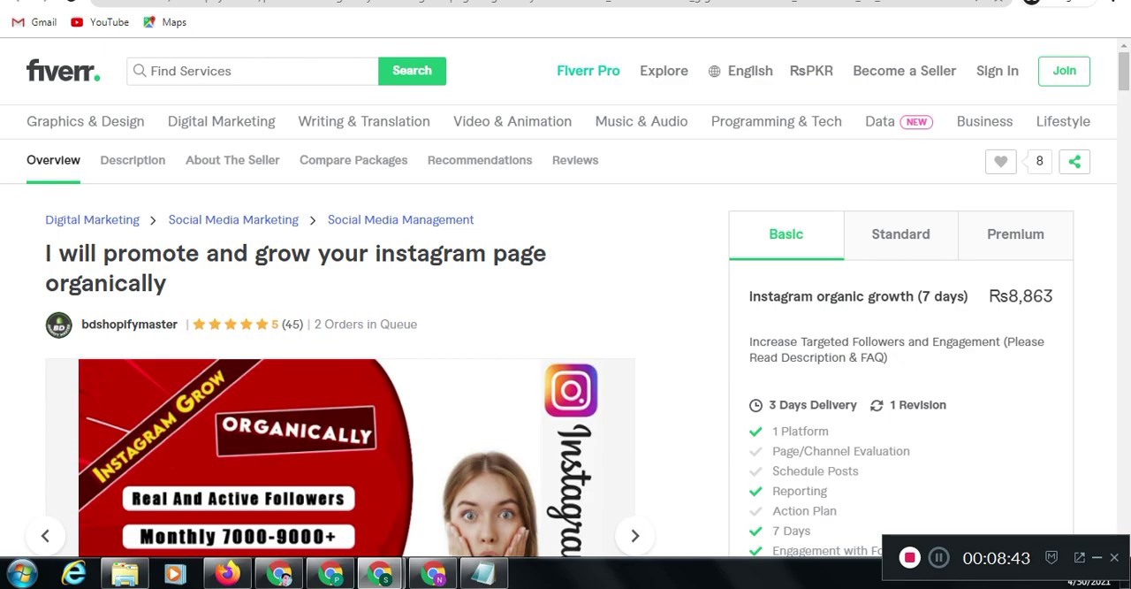
pyautogui.scroll(-10, 353, 353)
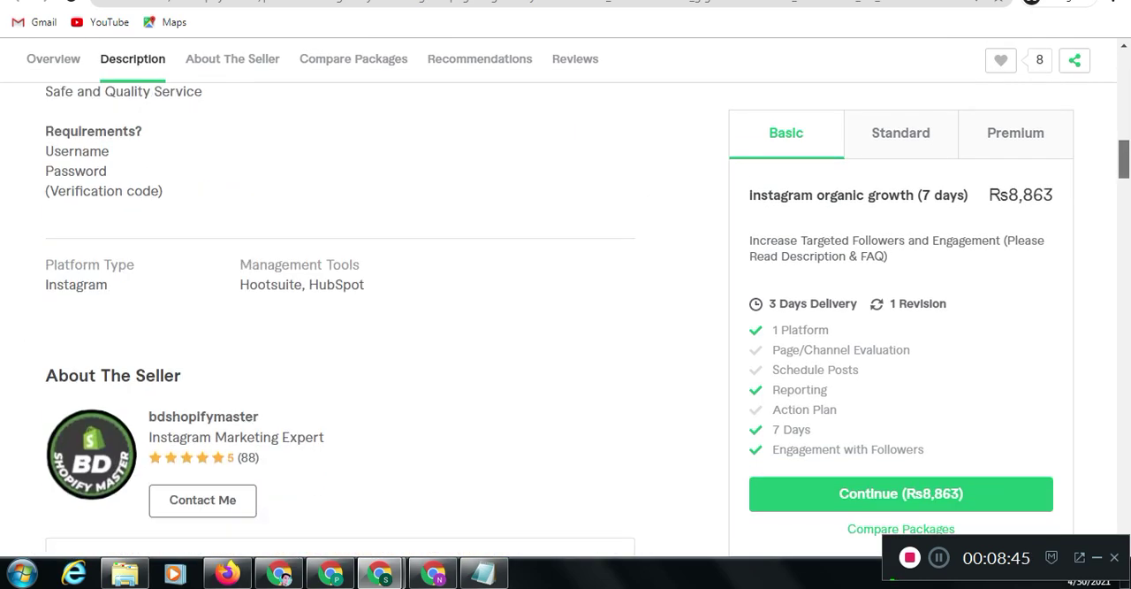
pyautogui.scroll(-10, 340, 310)
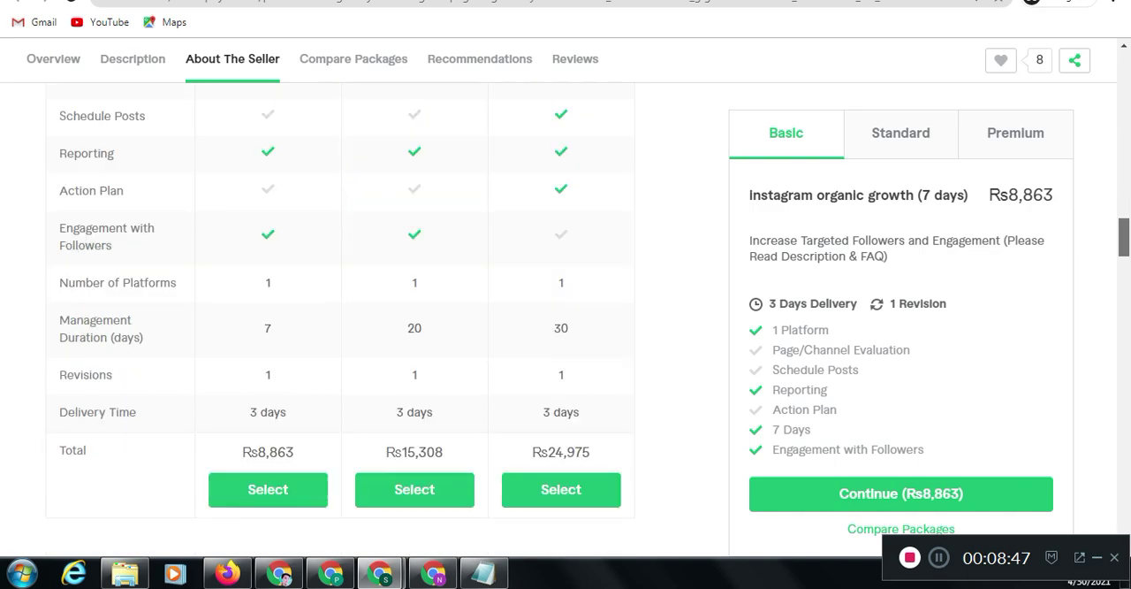
pyautogui.scroll(-7, 340, 310)
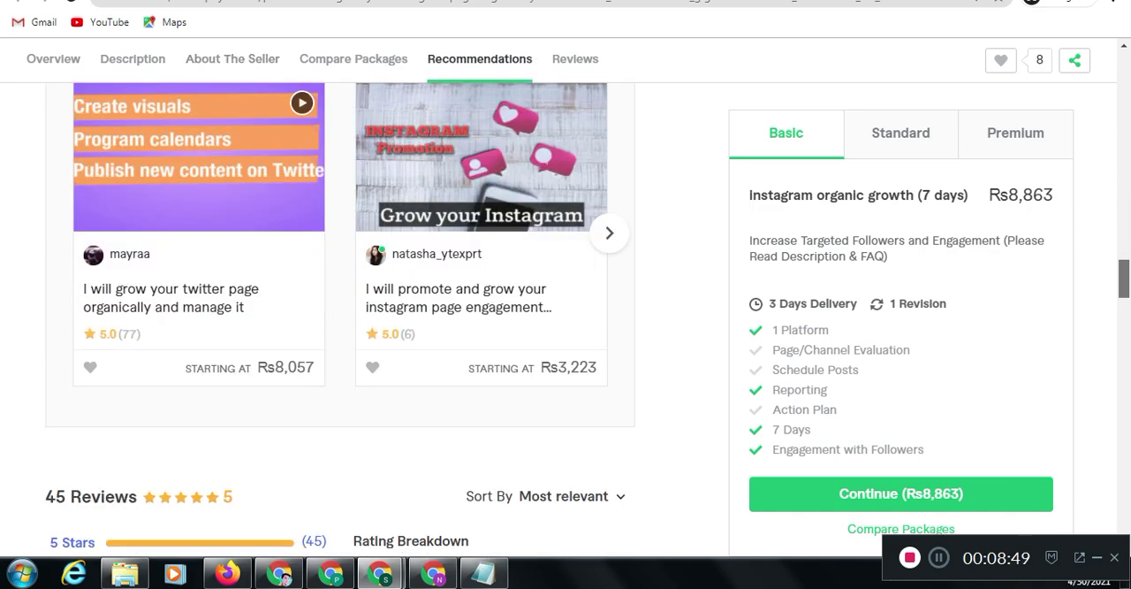
pyautogui.scroll(-6, 340, 310)
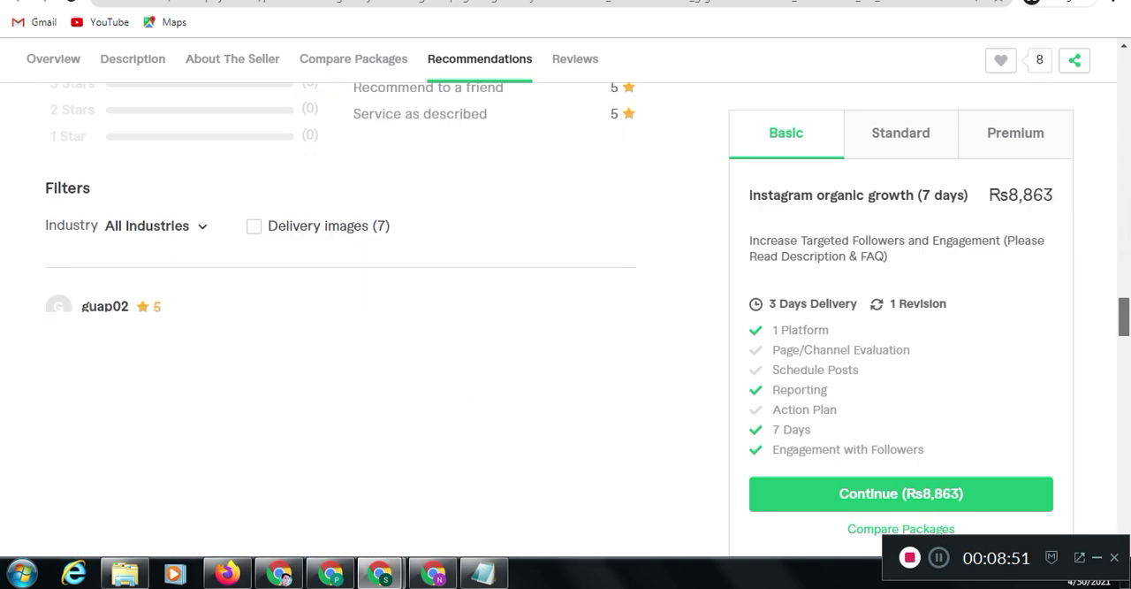
pyautogui.scroll(-6, 340, 309)
pyautogui.scroll(-8, 341, 309)
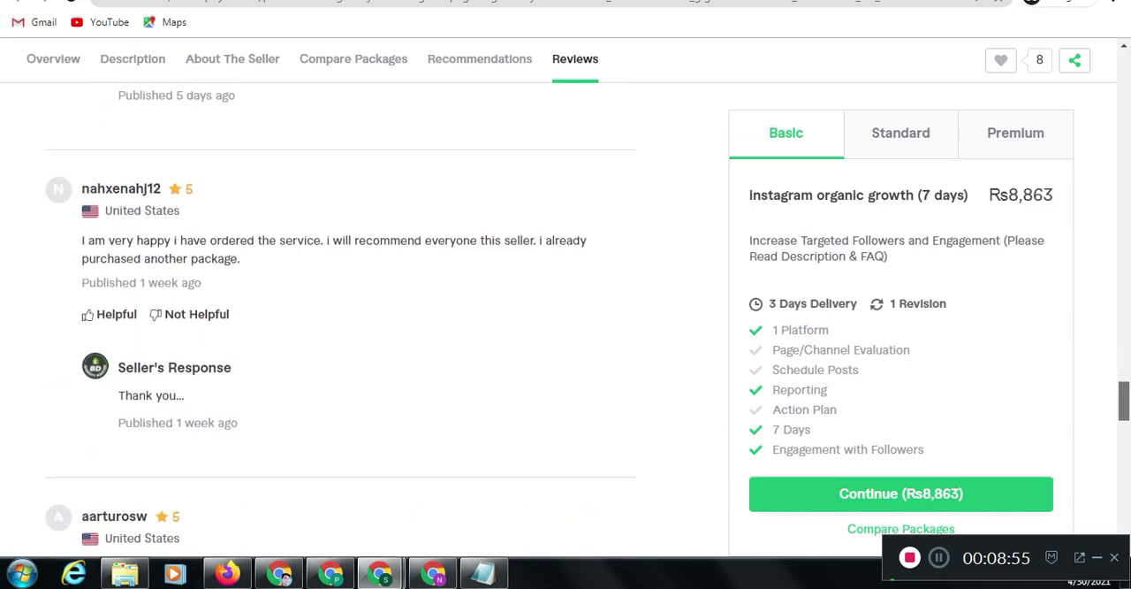
pyautogui.scroll(-6, 340, 309)
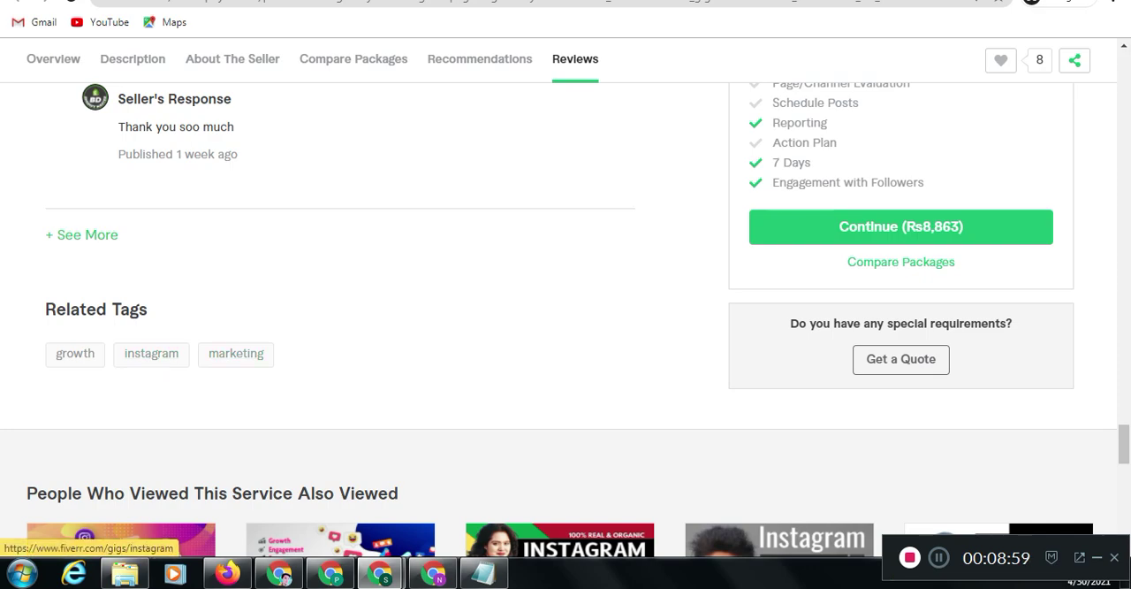
pyautogui.hotkey('ctrl', 'Tab')
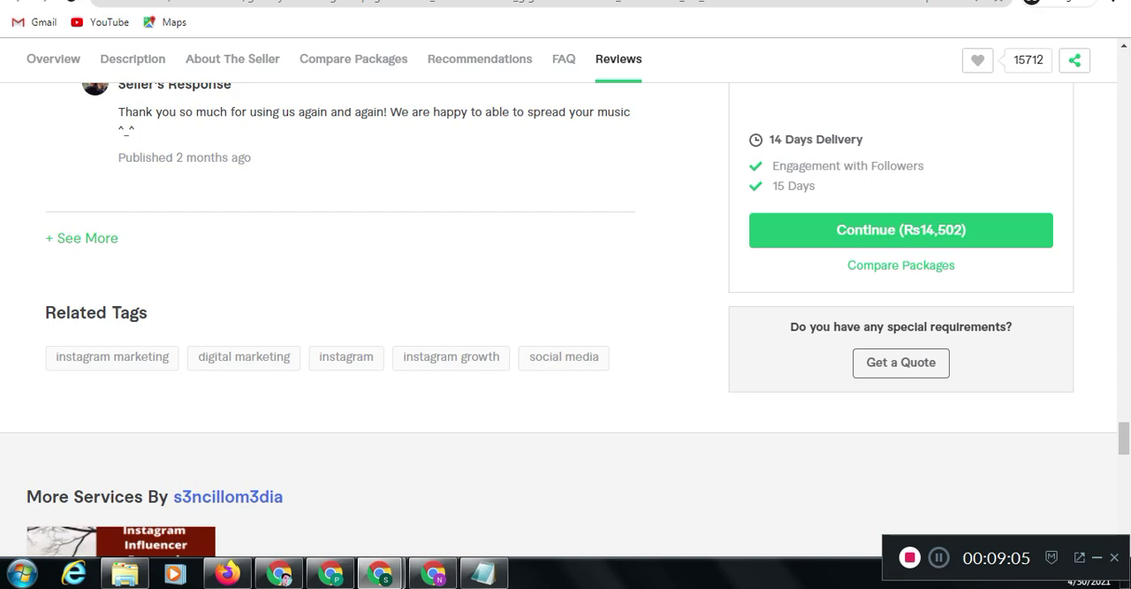
# Return to the window with the gig creation form and add the search tag "instagram marketing"
pyautogui.moveTo(380, 572)
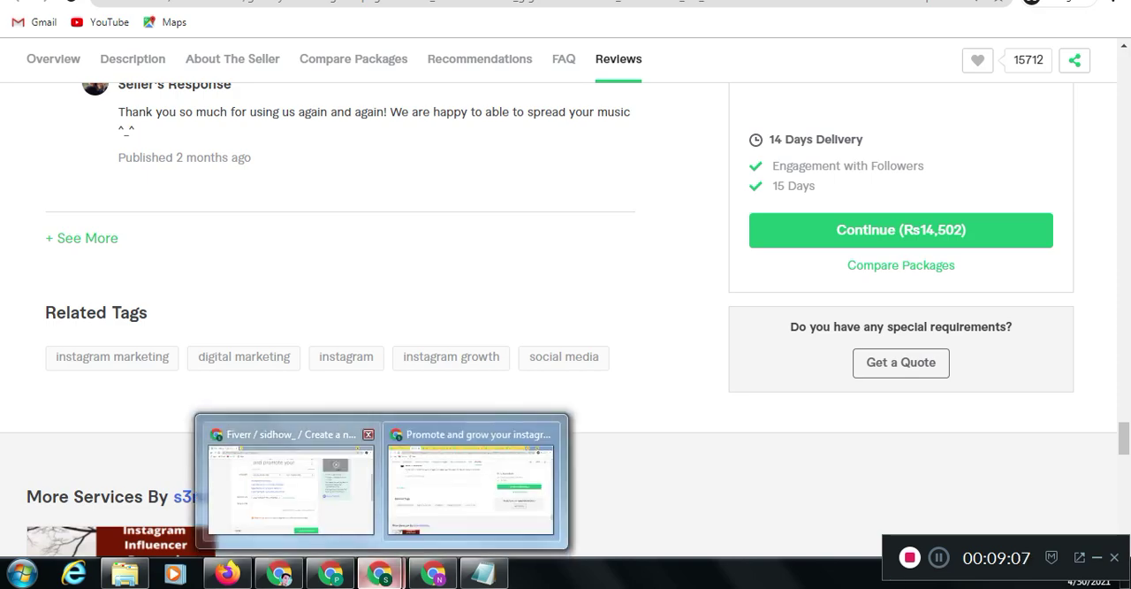
pyautogui.click(292, 468)
pyautogui.click(442, 356)
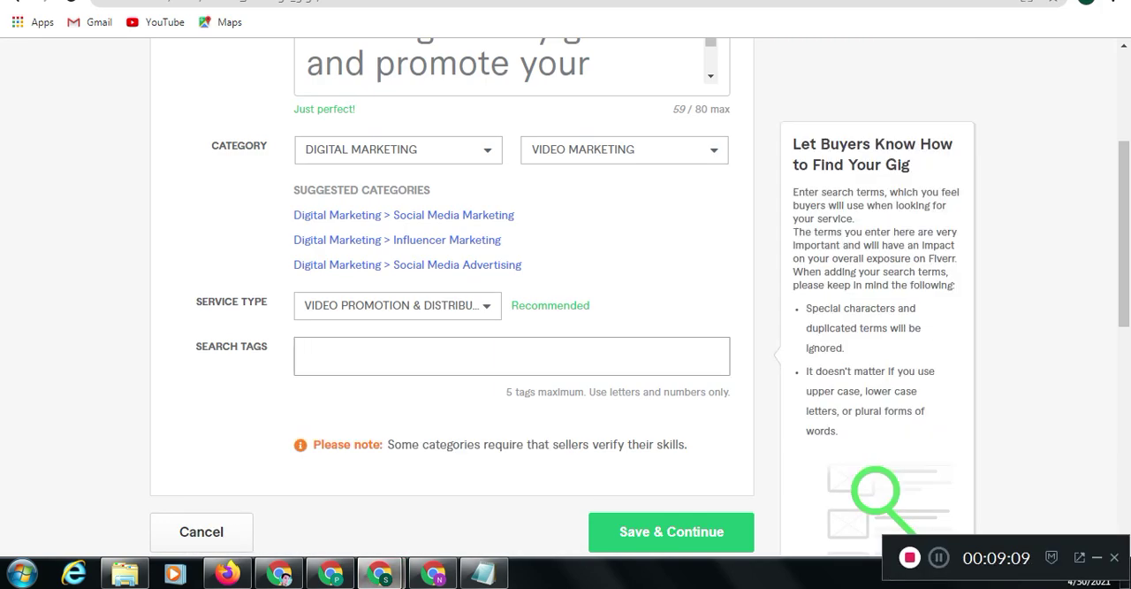
pyautogui.write('insta')
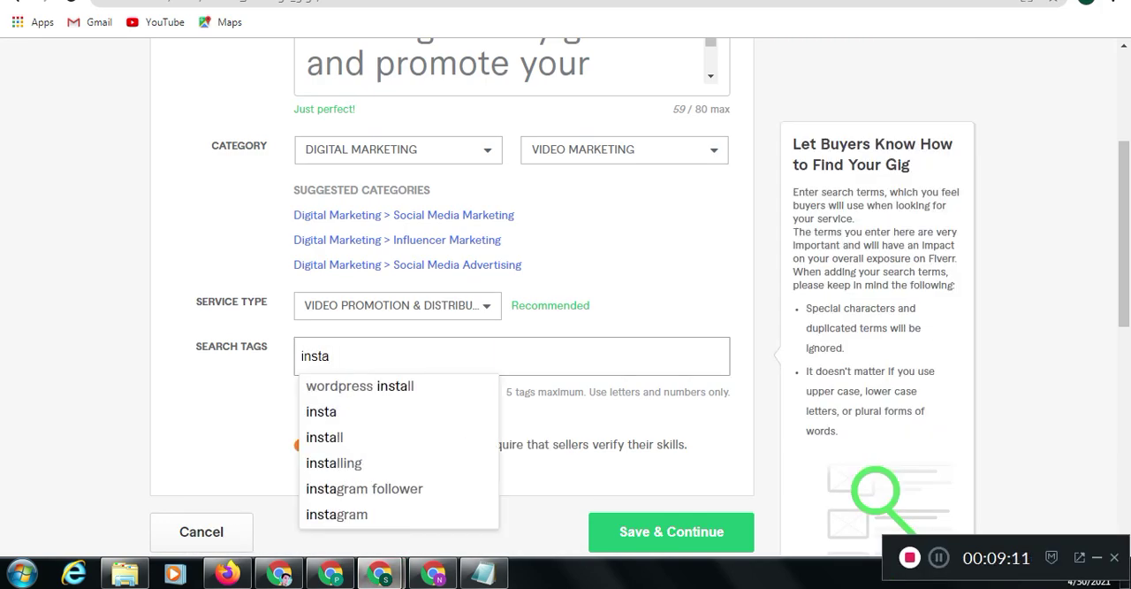
pyautogui.write('gram mar')
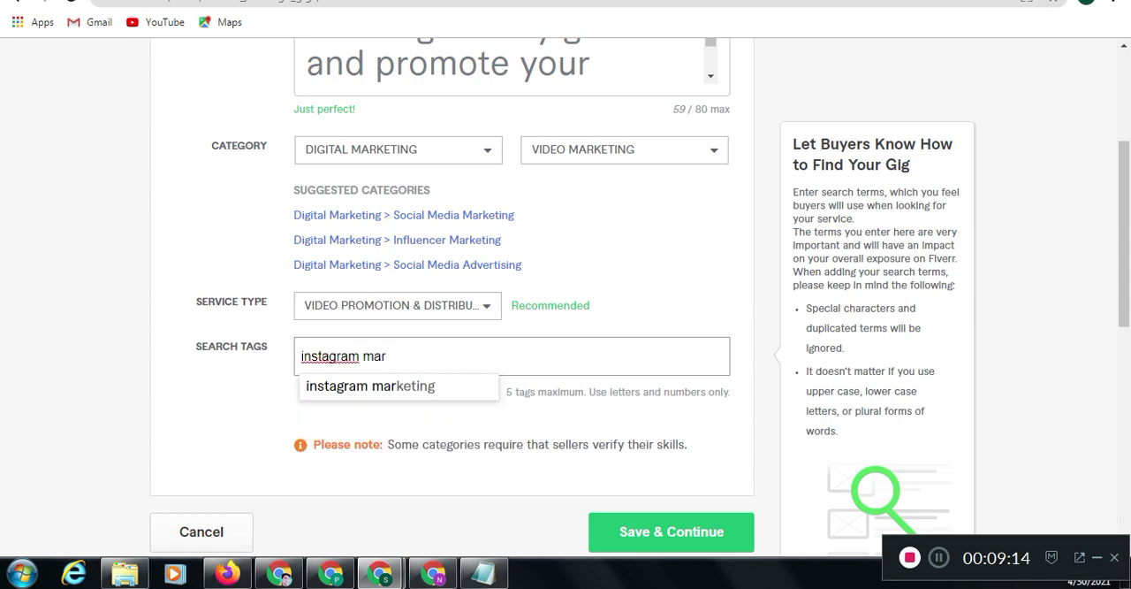
pyautogui.press('Down')
pyautogui.press('Return')
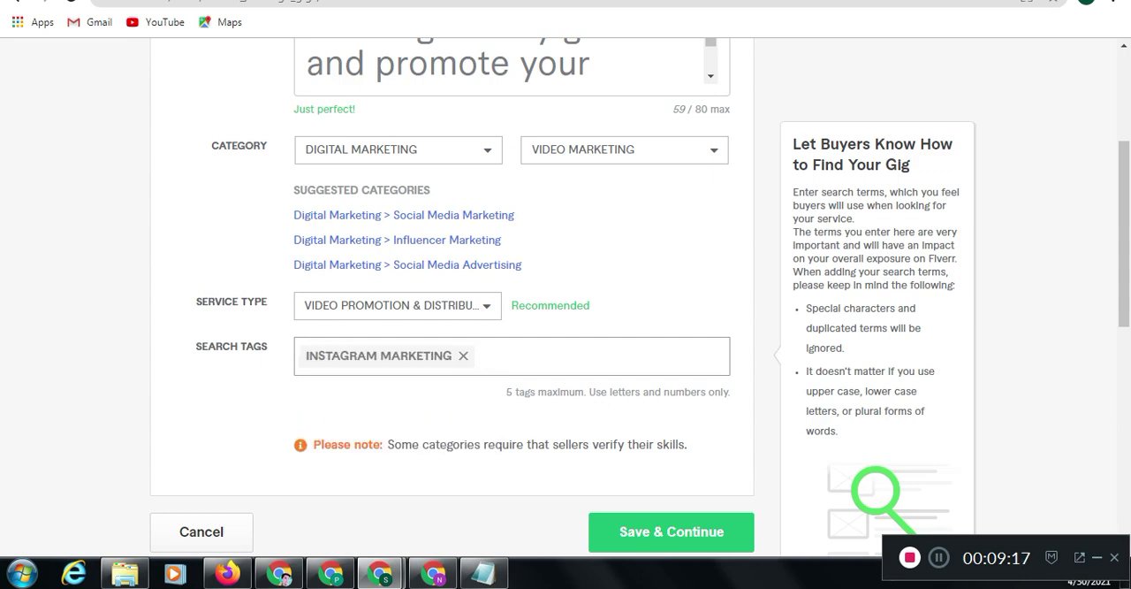
# Add "gorw instagram" as a second search tag
pyautogui.write('gorw inst')
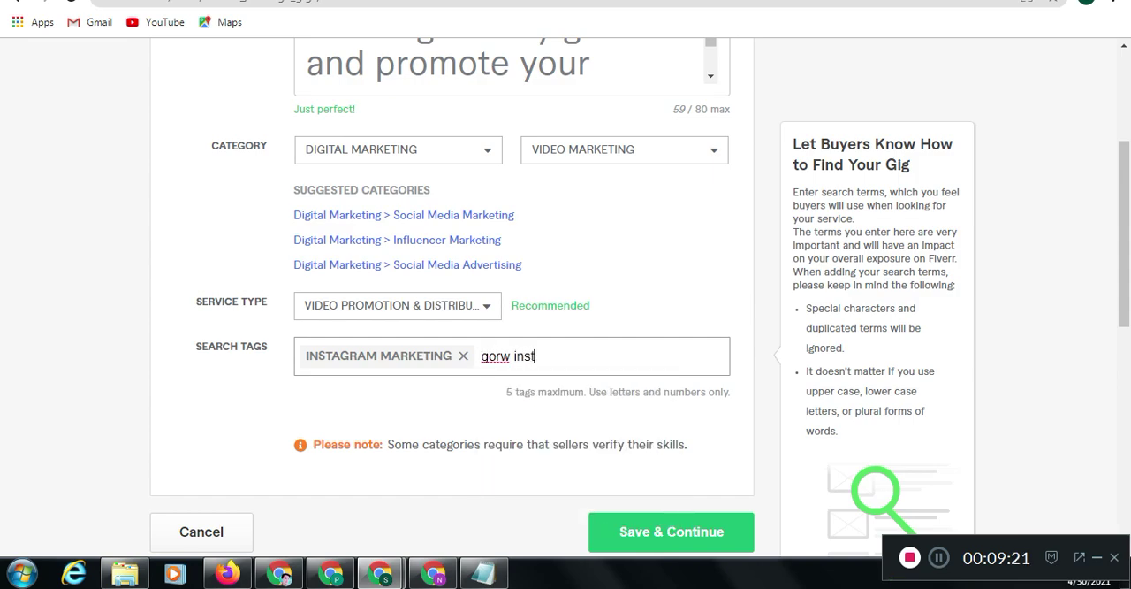
pyautogui.write('agram')
pyautogui.press('Return')
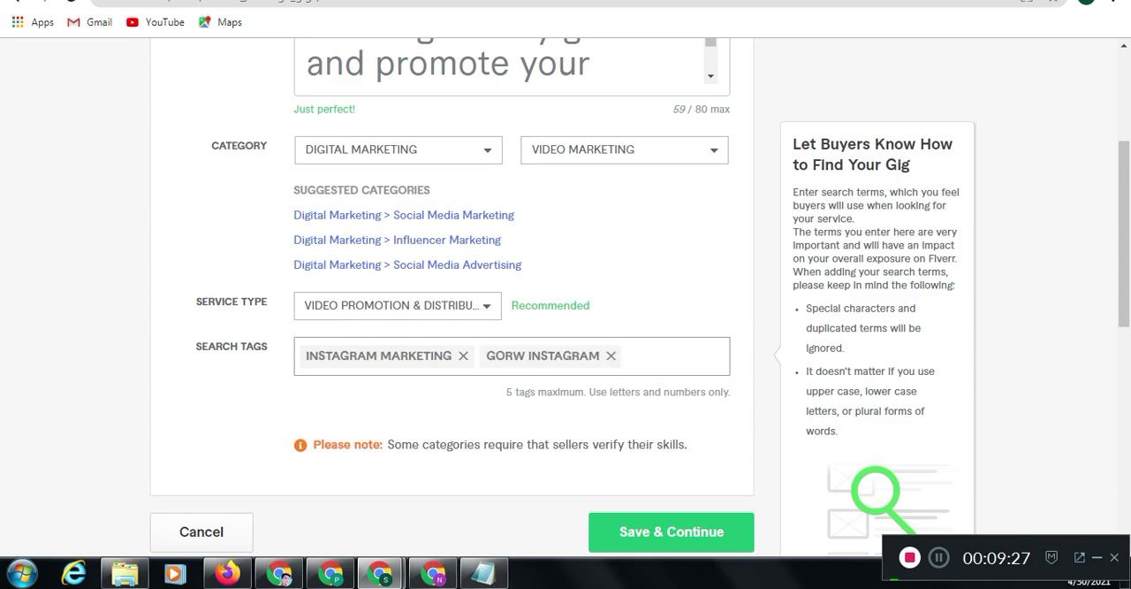
# Add "organically instagram" as a third search tag
pyautogui.write('organi')
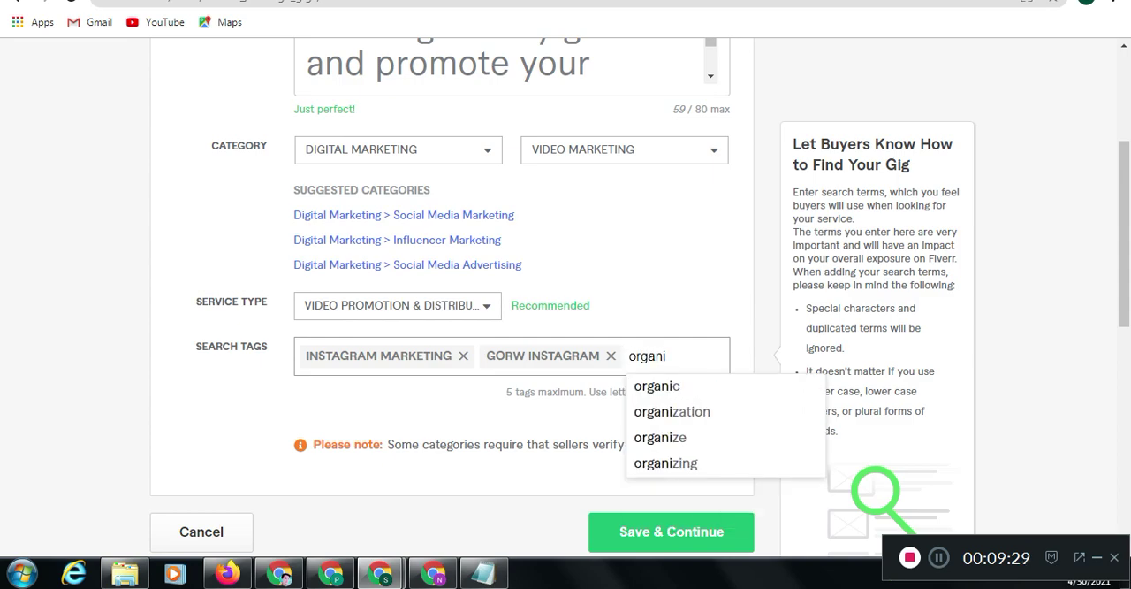
pyautogui.write('cally')
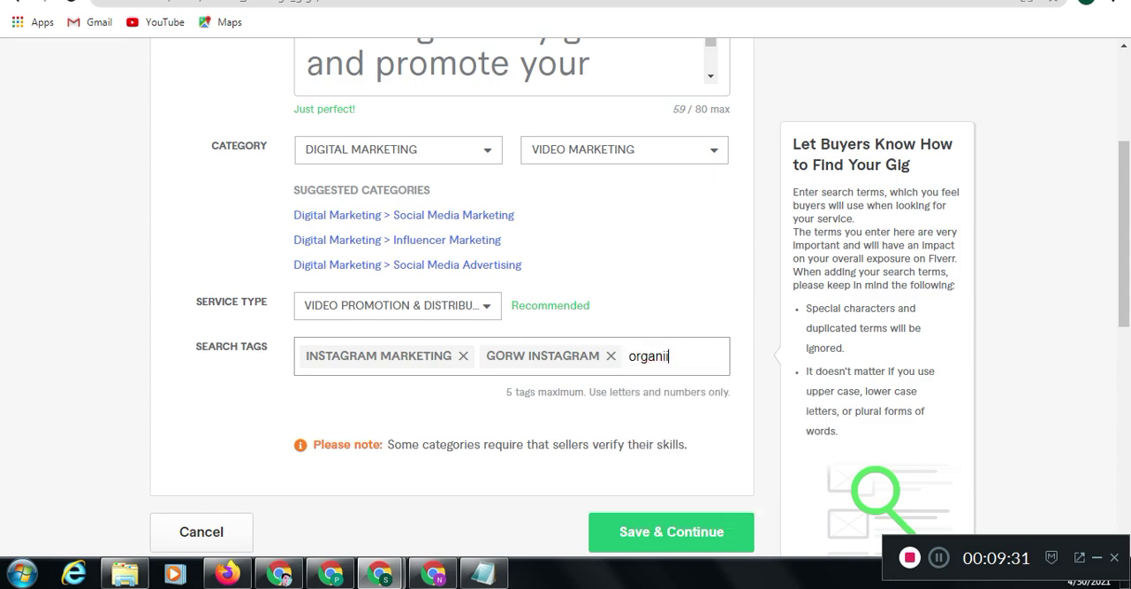
pyautogui.write(' instagram')
pyautogui.press('Return')
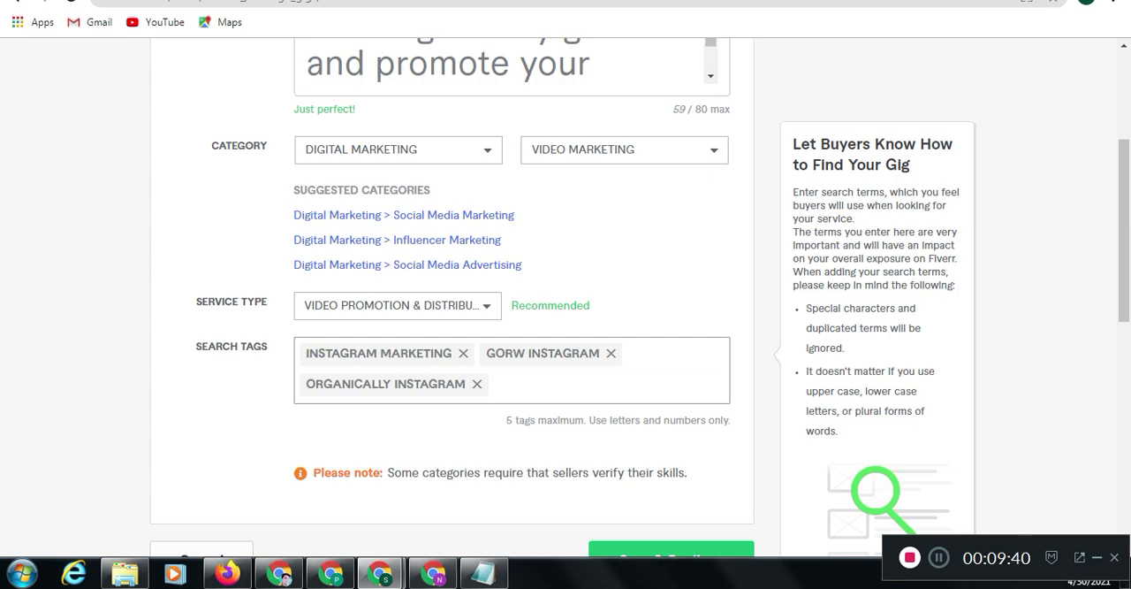
pyautogui.write('ing')
pyautogui.press('BackSpace')
pyautogui.press('BackSpace')
pyautogui.press('BackSpace')
pyautogui.write('inc')
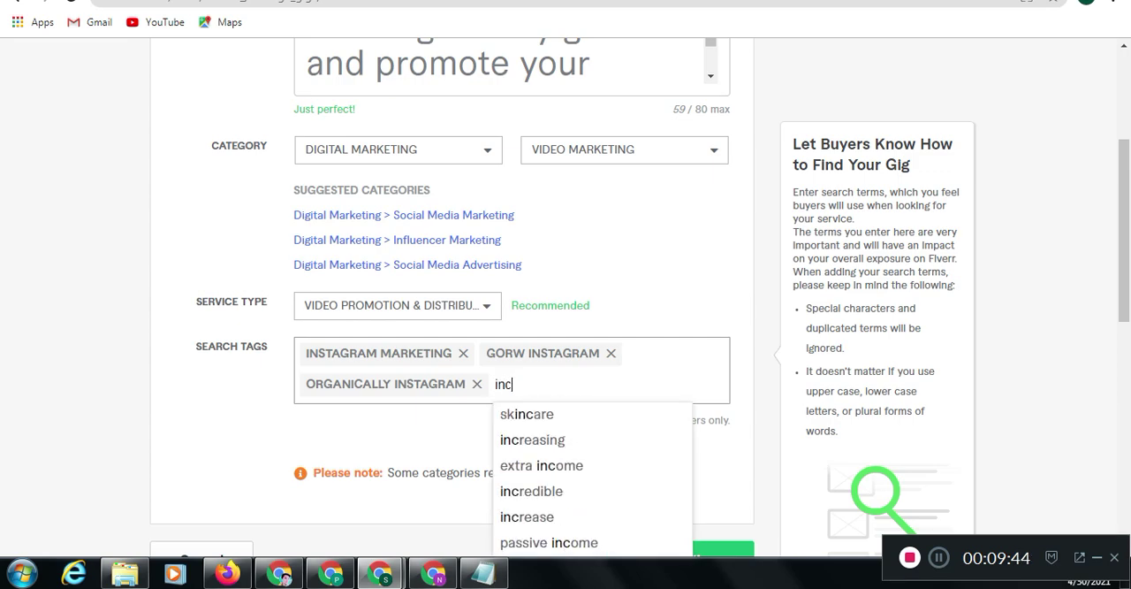
pyautogui.write('rease en')
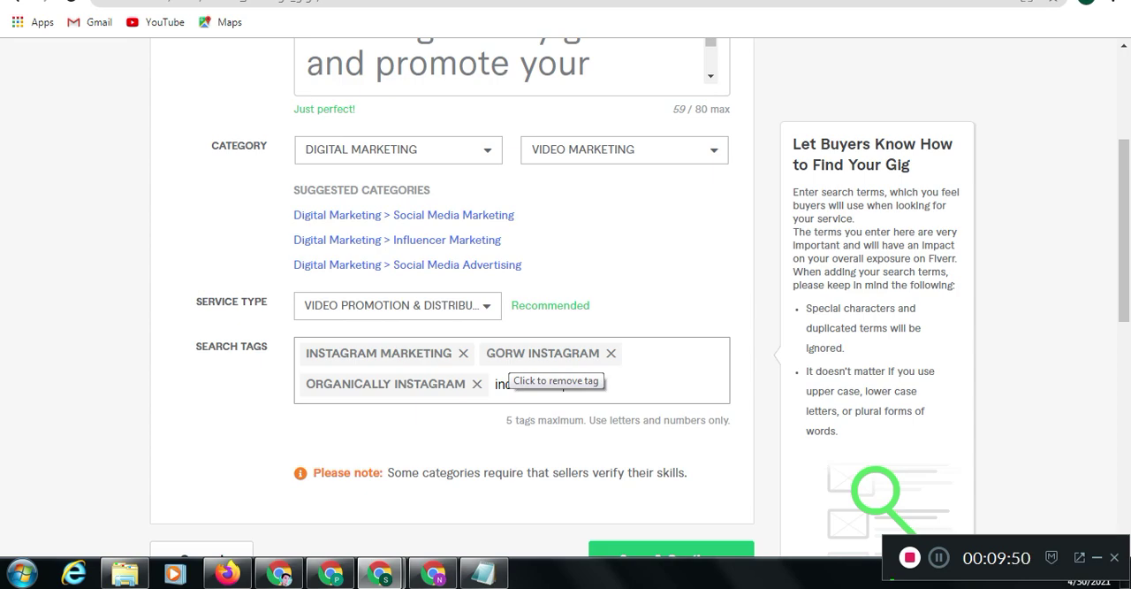
# Re-examine both competing gigs' related tags and the gigs in the search results, ending back at the gig creation form
pyautogui.moveTo(380, 572)
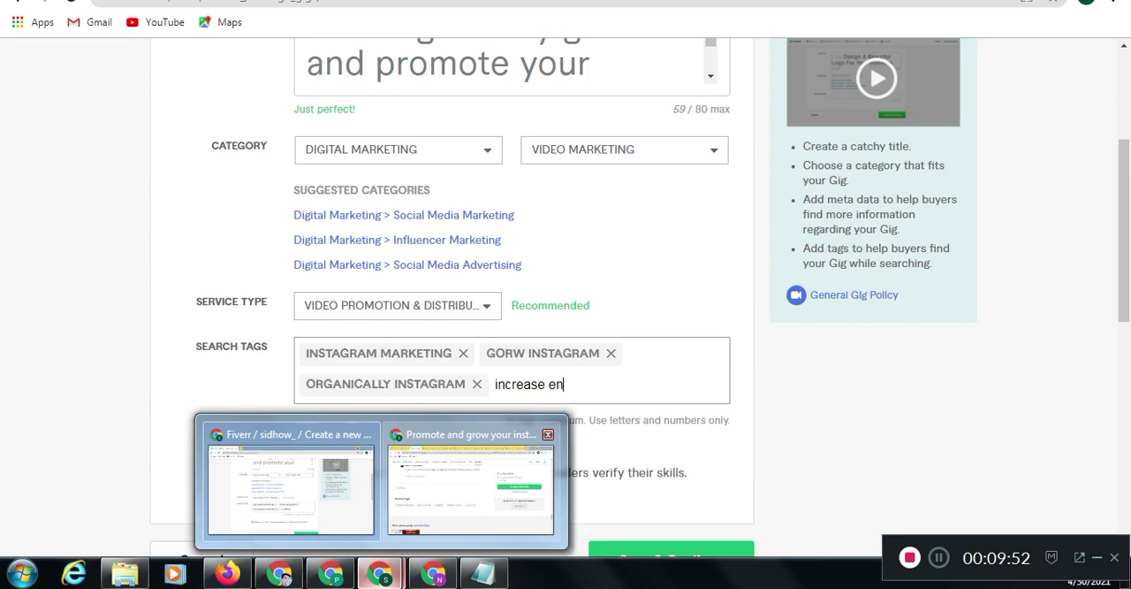
pyautogui.click(471, 486)
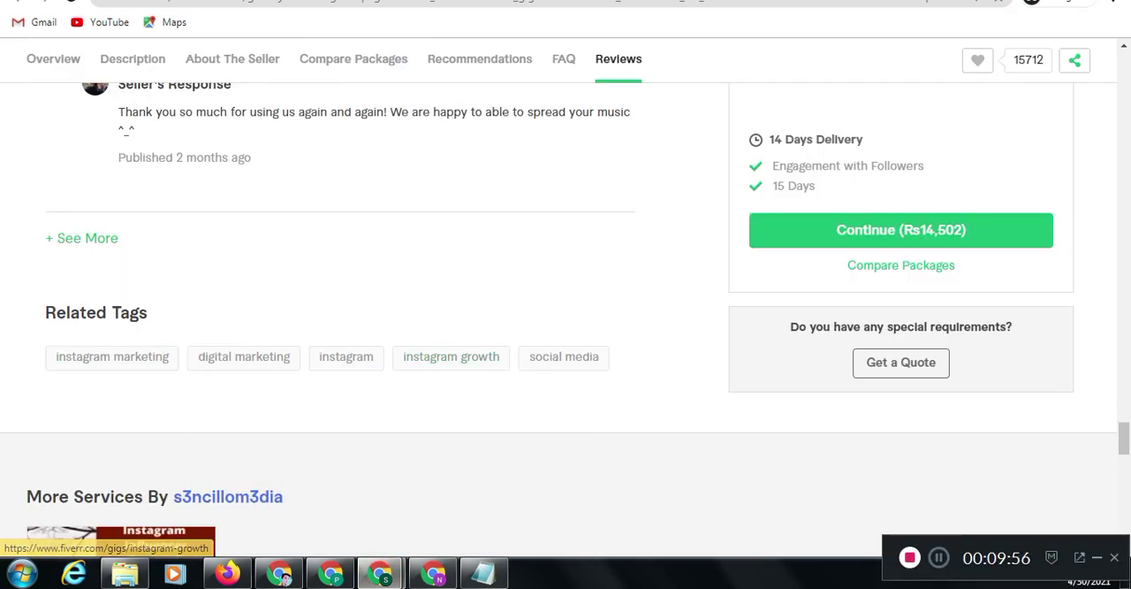
pyautogui.hotkey('ctrl', 'Tab')
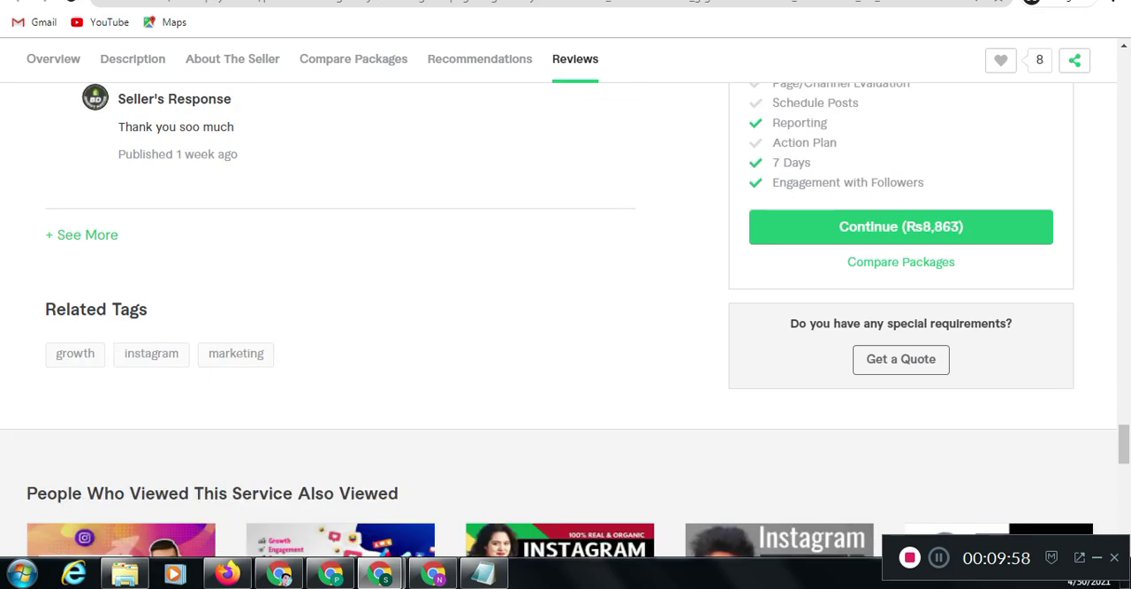
pyautogui.hotkey('ctrl', 'Tab')
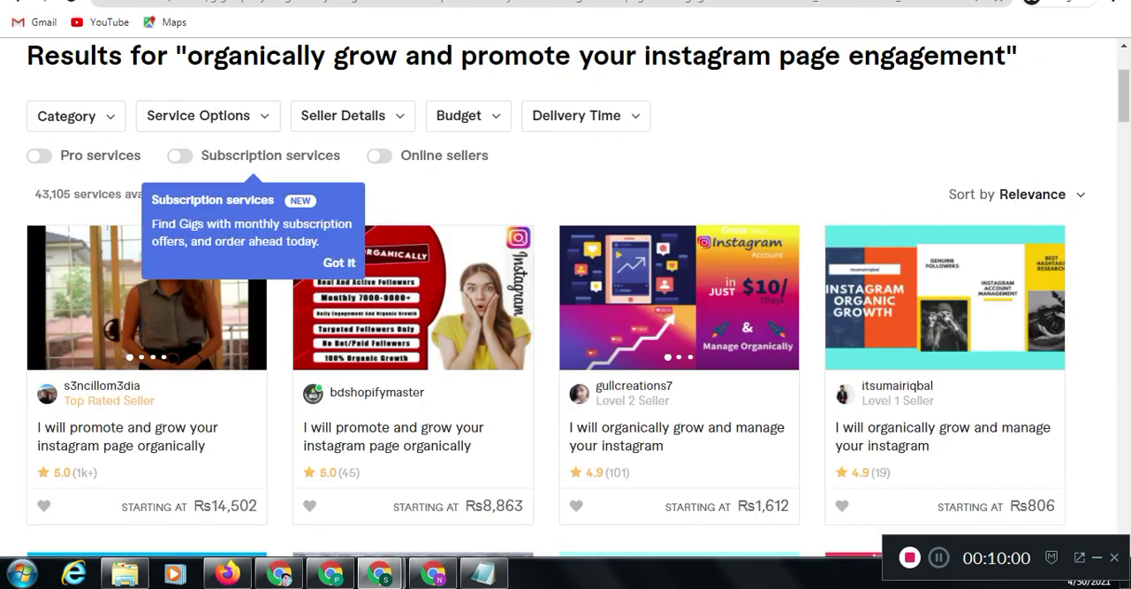
pyautogui.click(80, 1)
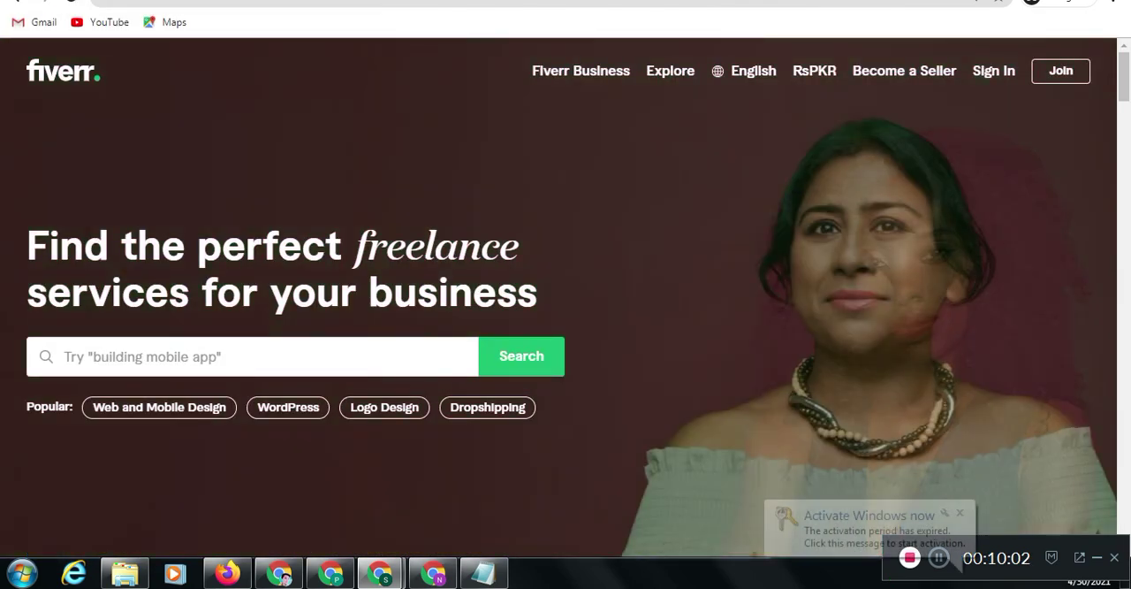
pyautogui.hotkey('ctrl', 'Tab')
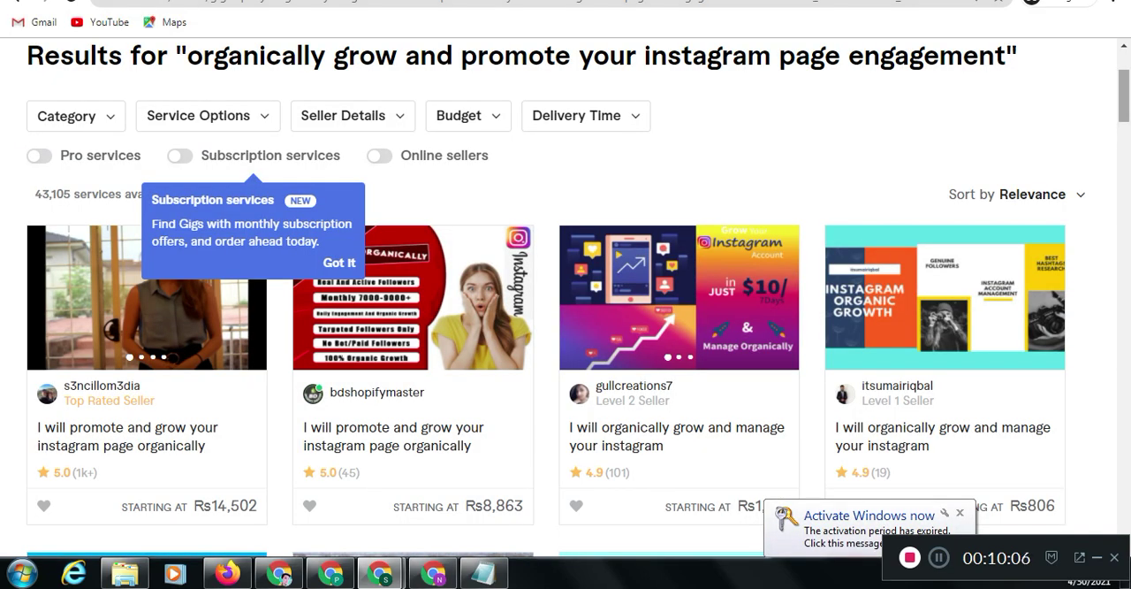
pyautogui.scroll(2, 566, 301)
pyautogui.scroll(-10, 566, 300)
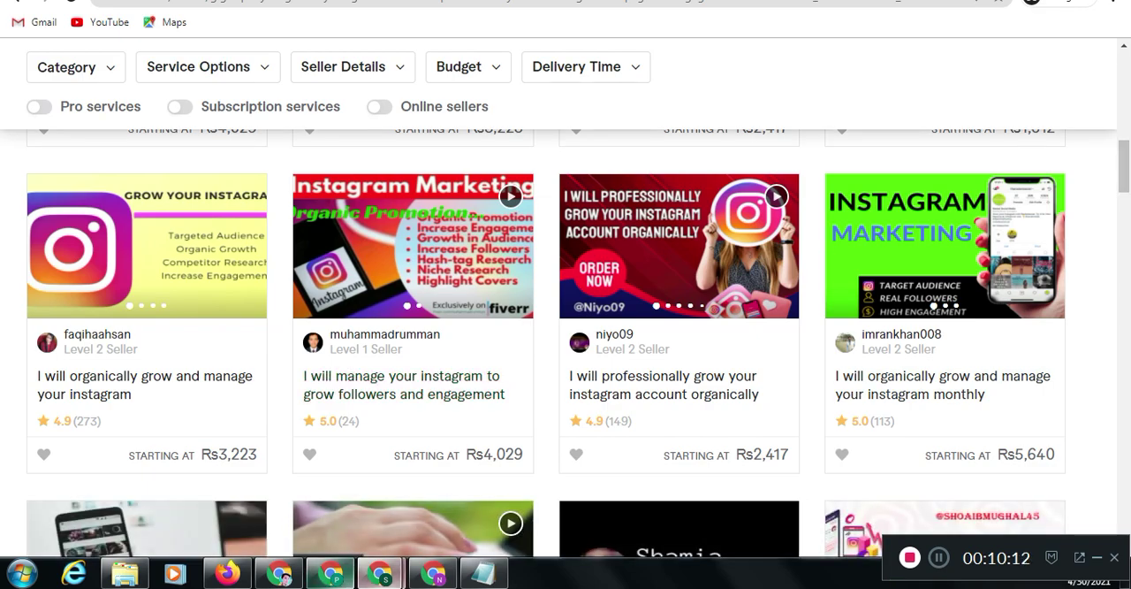
pyautogui.moveTo(380, 573)
pyautogui.click(291, 486)
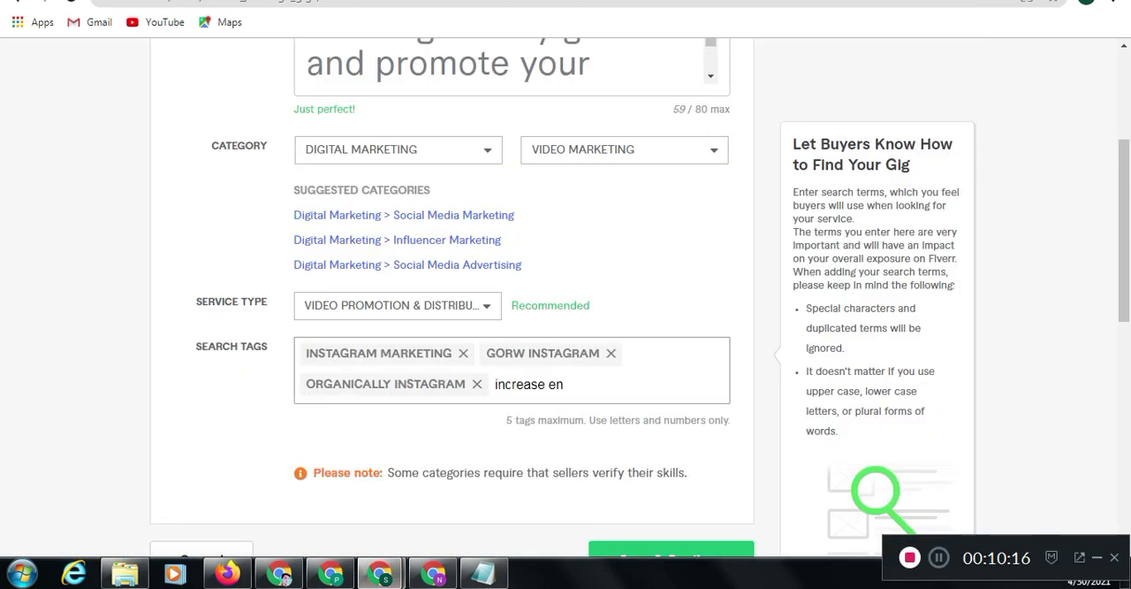
# Clear the unfinished entry "increase en" from the search tags
pyautogui.press('BackSpace')
pyautogui.press('BackSpace')
pyautogui.press('BackSpace')
pyautogui.press('BackSpace')
pyautogui.press('BackSpace')
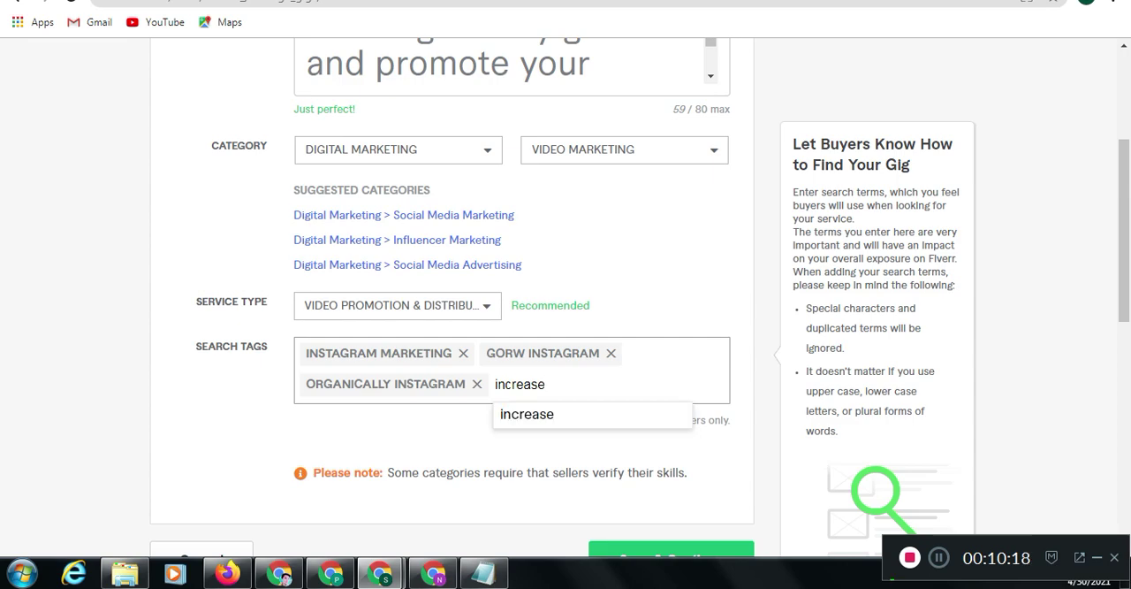
pyautogui.press('BackSpace')
pyautogui.press('BackSpace')
pyautogui.press('BackSpace')
pyautogui.press('BackSpace')
pyautogui.press('BackSpace')
pyautogui.press('BackSpace')
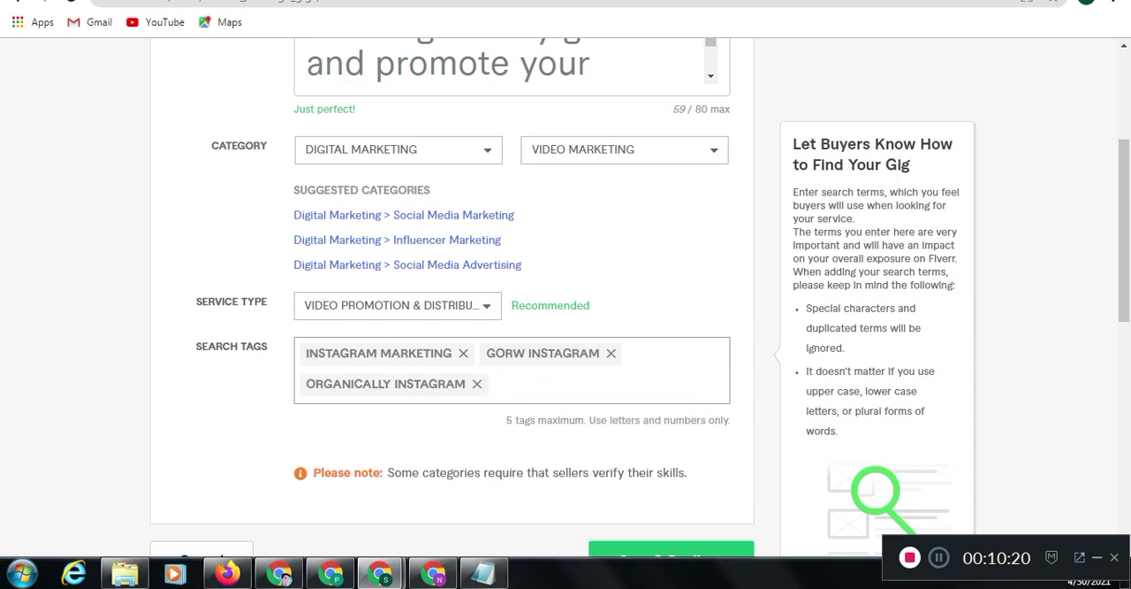
# Add "instamram" as a fourth search tag
pyautogui.write('insgr')
pyautogui.press('BackSpace')
pyautogui.press('BackSpace')
pyautogui.write('tamram')
pyautogui.press('Return')
# Add "social media" as the fifth search tag
pyautogui.write('gorw')
pyautogui.press('BackSpace')
pyautogui.press('BackSpace')
pyautogui.press('BackSpace')
pyautogui.press('BackSpace')
pyautogui.write('soc')
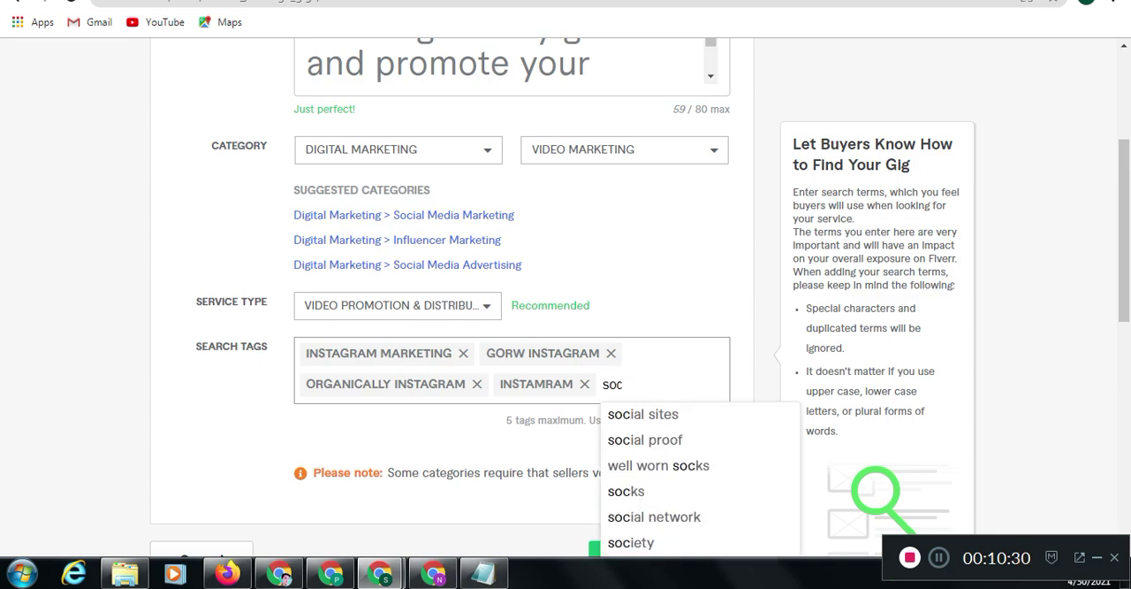
pyautogui.write('ial me')
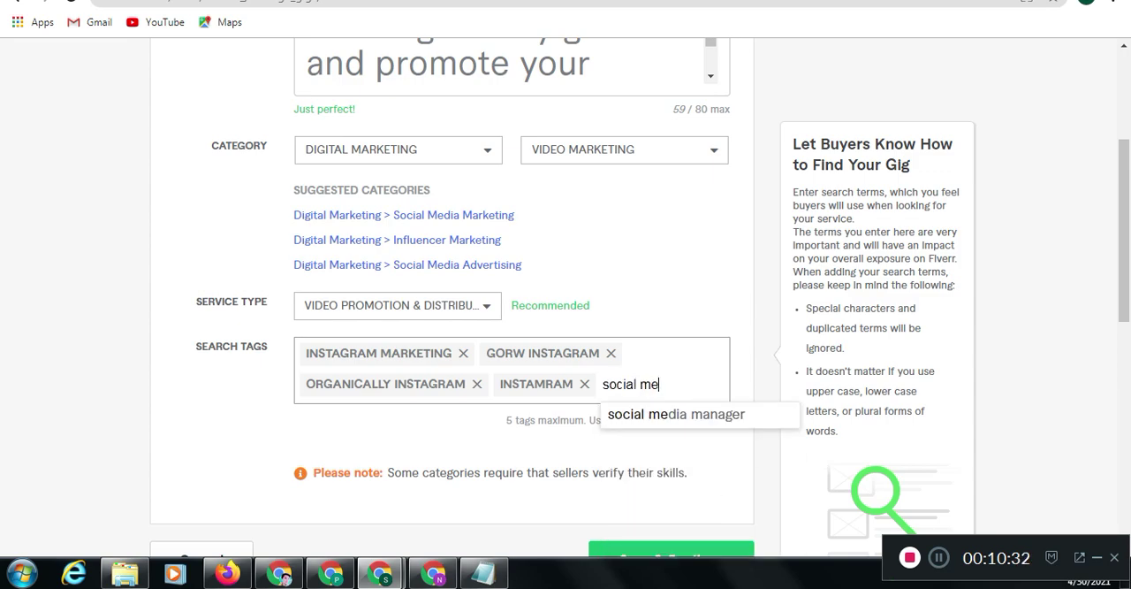
pyautogui.write('dia')
pyautogui.press('Return')
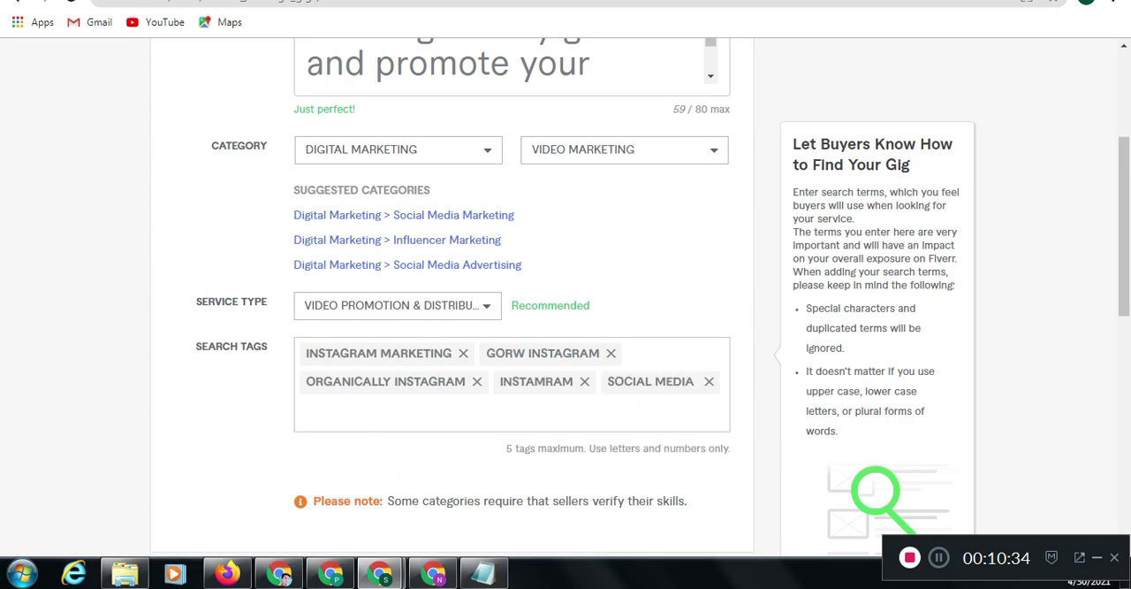
# Review the gig form's title, category, service type and five search tags, down to the save option
pyautogui.moveTo(1124, 226); pyautogui.dragTo(1125, 260)
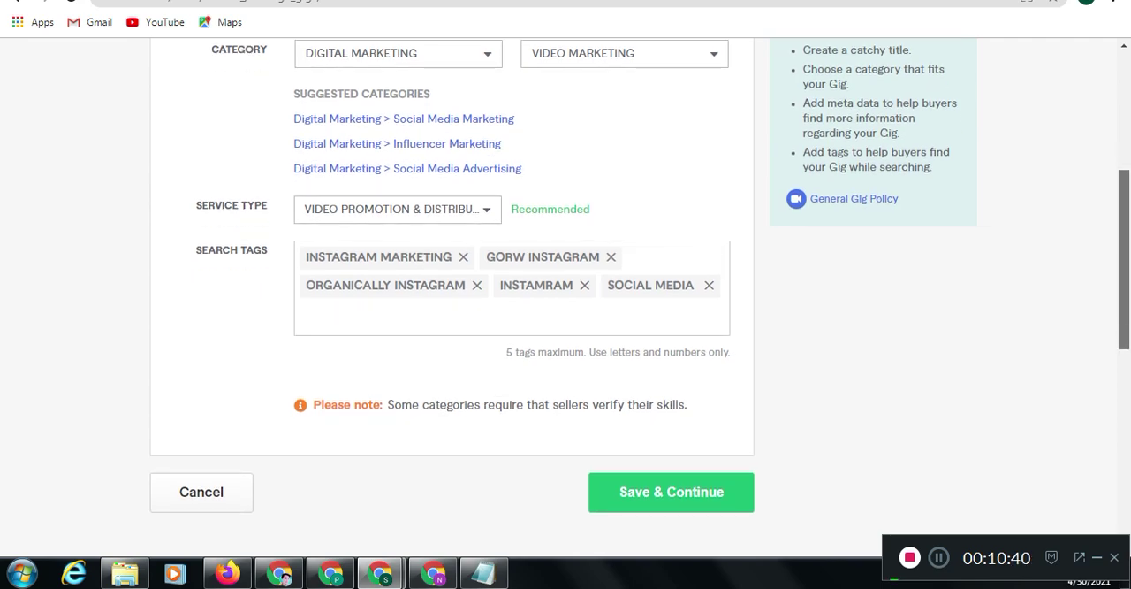
pyautogui.moveTo(1124, 260)
pyautogui.mouseDown()
pyautogui.moveTo(1125, 241)
pyautogui.moveTo(1124, 254)
pyautogui.mouseUp()
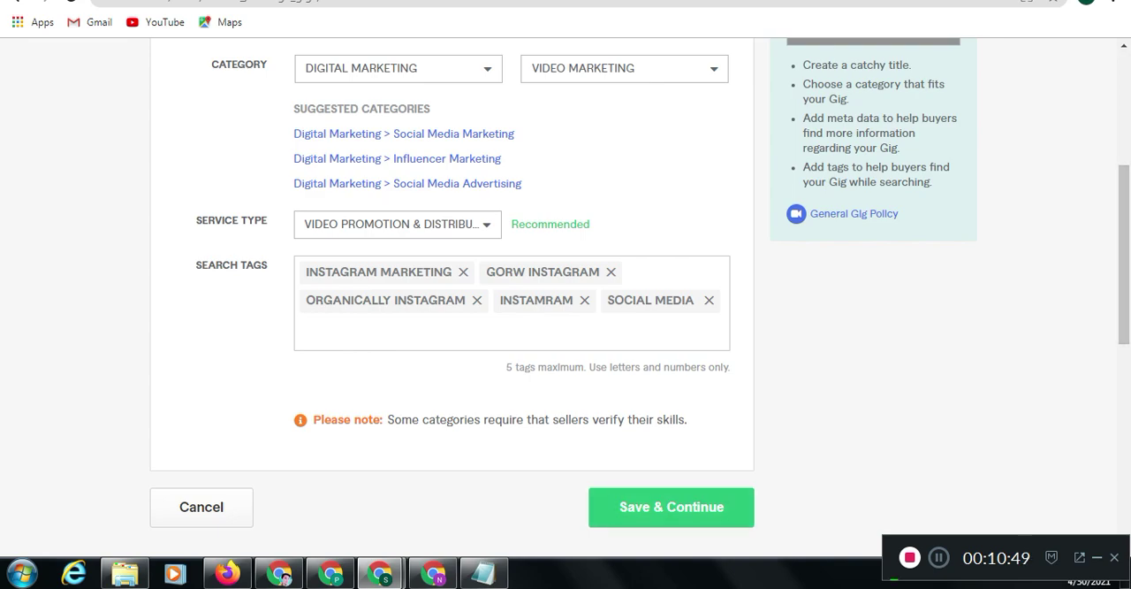
pyautogui.scroll(1, 565, 309)
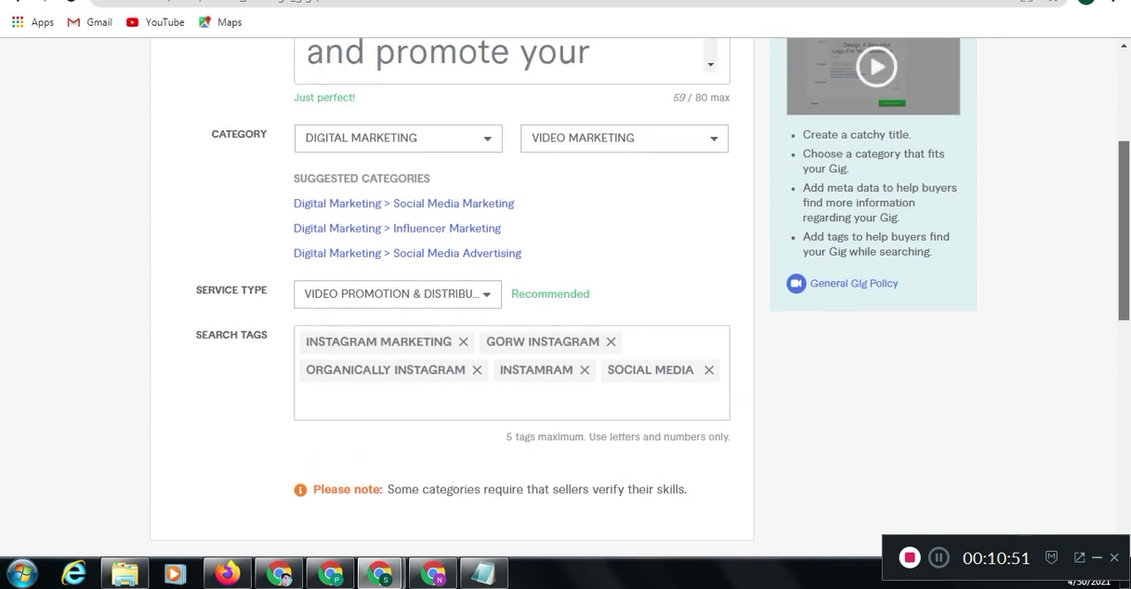
pyautogui.scroll(2, 566, 310)
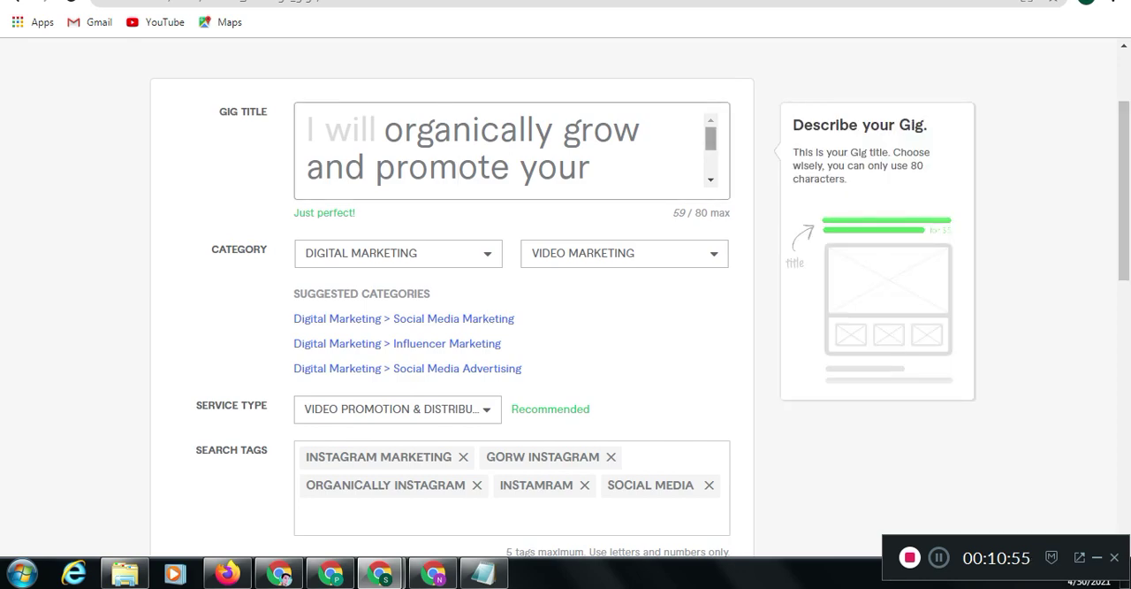
pyautogui.scroll(-1, 512, 150)
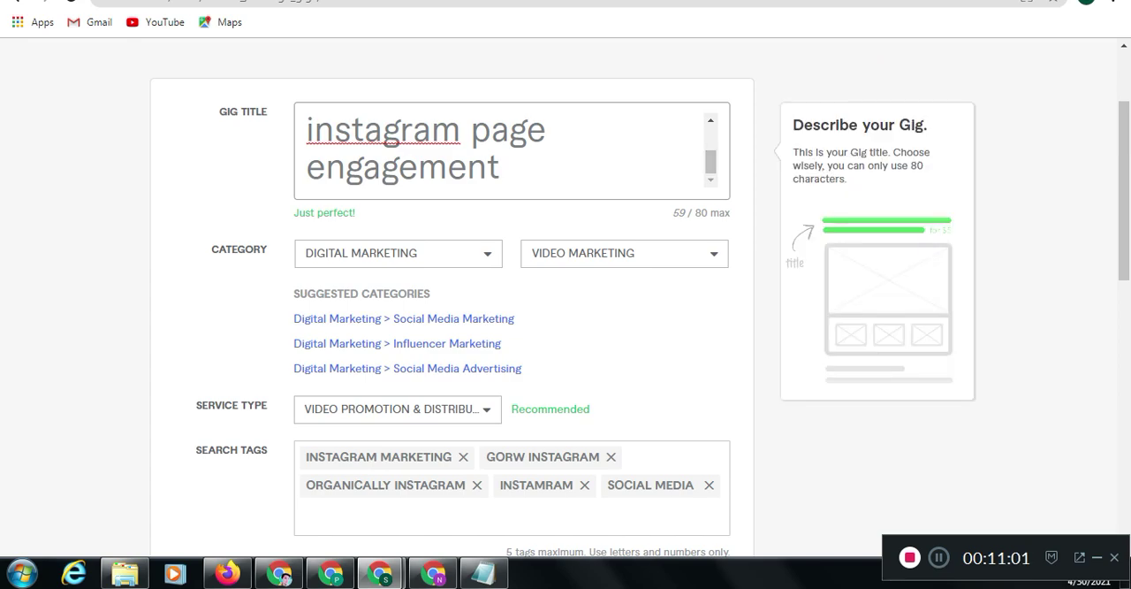
pyautogui.doubleClick(363, 170)
pyautogui.tripleClick(363, 170)
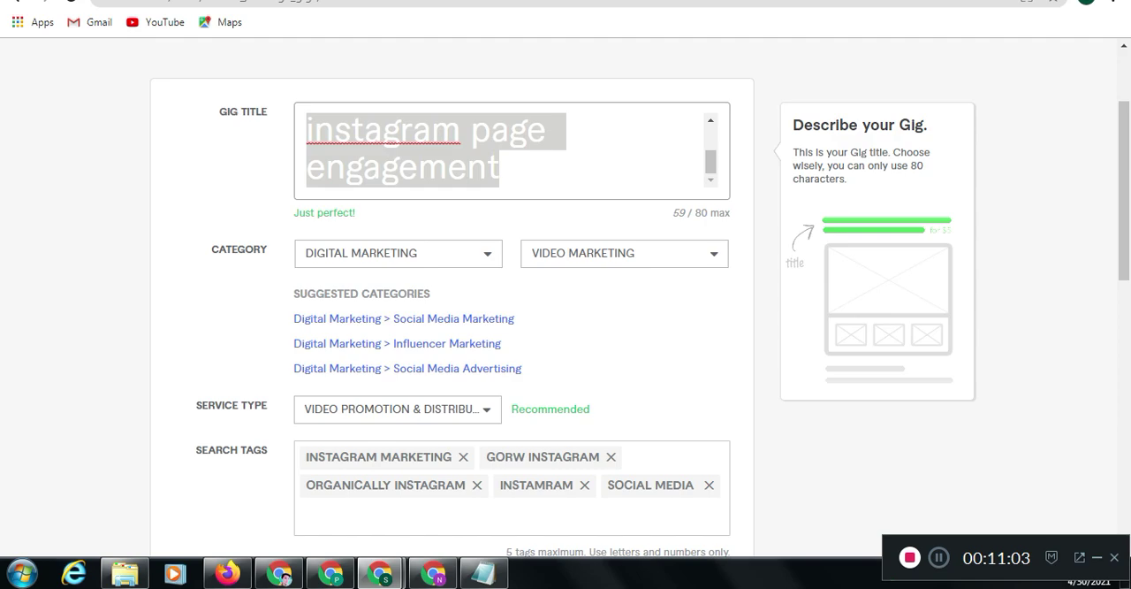
pyautogui.click(336, 2)
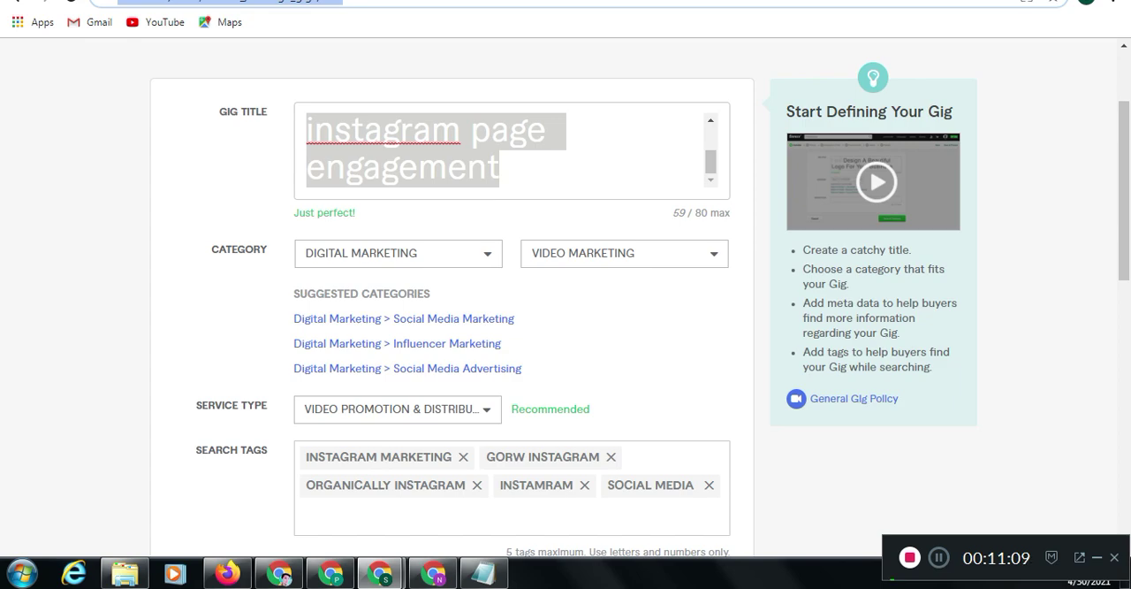
pyautogui.scroll(-1, 640, 305)
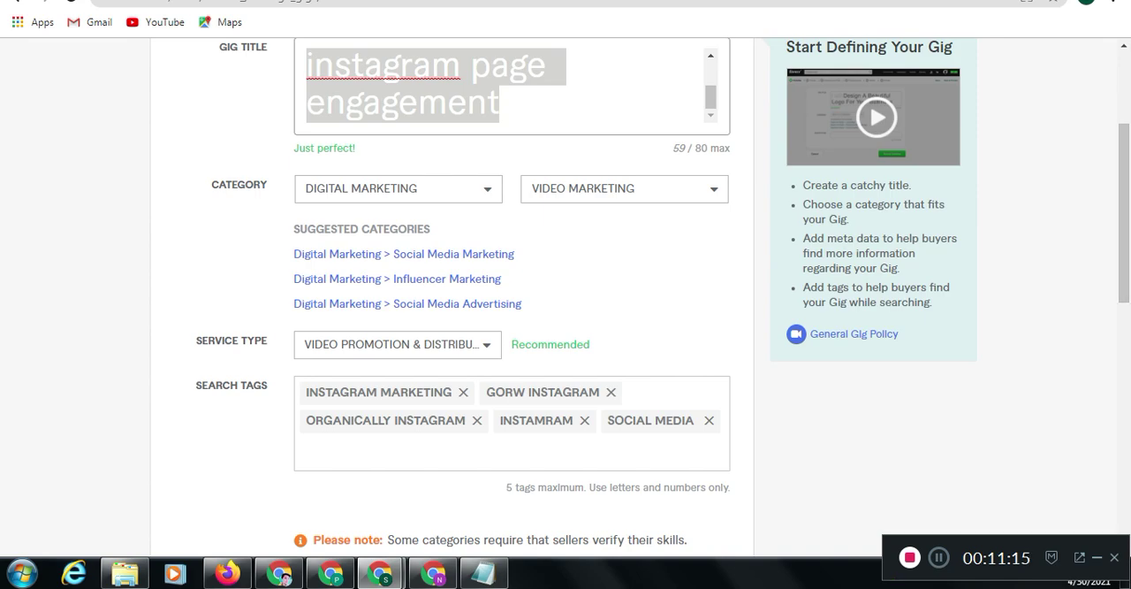
pyautogui.click(343, 2)
pyautogui.click(1124, 213)
pyautogui.click(528, 70)
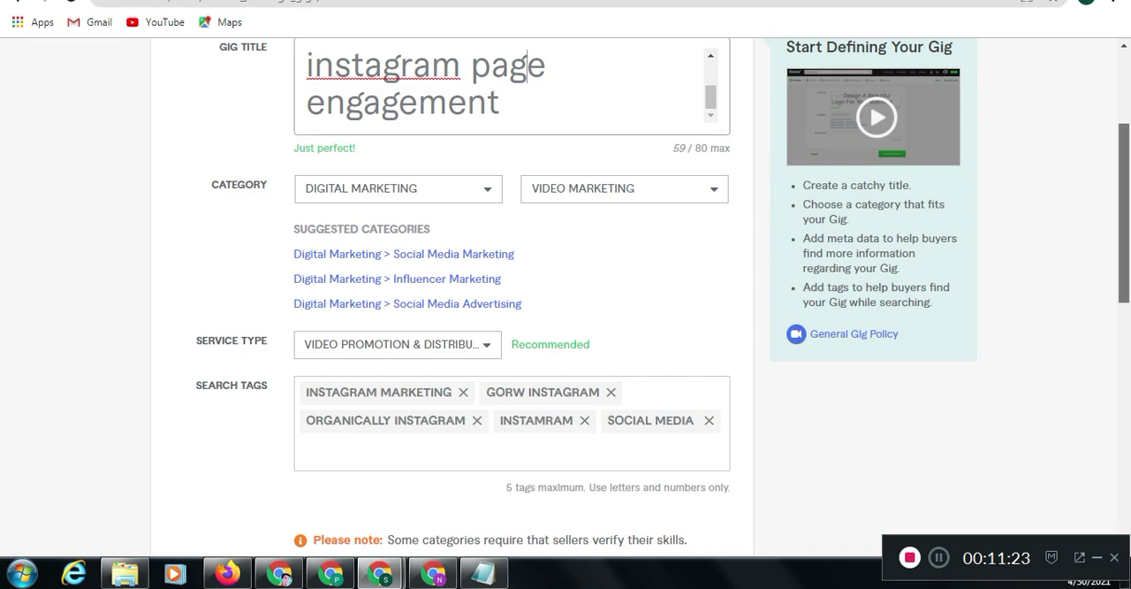
pyautogui.scroll(-2, 565, 294)
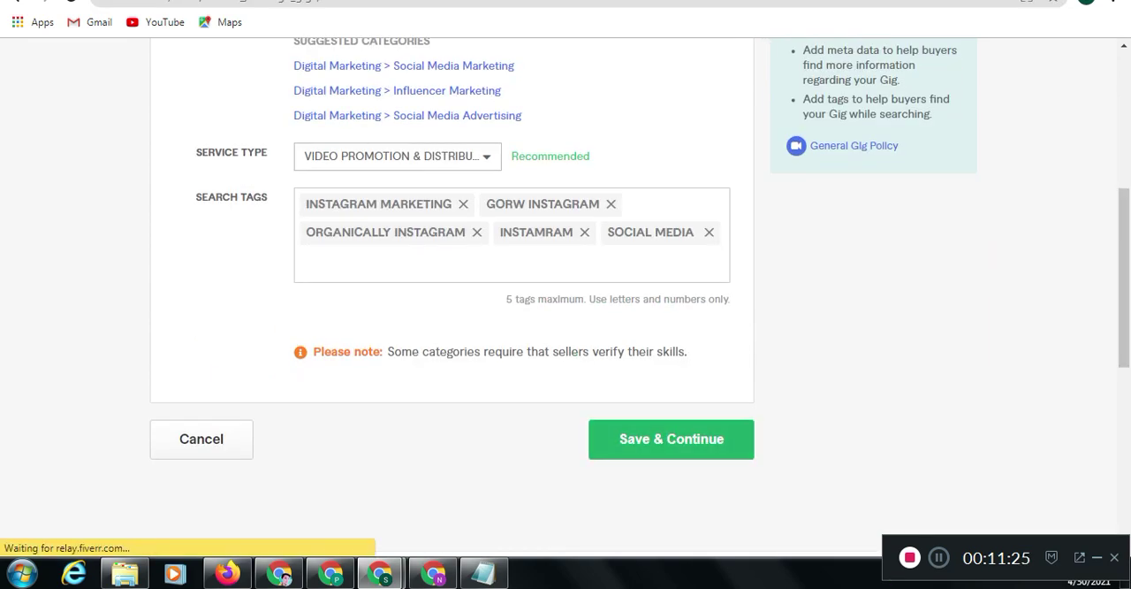
# Try to save the overview, and replace the overlong search tag "organically instagram" with "gorwth"
pyautogui.click(671, 440)
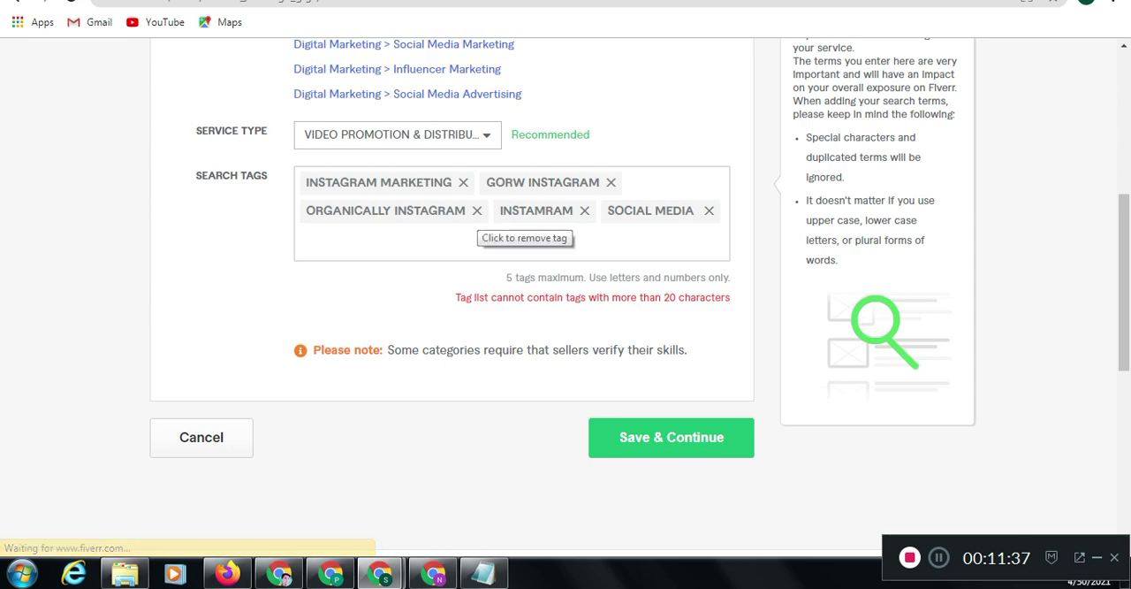
pyautogui.click(477, 210)
pyautogui.click(548, 213)
pyautogui.write('gorwth')
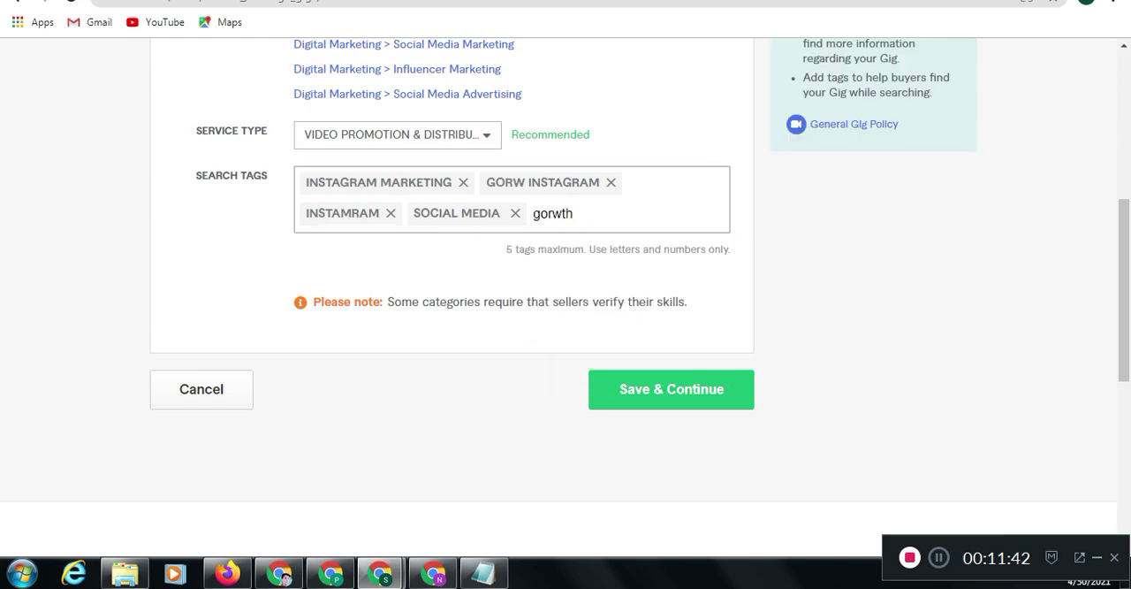
pyautogui.press('Return')
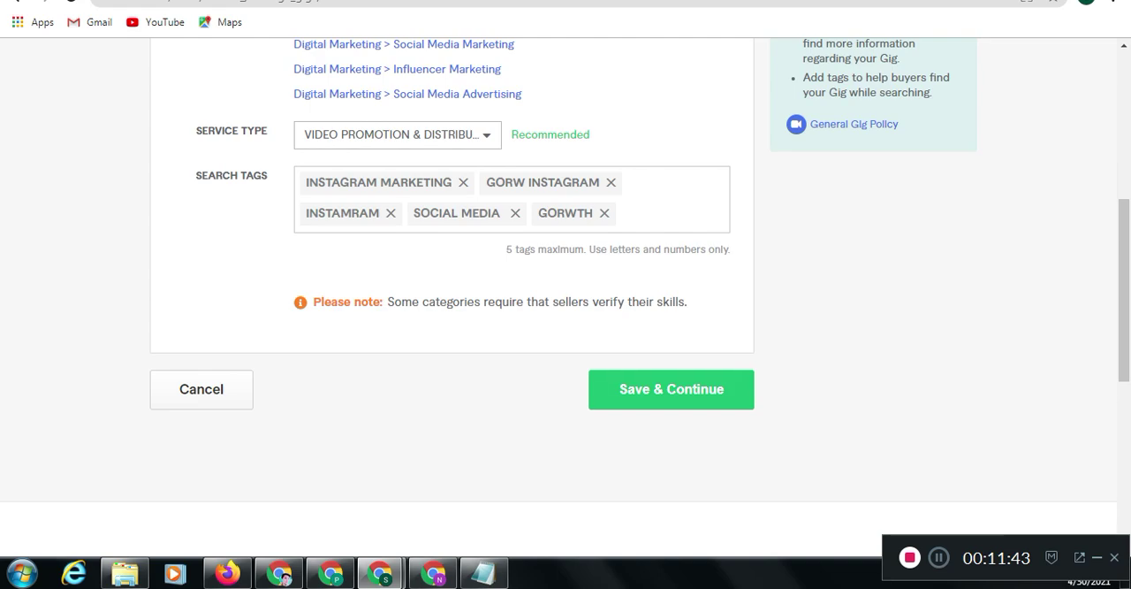
# Save the gig overview, continue to the pricing stage and dismiss the gig packages introduction
pyautogui.click(672, 390)
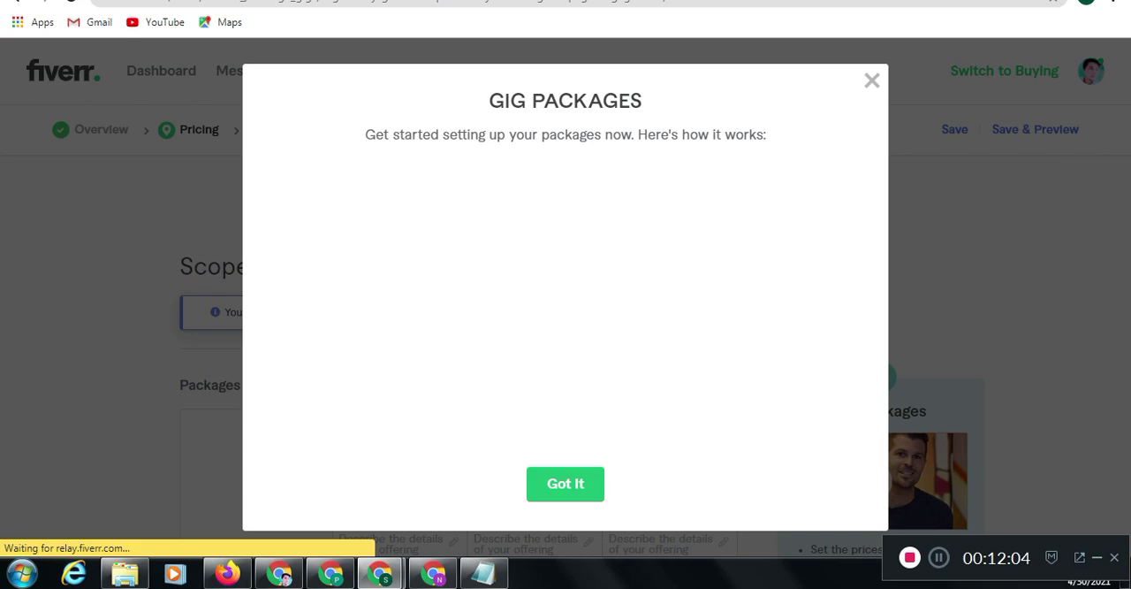
pyautogui.press('Escape')
# Copy the gig page's full web address and paste it into the Notepad notes below the gig title
pyautogui.doubleClick(647, 3)
pyautogui.doubleClick(562, 3)
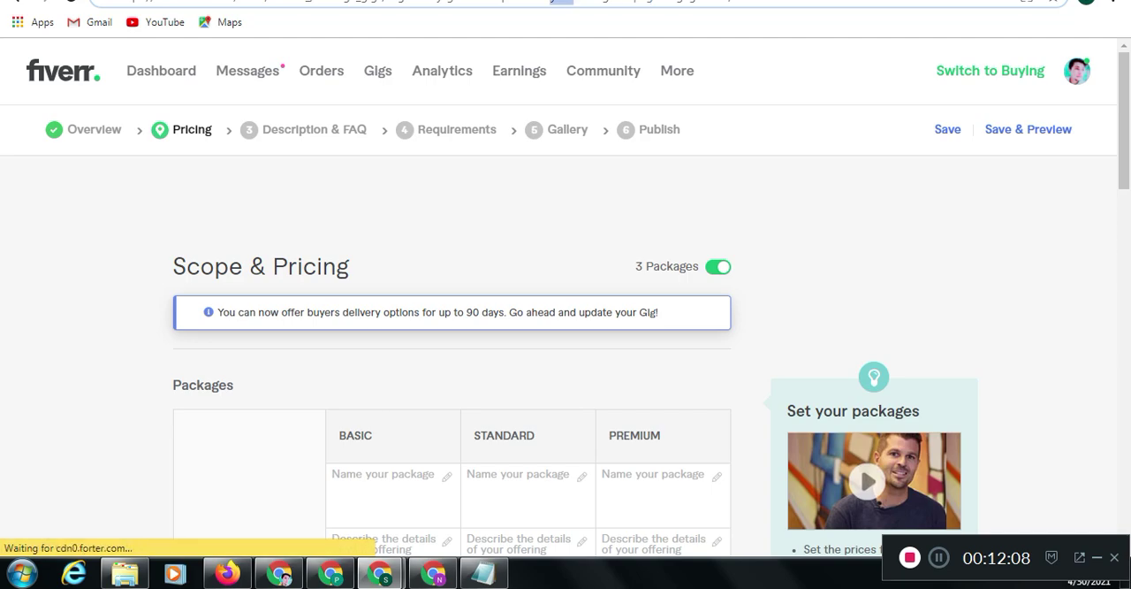
pyautogui.click(562, 2)
pyautogui.hotkey('ctrl', 'a')
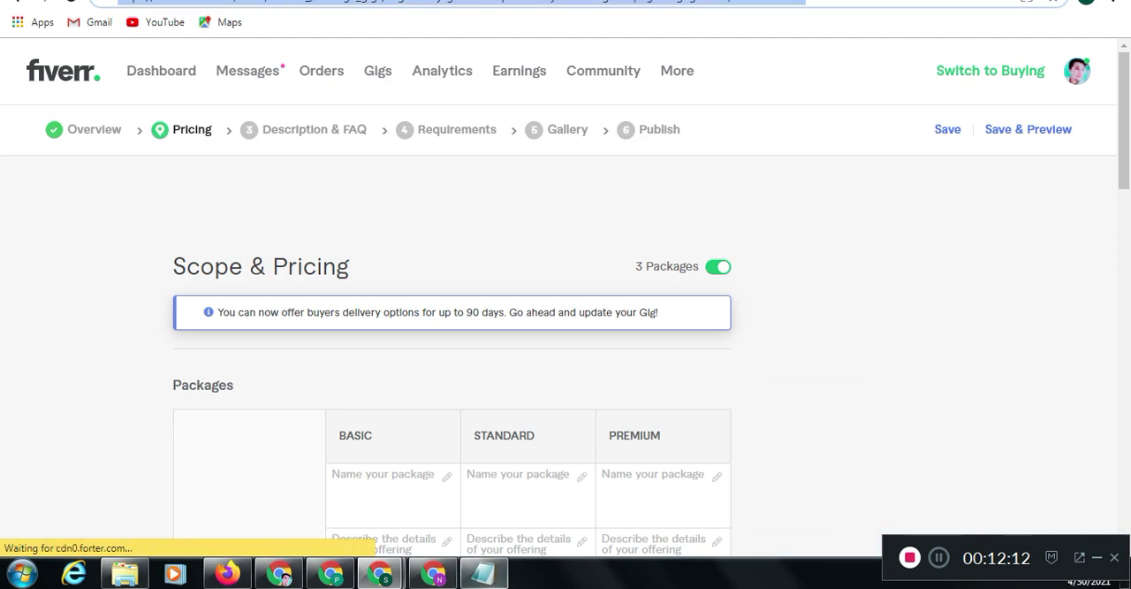
pyautogui.click(483, 573)
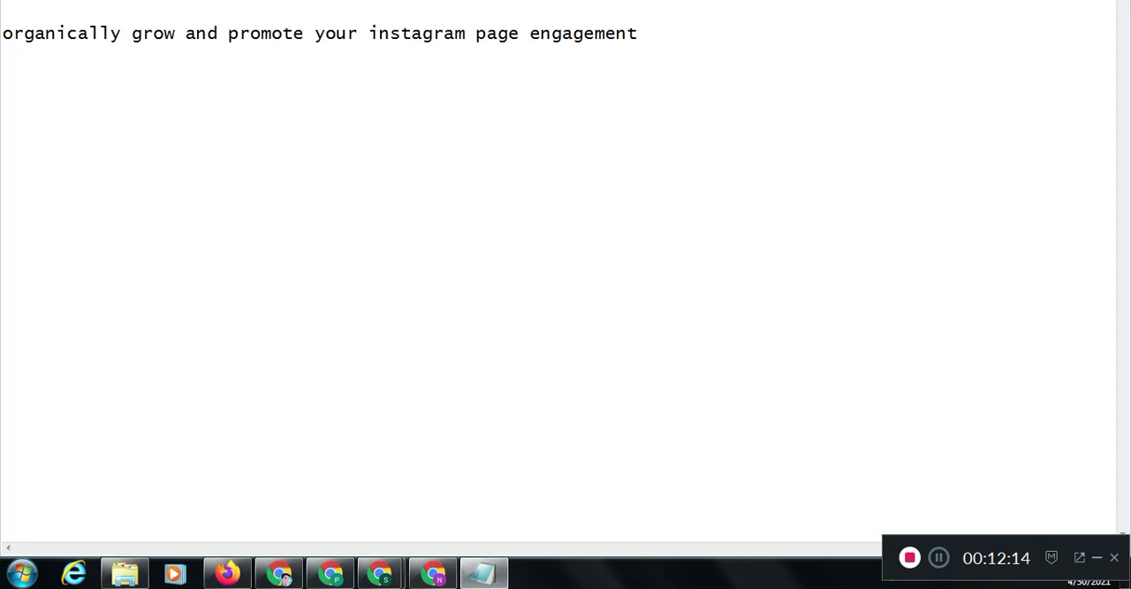
pyautogui.write('https://www.fiverr.com/users/sidhow_/manage_gigs/organically-grow-and-promote-your-instagram-page-engagement/edit?wizard=1')
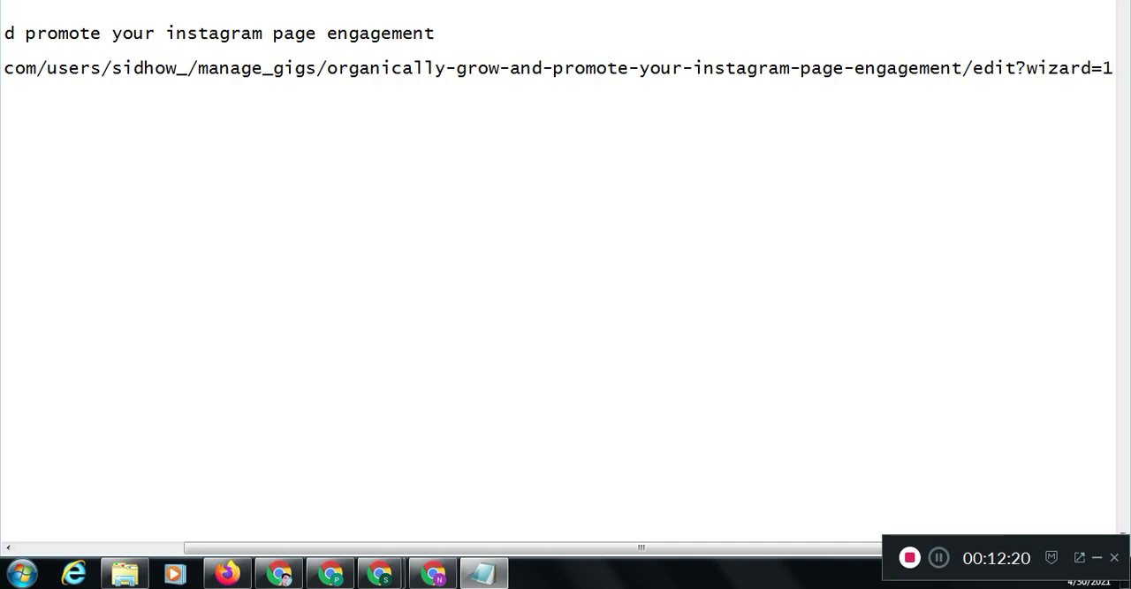
# Undo the pasted web address in the notes and return to the gig's Scope & Pricing page
pyautogui.click(69, 33)
pyautogui.click(58, 68)
pyautogui.hotkey('ctrl', 'z')
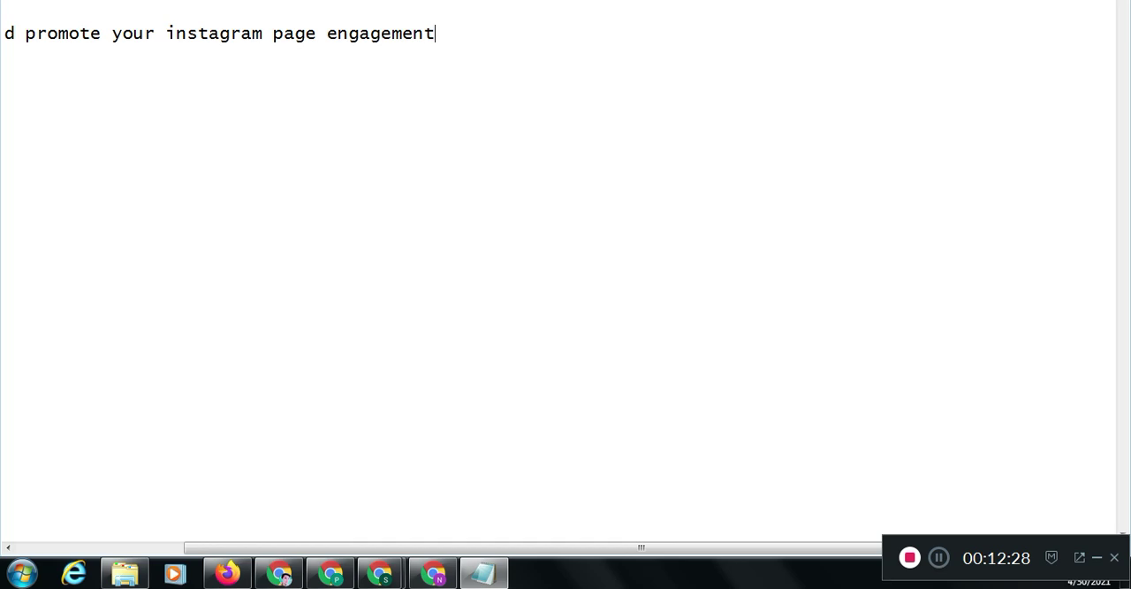
pyautogui.click(484, 573)
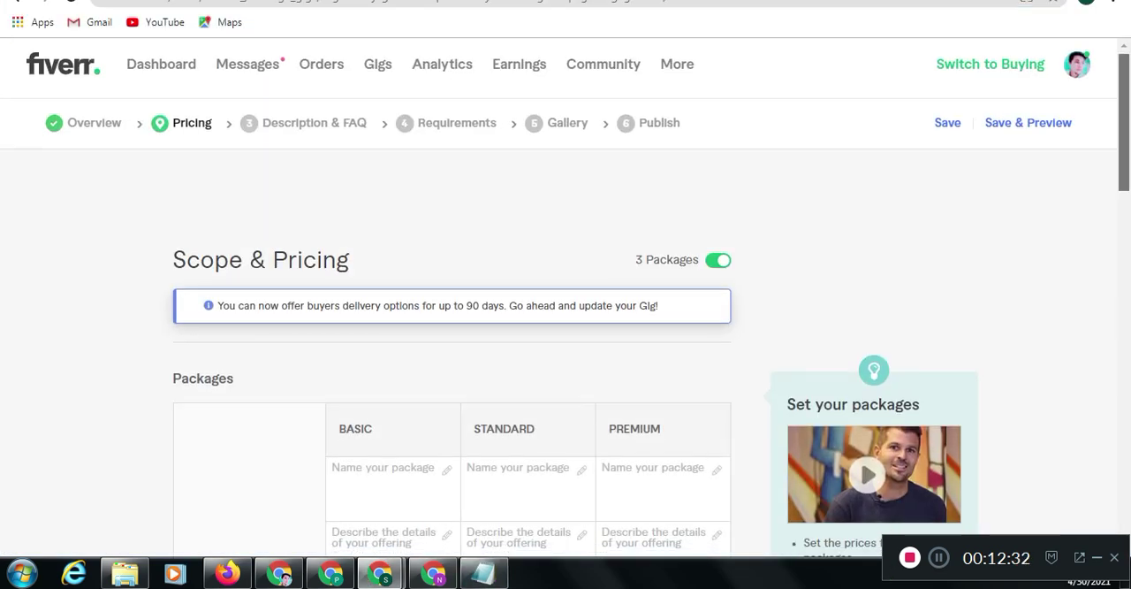
# Switch to the search results for "organically grow and promote your instagram page engagement" and look through the competing gigs
pyautogui.scroll(-2, 566, 300)
pyautogui.scroll(-1, 566, 301)
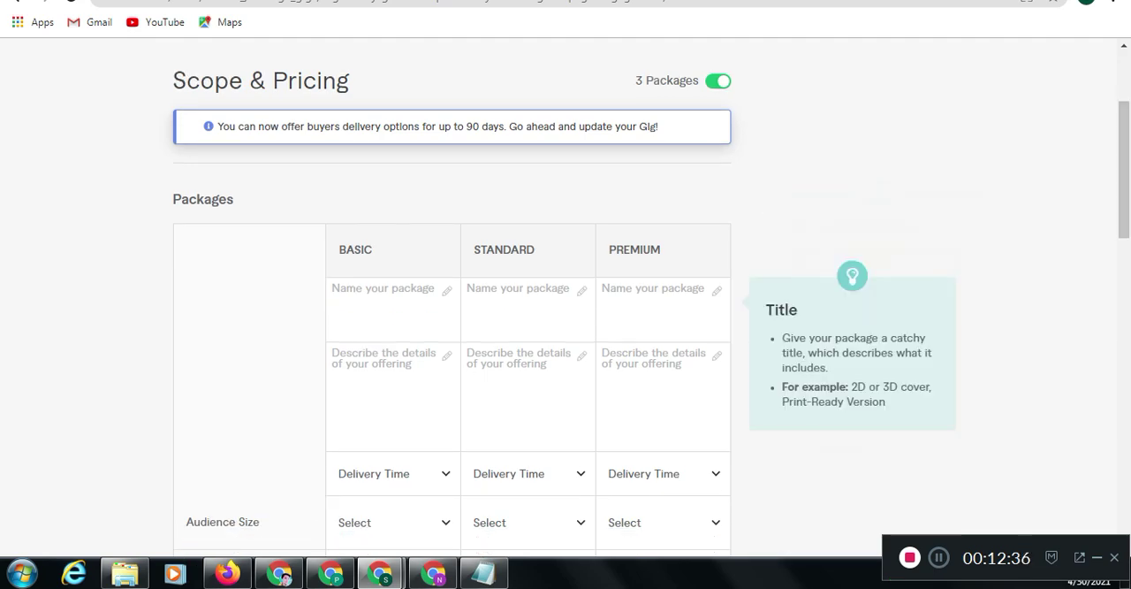
pyautogui.moveTo(380, 574)
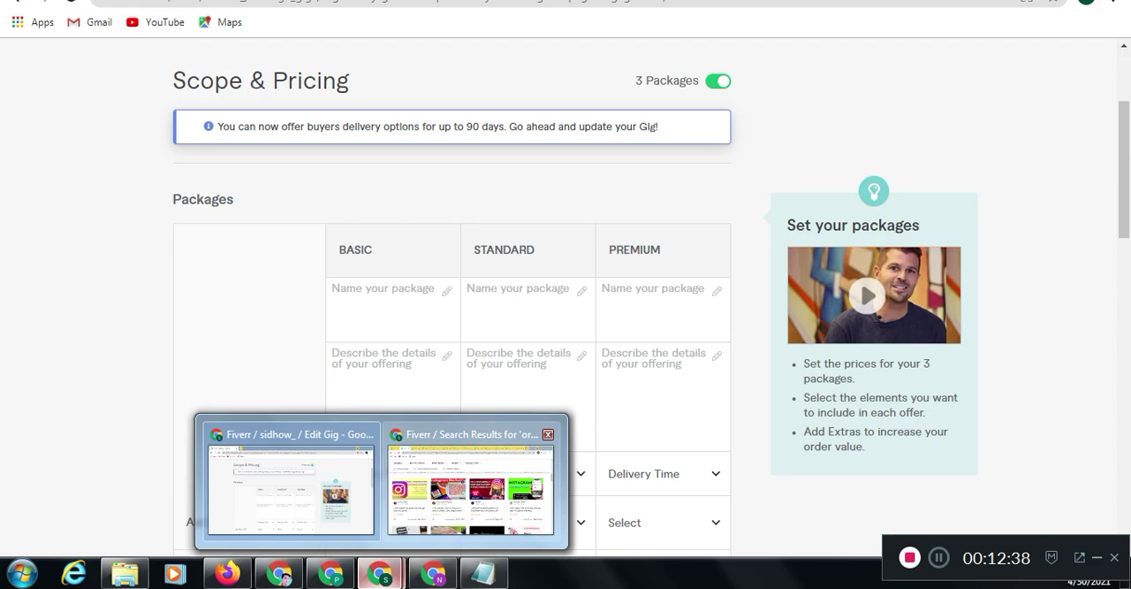
pyautogui.click(471, 478)
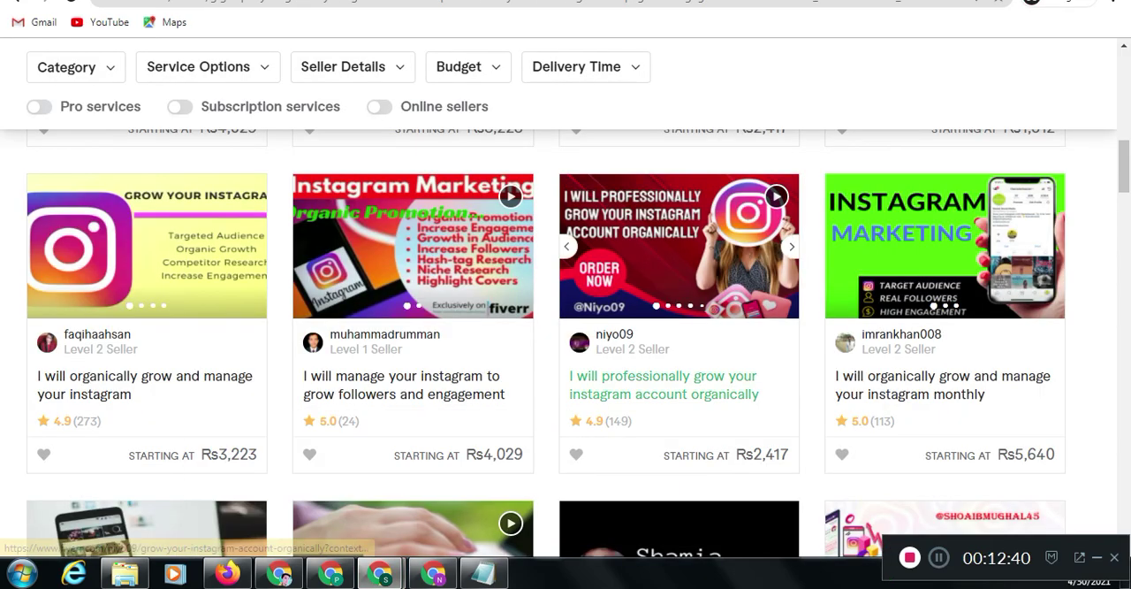
pyautogui.scroll(-1, 566, 345)
pyautogui.scroll(4, 566, 345)
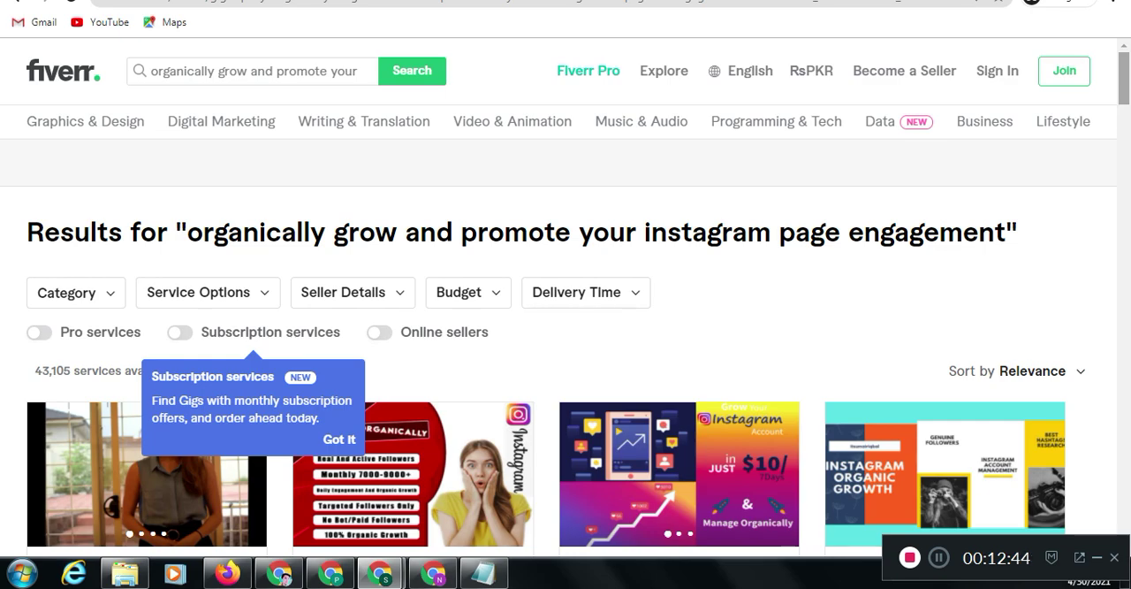
pyautogui.scroll(-1, 566, 344)
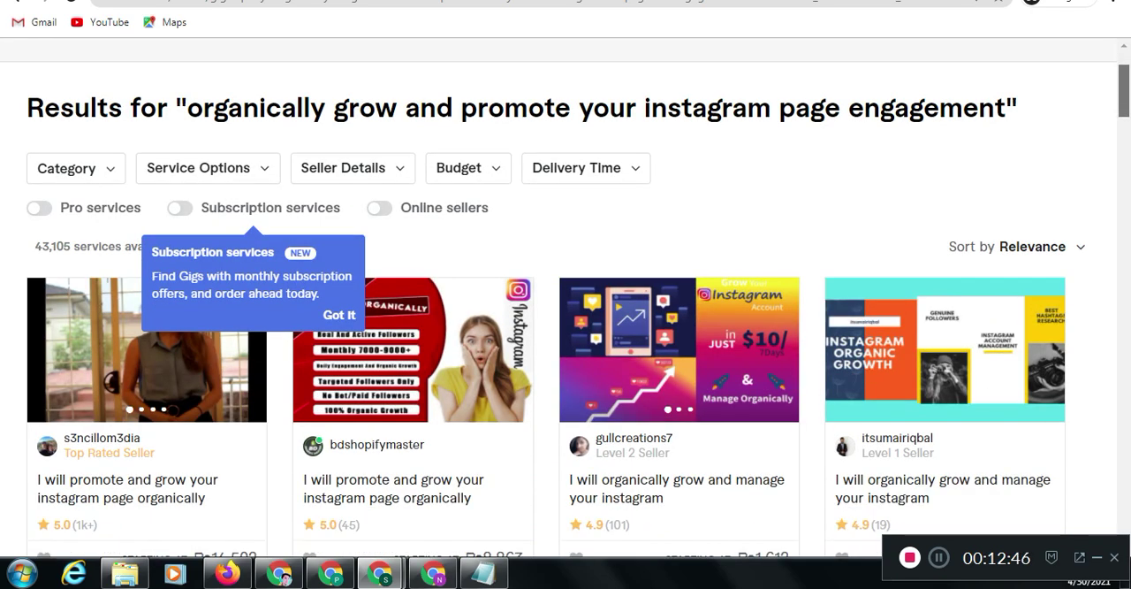
pyautogui.scroll(-2, 565, 344)
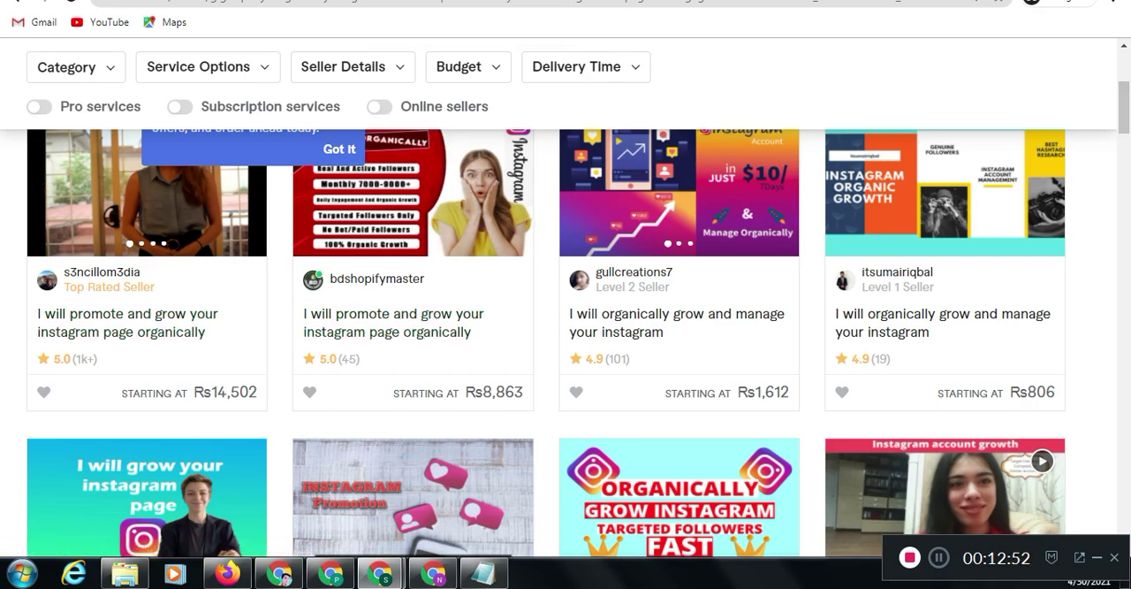
# Go through several competing Instagram growth gigs and examine the contents and prices of their Basic packages
pyautogui.click(413, 203)
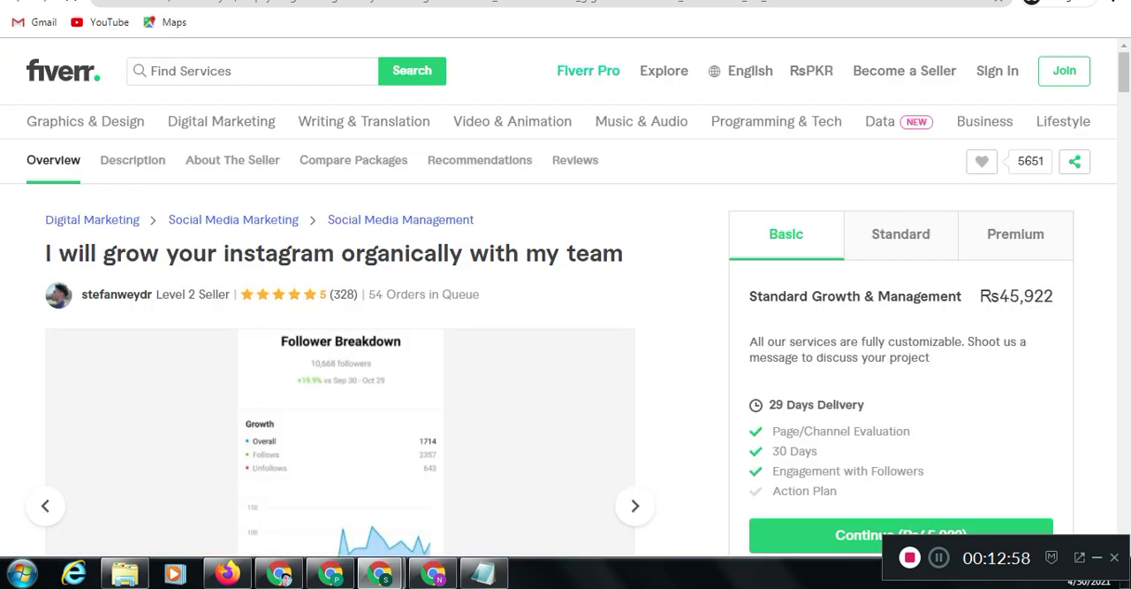
pyautogui.hotkey('ctrl', 'w')
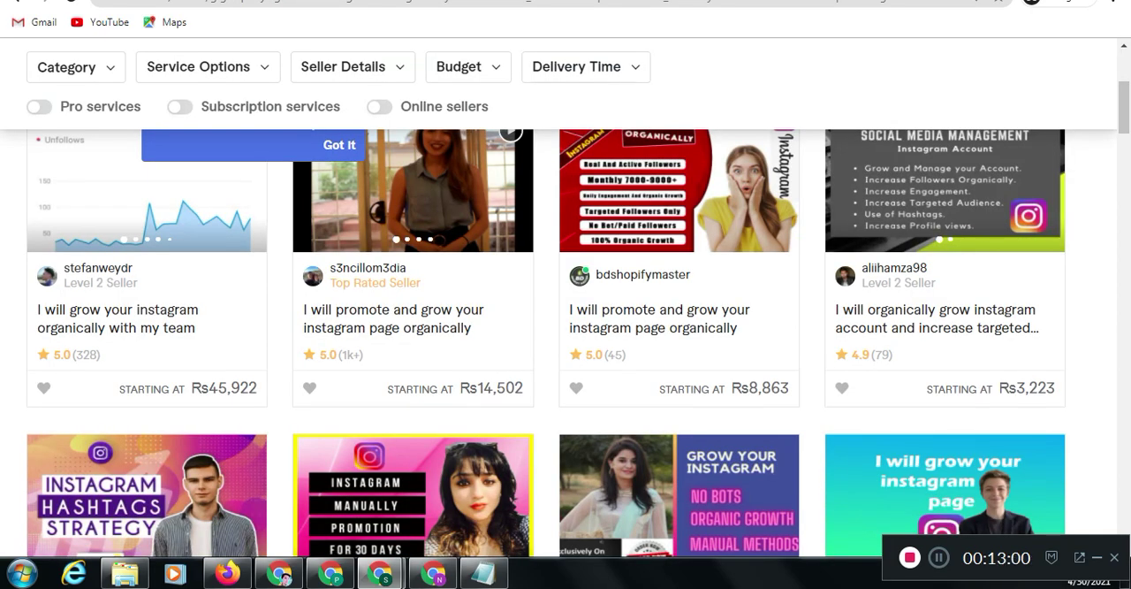
pyautogui.click(467, 1)
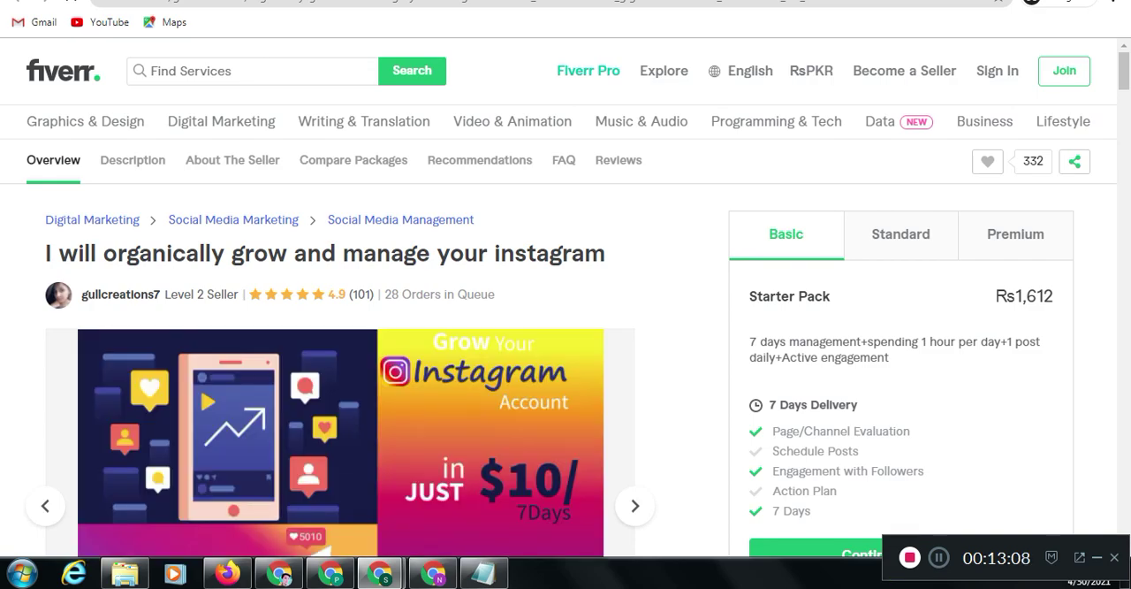
pyautogui.hotkey('ctrl', 'Tab')
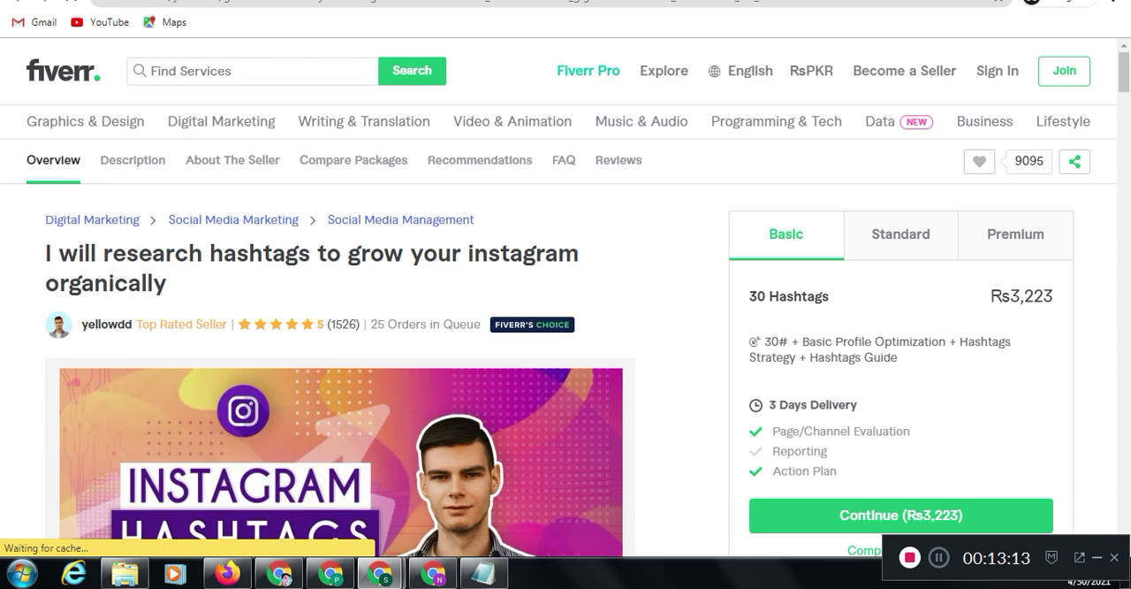
pyautogui.hotkey('ctrl', 'Tab')
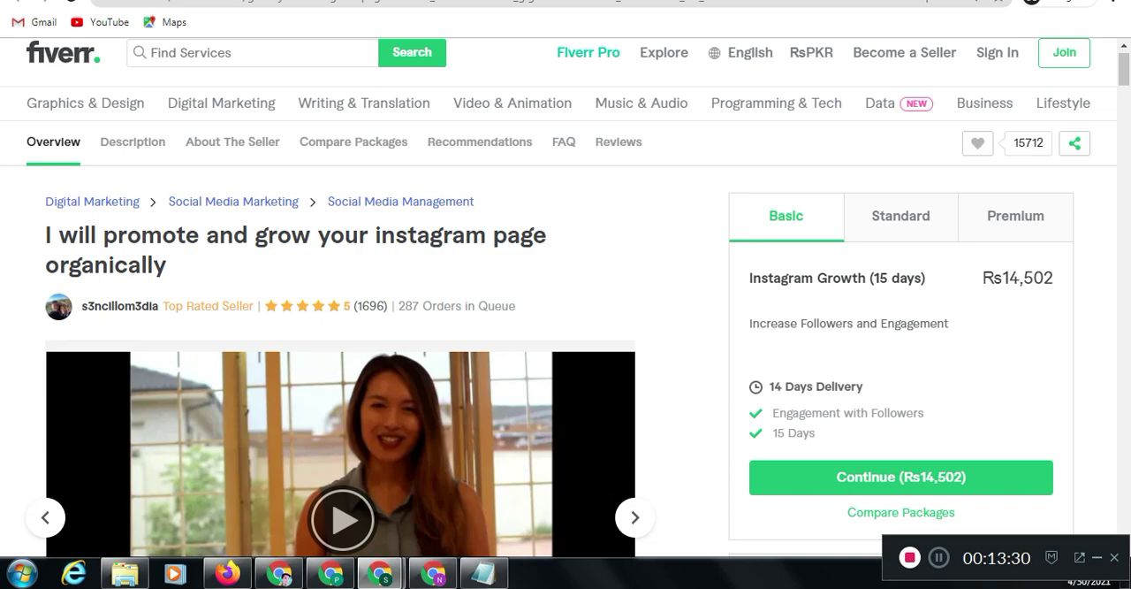
# Examine the Basic, Standard and Premium packages of the "promote and grow your instagram page organically" gig and return to the gig pricing form
pyautogui.moveTo(927, 279); pyautogui.dragTo(754, 279)
pyautogui.click(754, 279)
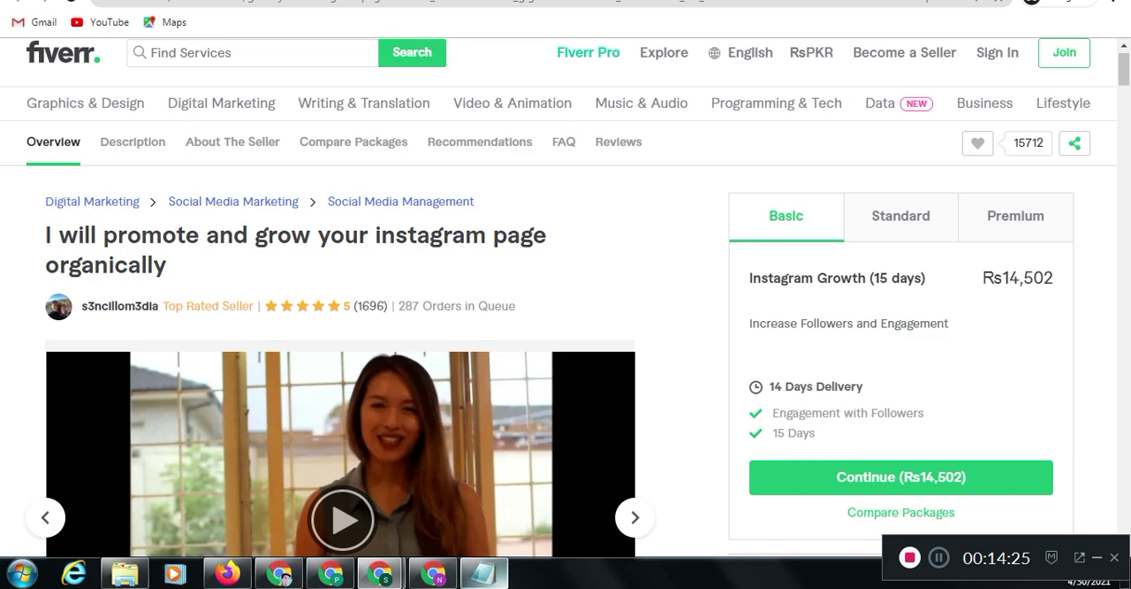
pyautogui.click(484, 574)
pyautogui.click(485, 574)
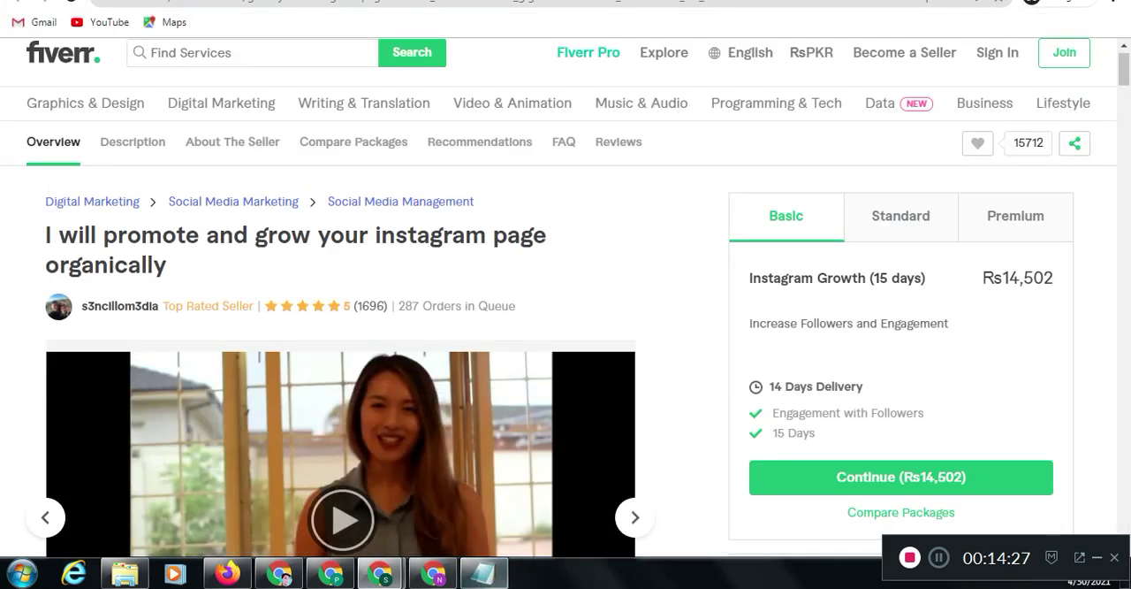
pyautogui.click(901, 216)
pyautogui.click(1015, 216)
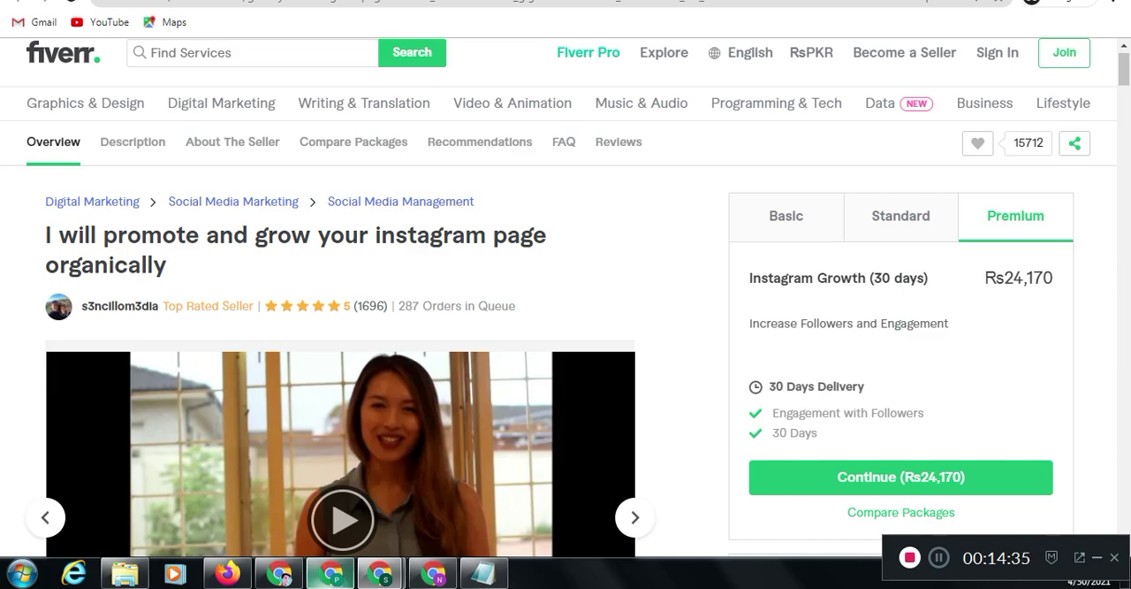
pyautogui.moveTo(380, 575)
pyautogui.click(292, 485)
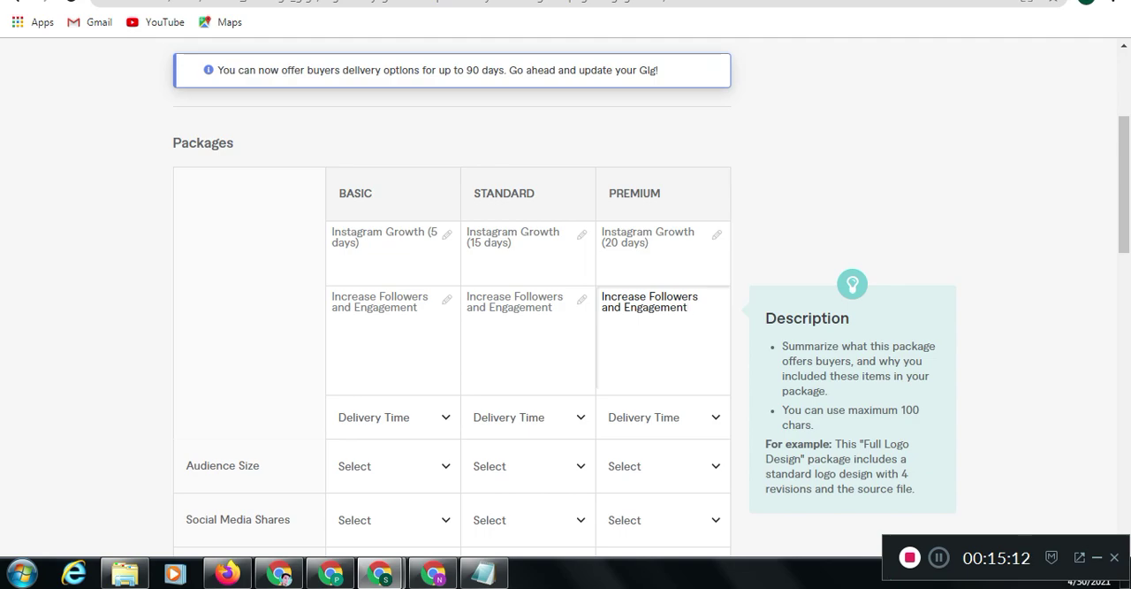
# Set the delivery time to 3 days for the Basic package, 7 days for Standard and 10 days for Premium
pyautogui.scroll(-1, 566, 296)
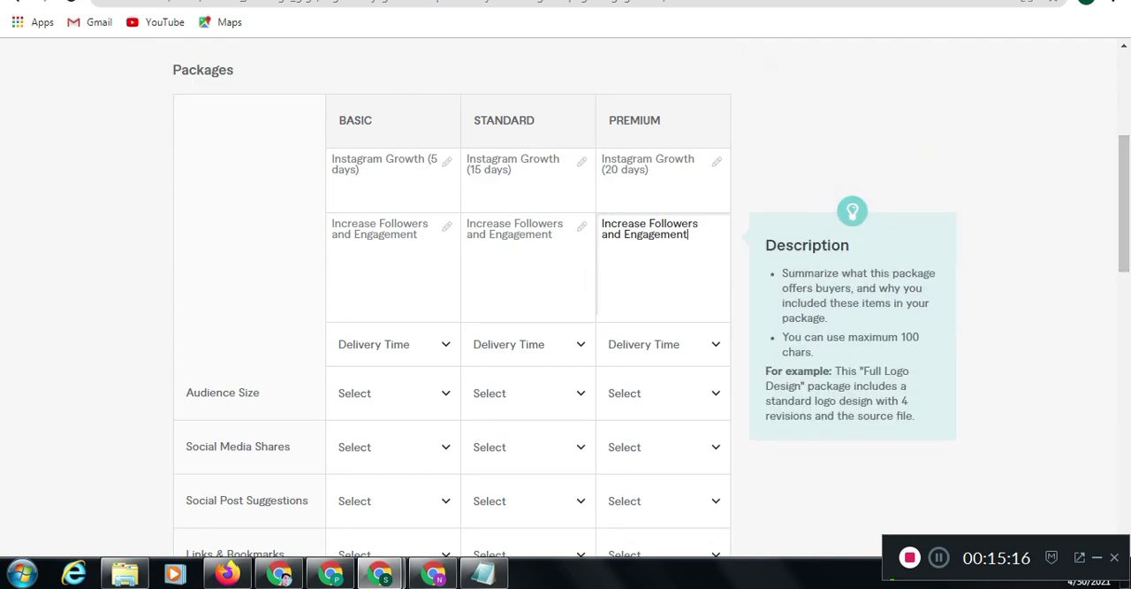
pyautogui.click(393, 344)
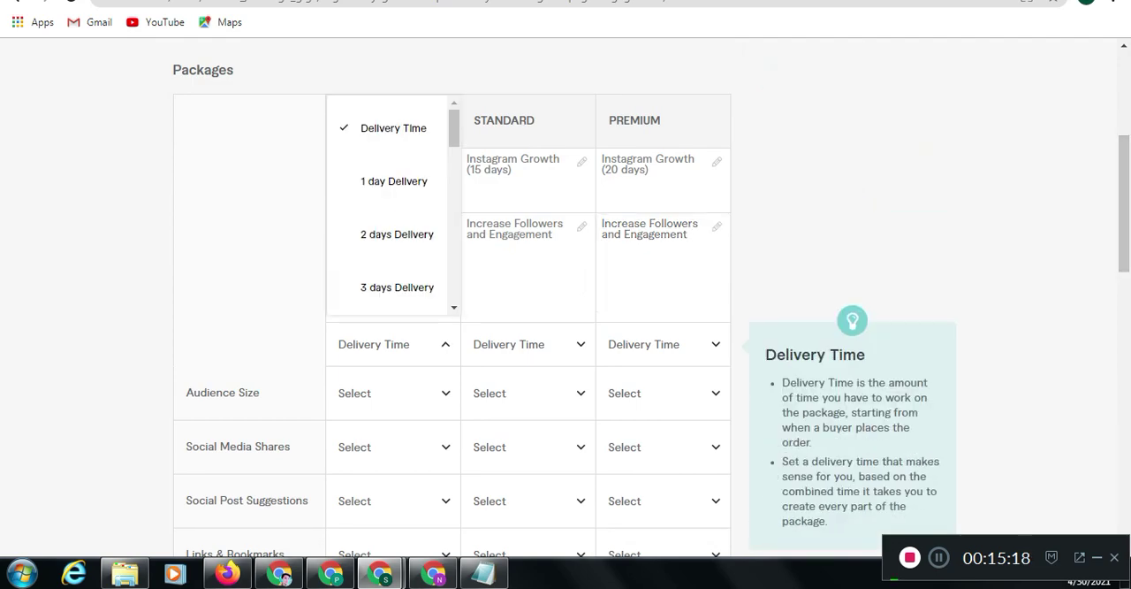
pyautogui.click(397, 287)
pyautogui.click(522, 344)
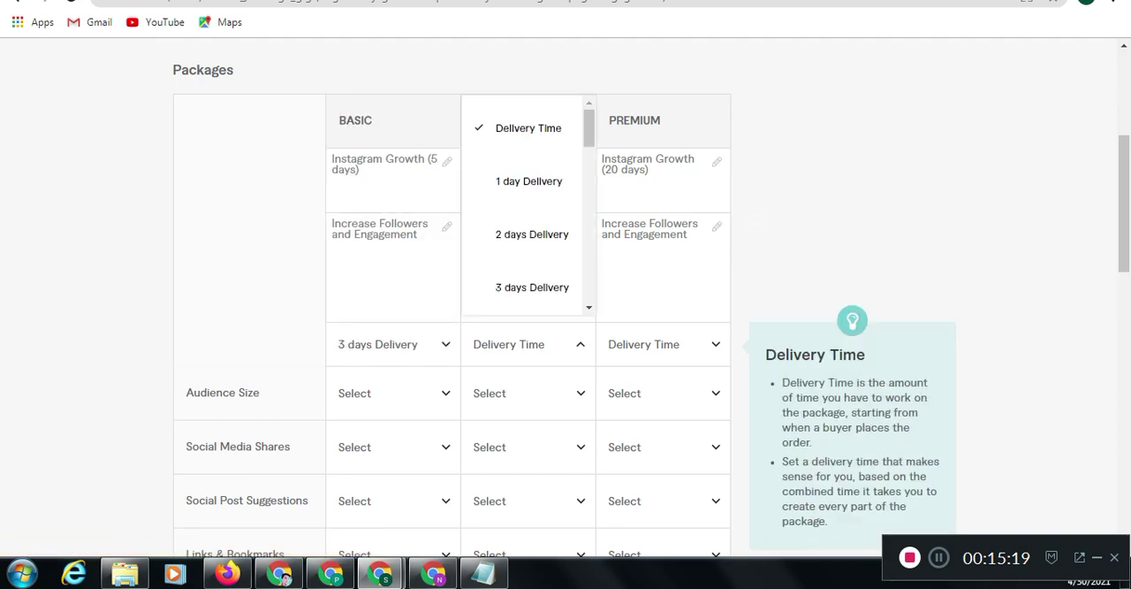
pyautogui.scroll(-3, 528, 203)
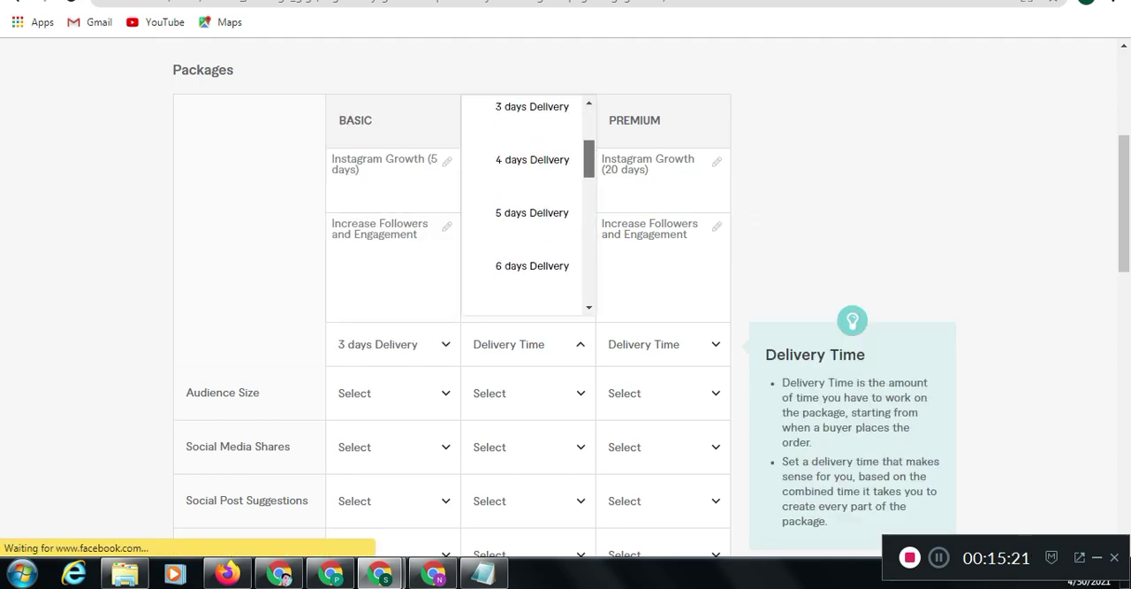
pyautogui.click(532, 274)
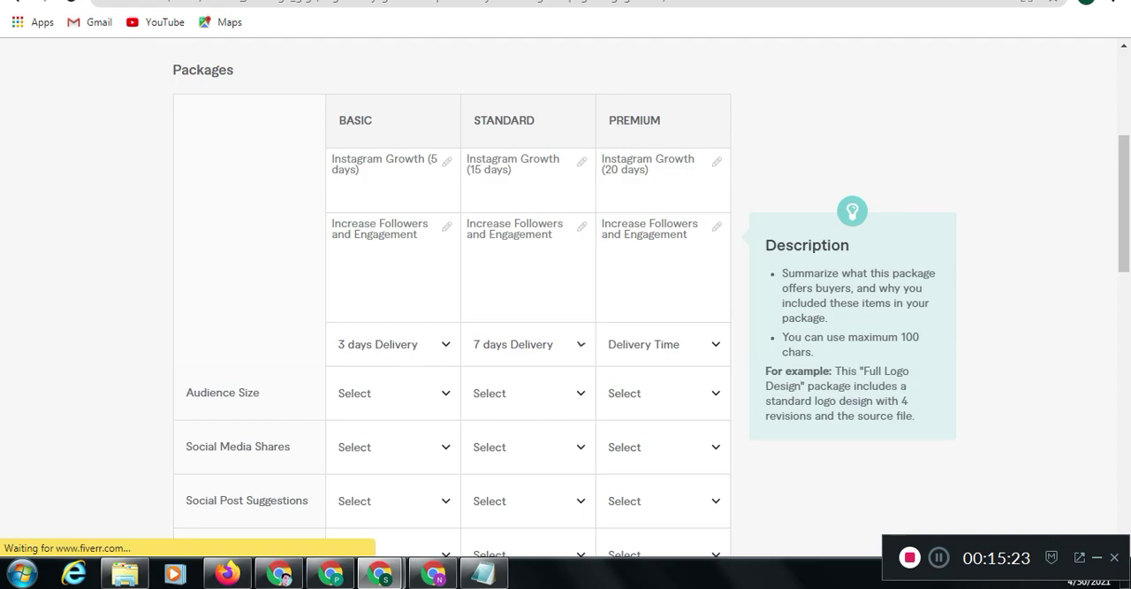
pyautogui.click(661, 344)
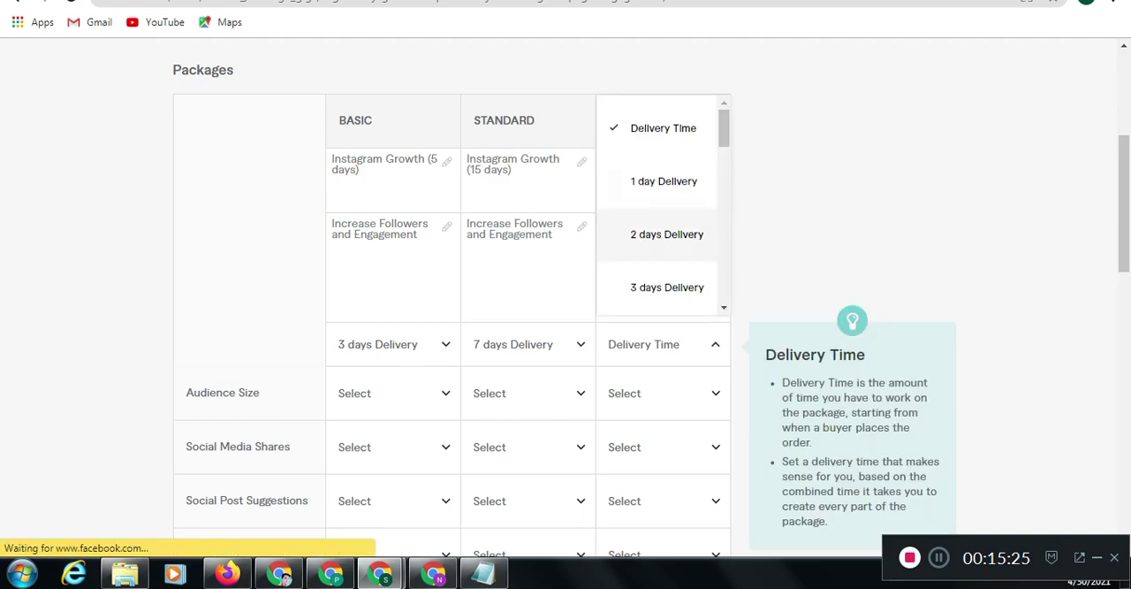
pyautogui.scroll(-5, 663, 234)
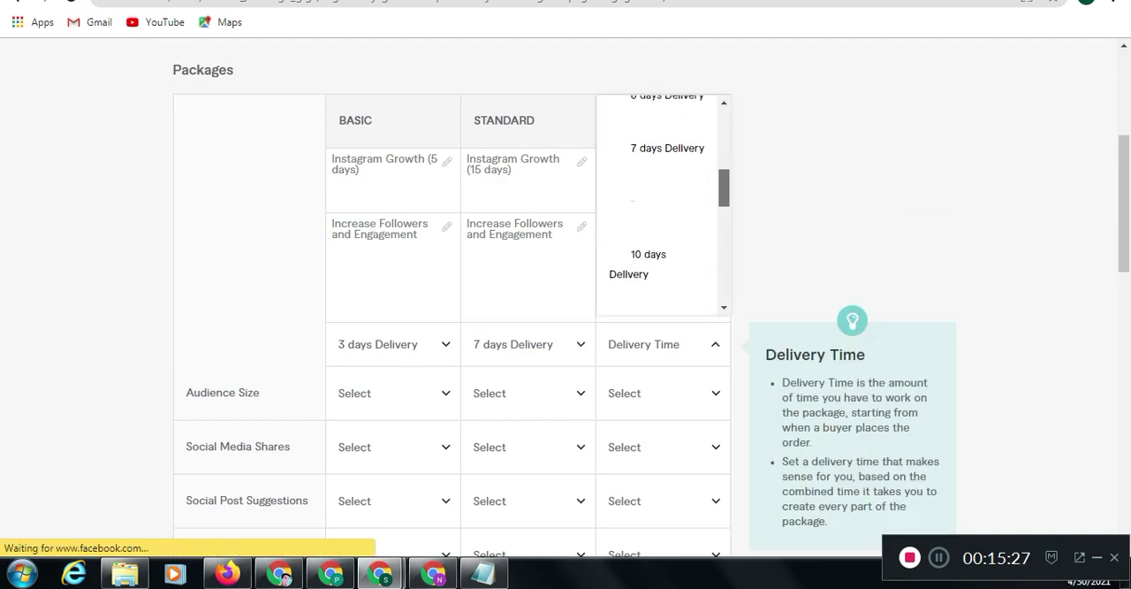
pyautogui.click(648, 259)
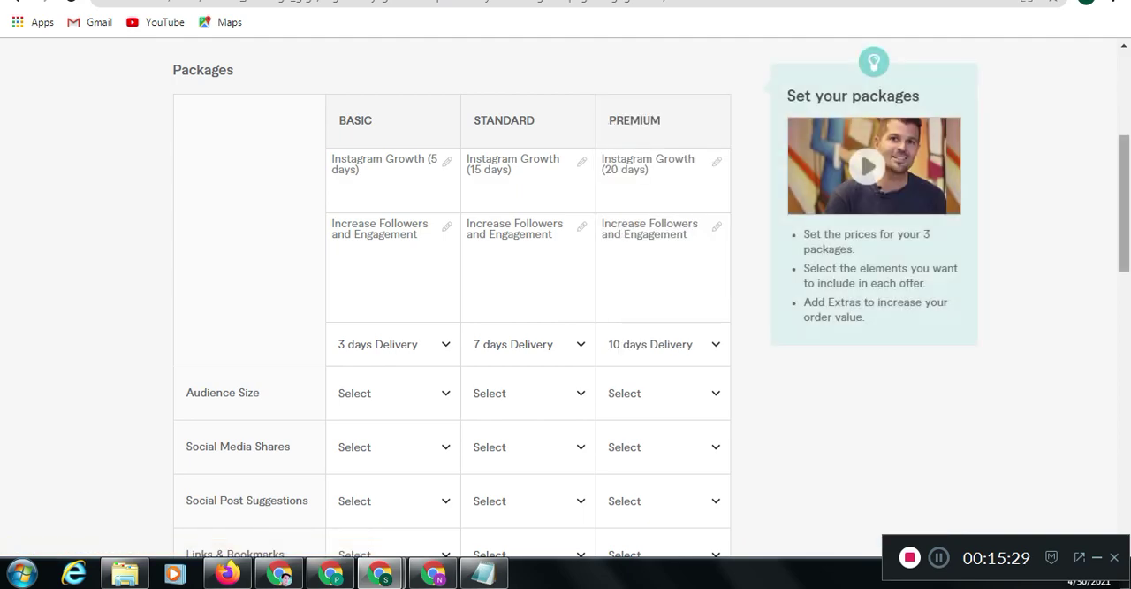
pyautogui.scroll(-3, 565, 301)
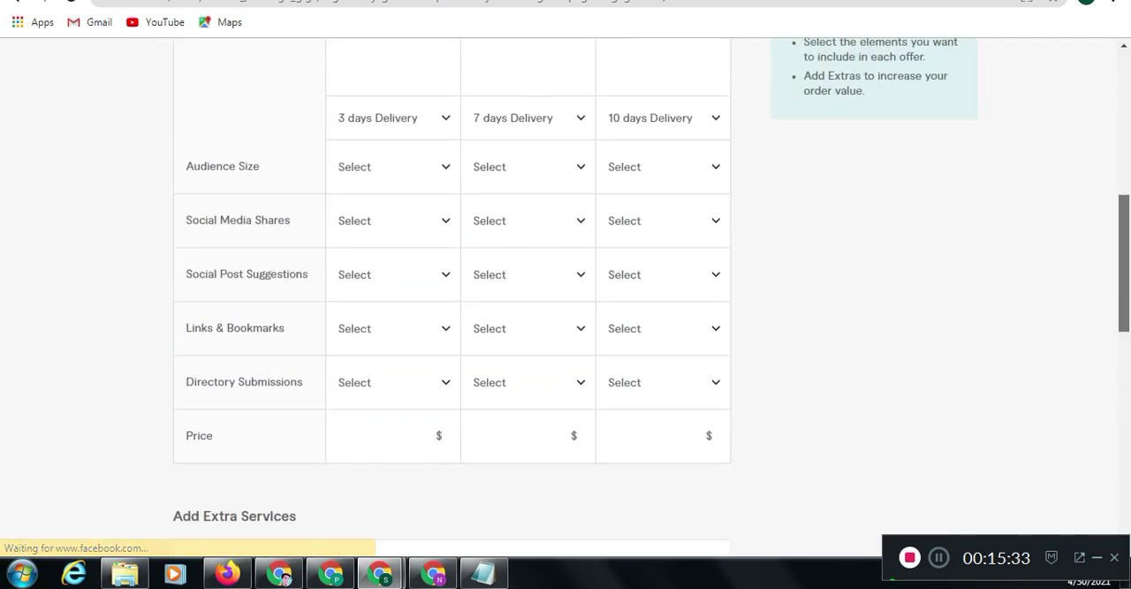
pyautogui.scroll(3, 565, 301)
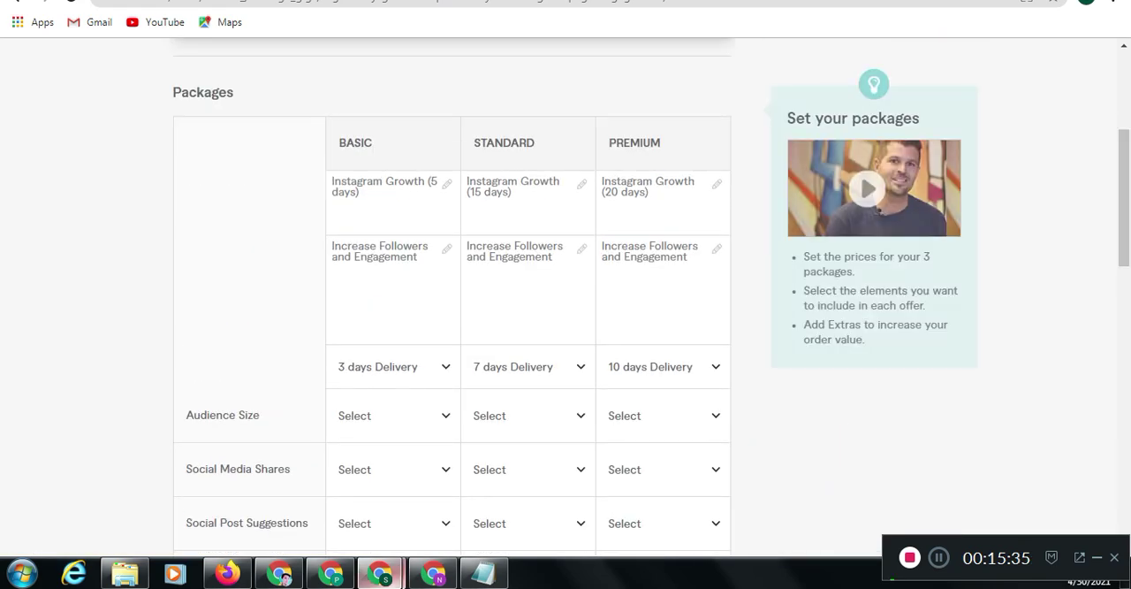
# Examine the Standard and Premium packages of the "promote and grow your instagram page organically" gig and return to the gig pricing form
pyautogui.moveTo(381, 573)
pyautogui.click(470, 487)
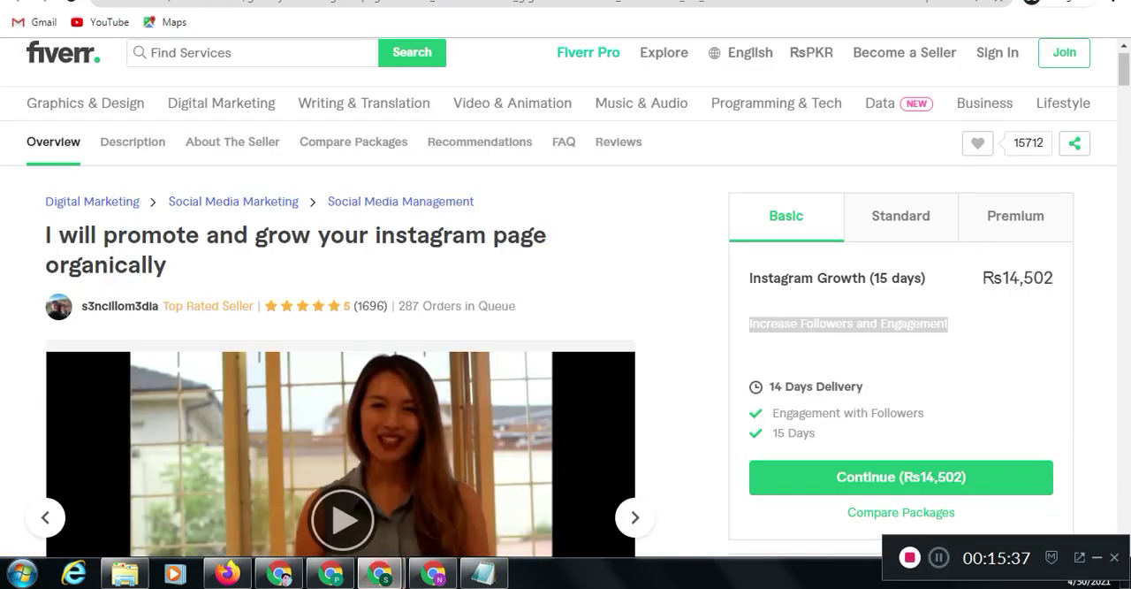
pyautogui.click(901, 217)
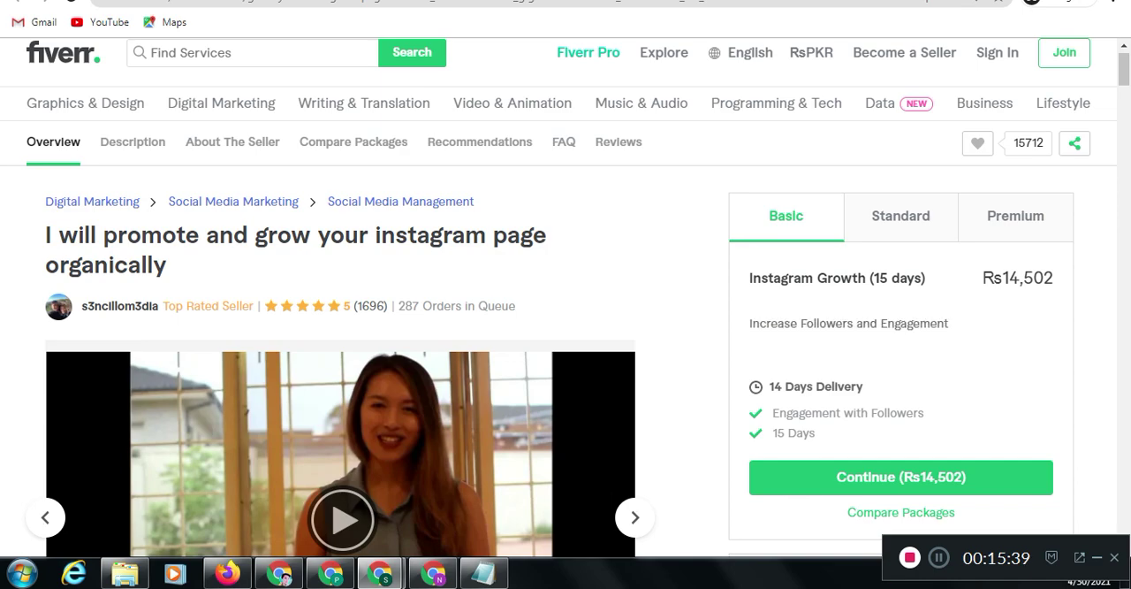
pyautogui.click(1015, 216)
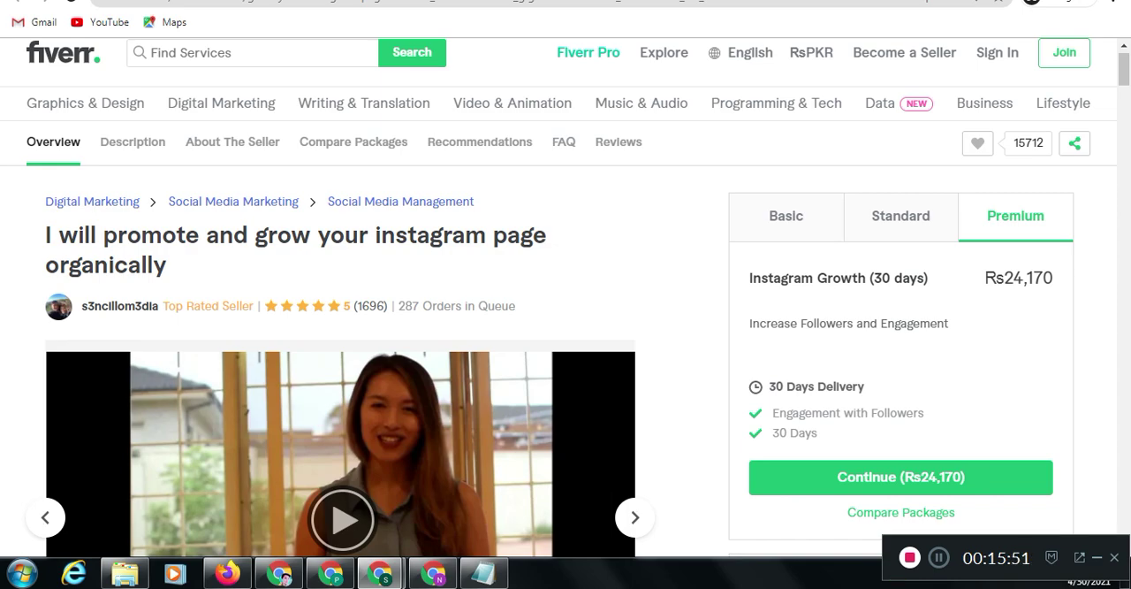
pyautogui.moveTo(380, 575)
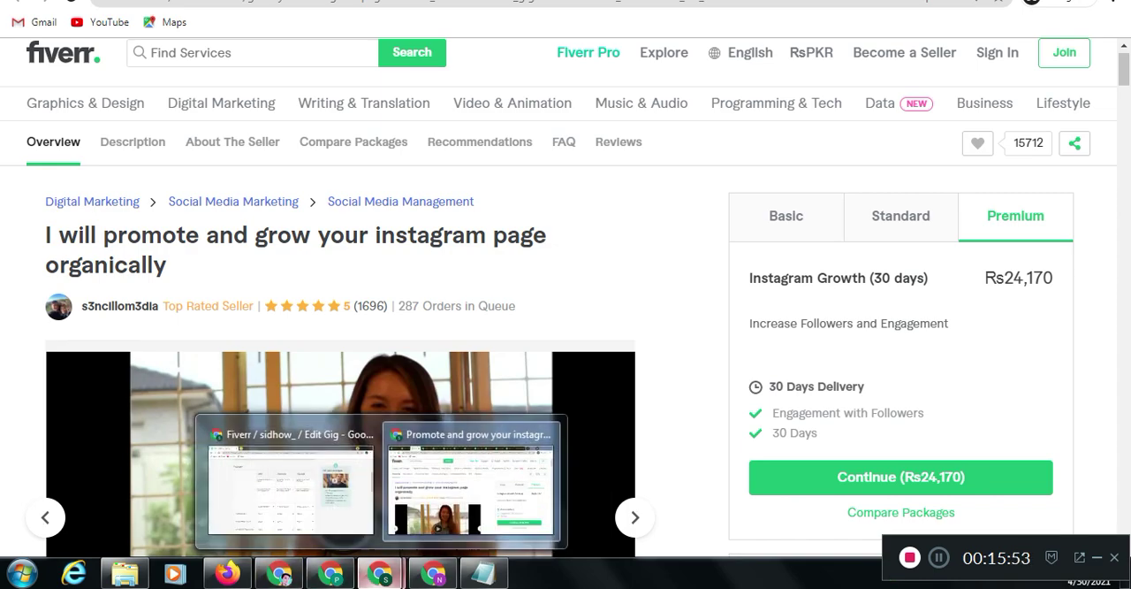
pyautogui.click(292, 486)
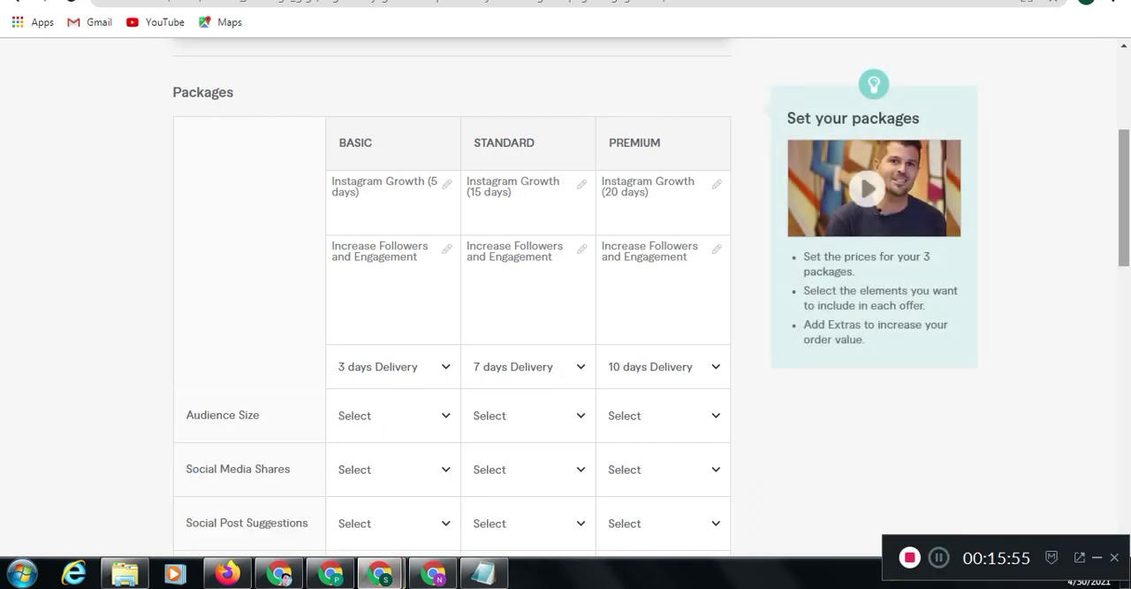
# Set the package prices to $10 for Basic, $15 for Standard and $30 for Premium
pyautogui.scroll(-4, 398, 371)
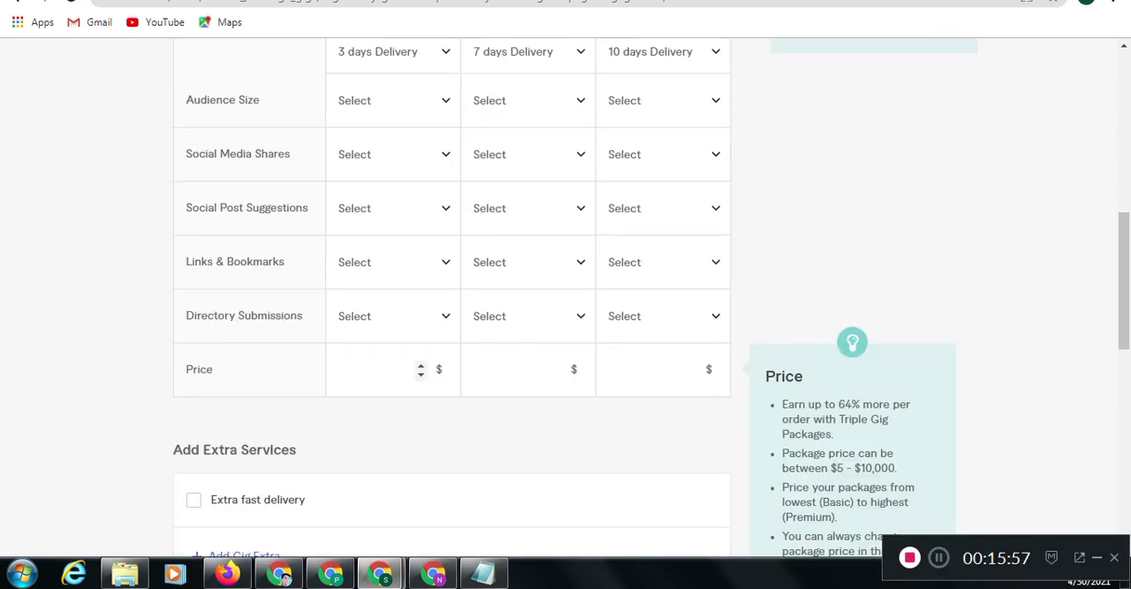
pyautogui.click(380, 369)
pyautogui.write('10')
pyautogui.click(530, 370)
pyautogui.write('5')
pyautogui.press('BackSpace')
pyautogui.write('15')
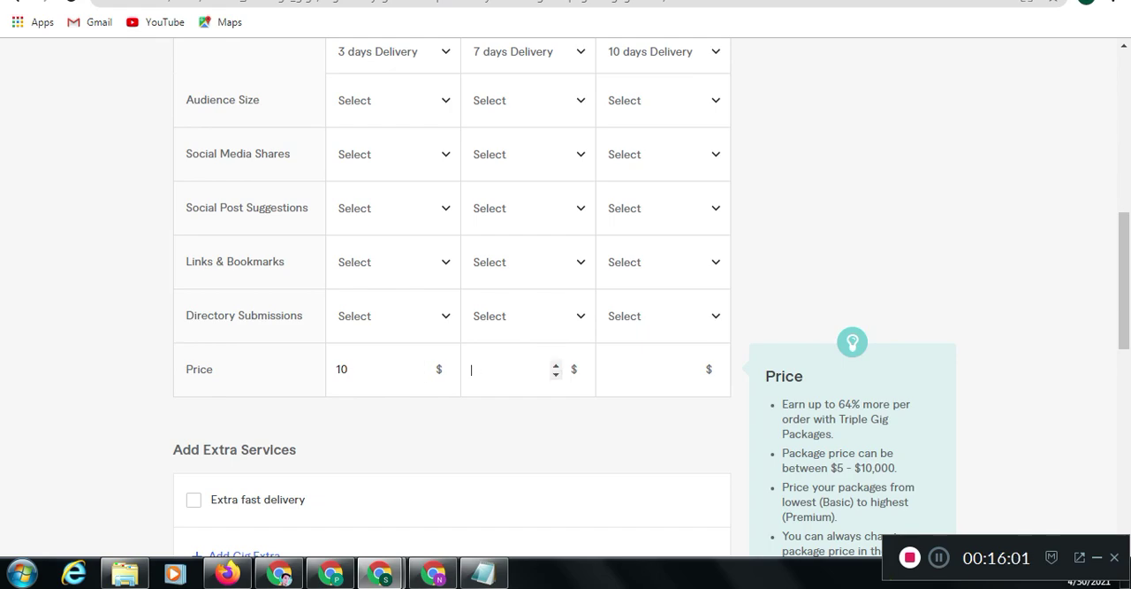
pyautogui.click(646, 370)
pyautogui.write('30')
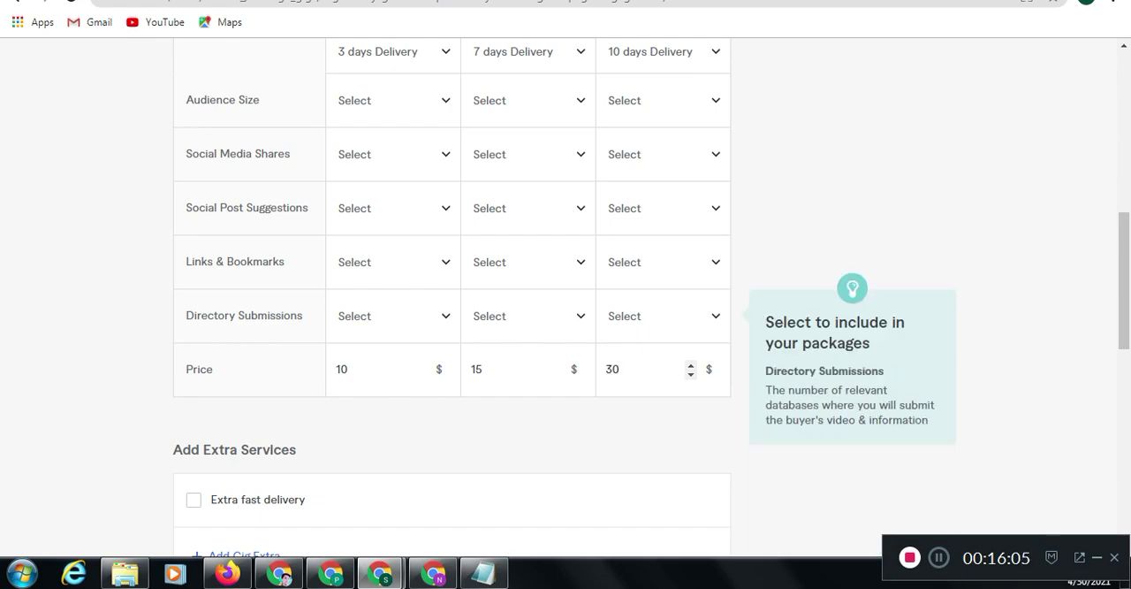
# Review the package table and extra services, then save the pricing and continue to the Description & FAQ stage
pyautogui.moveTo(1124, 279); pyautogui.dragTo(1125, 172)
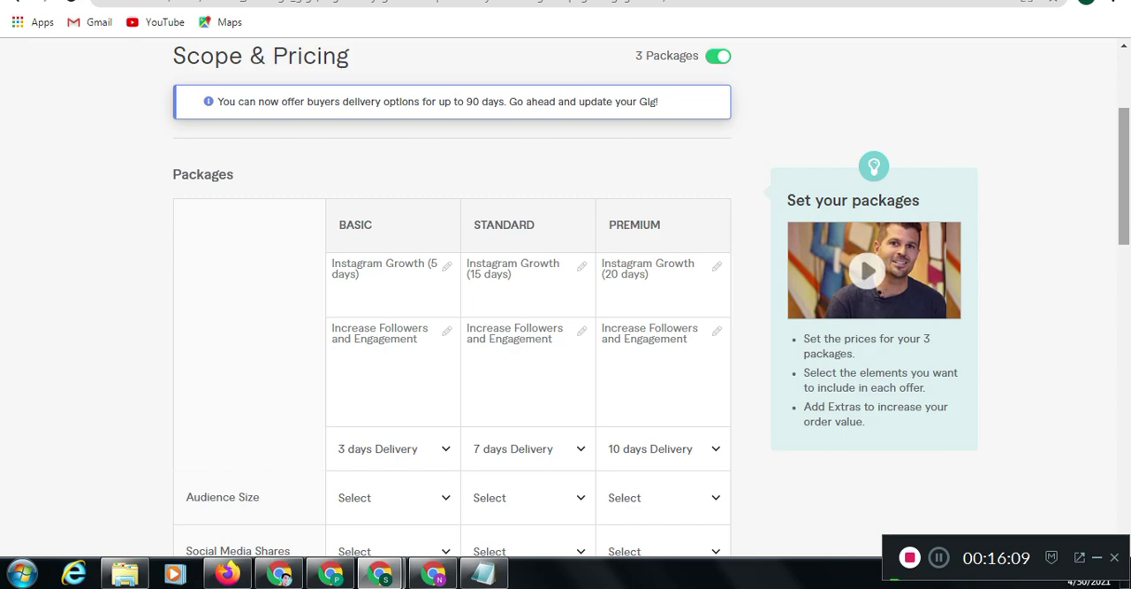
pyautogui.moveTo(1125, 177); pyautogui.dragTo(1124, 342)
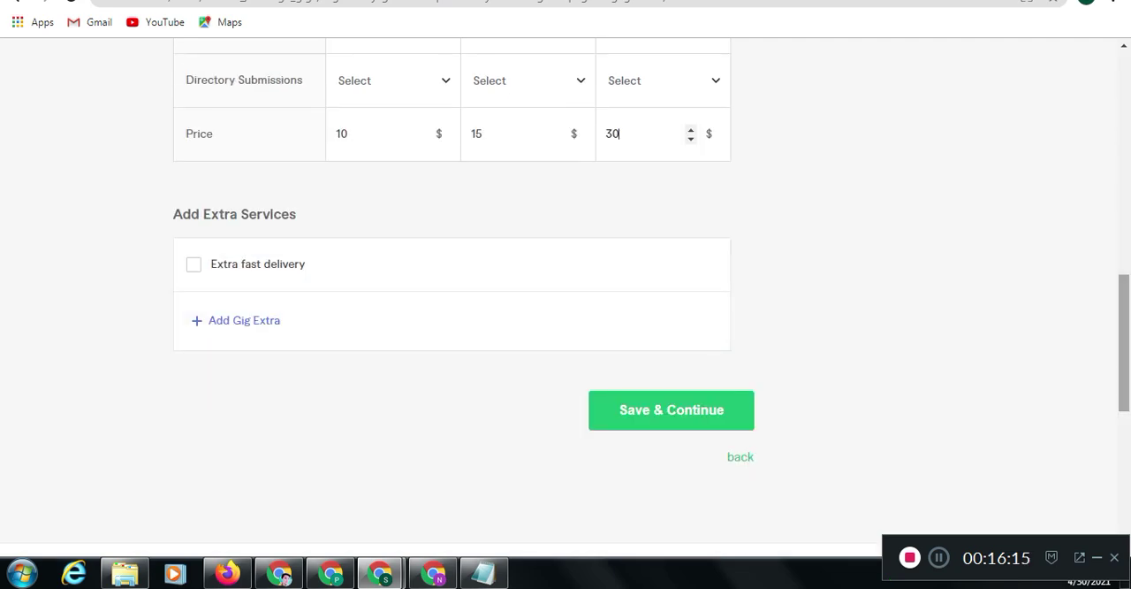
pyautogui.moveTo(1125, 342); pyautogui.dragTo(1124, 219)
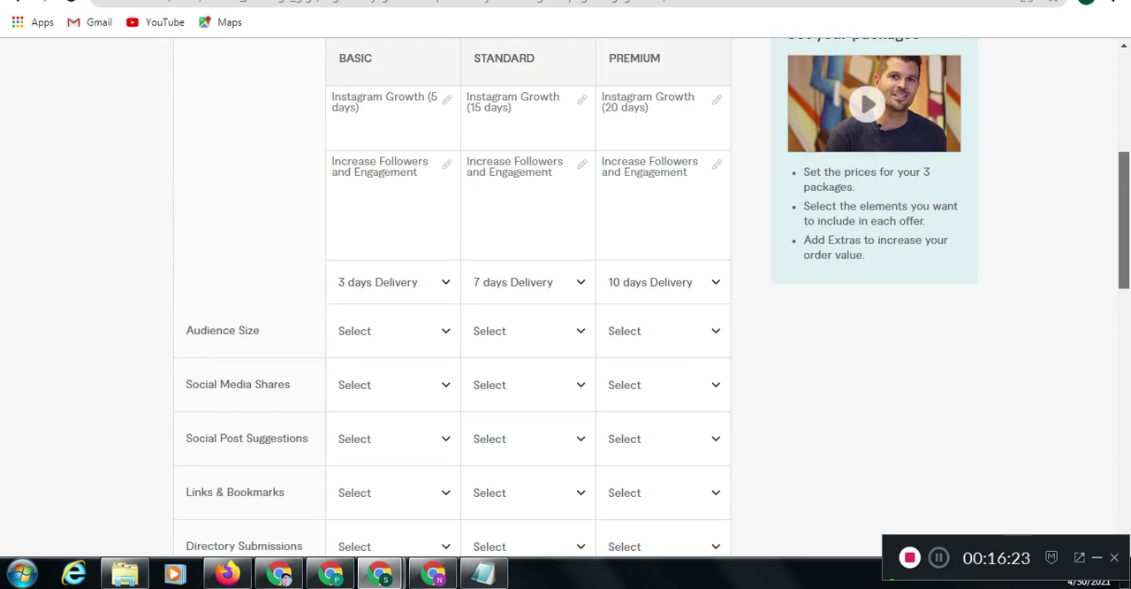
pyautogui.scroll(-5, 566, 301)
pyautogui.moveTo(1124, 323); pyautogui.dragTo(1125, 331)
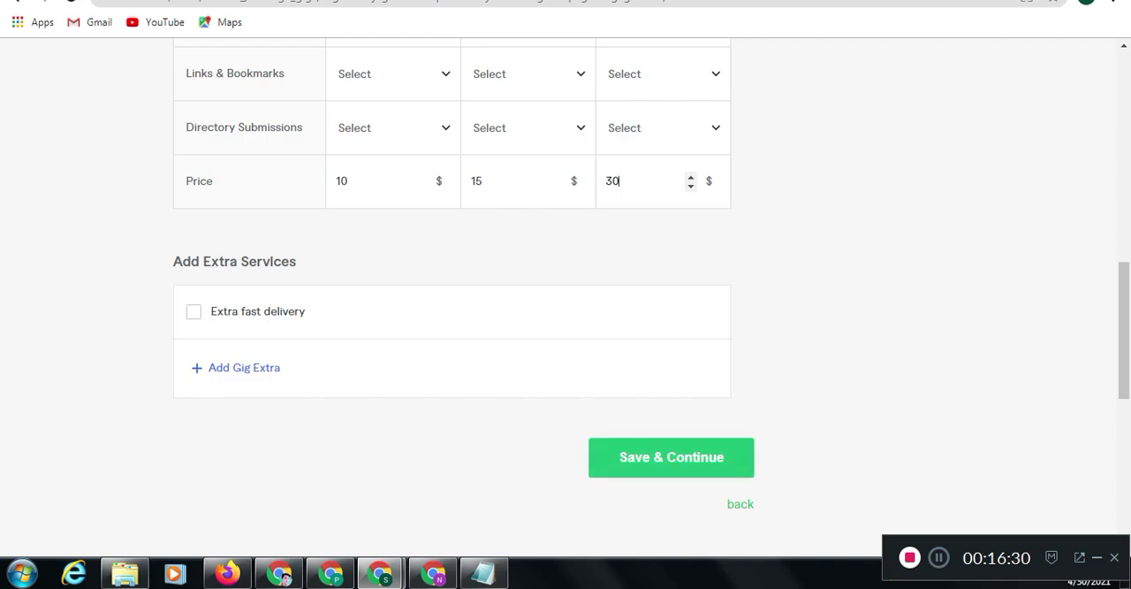
pyautogui.scroll(3, 453, 292)
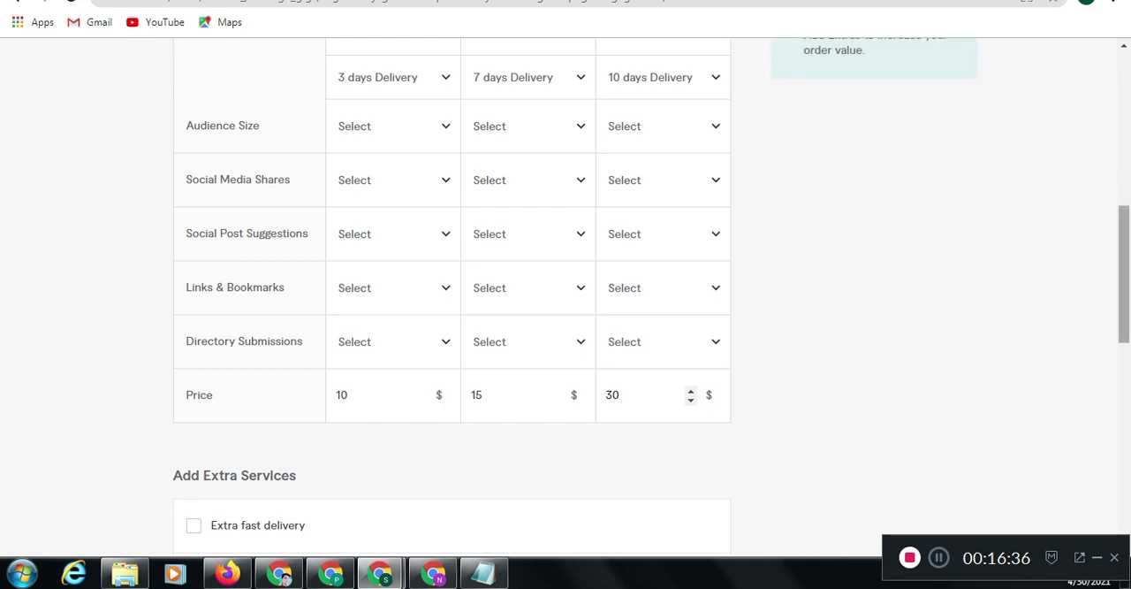
pyautogui.scroll(-3, 566, 300)
pyautogui.click(671, 391)
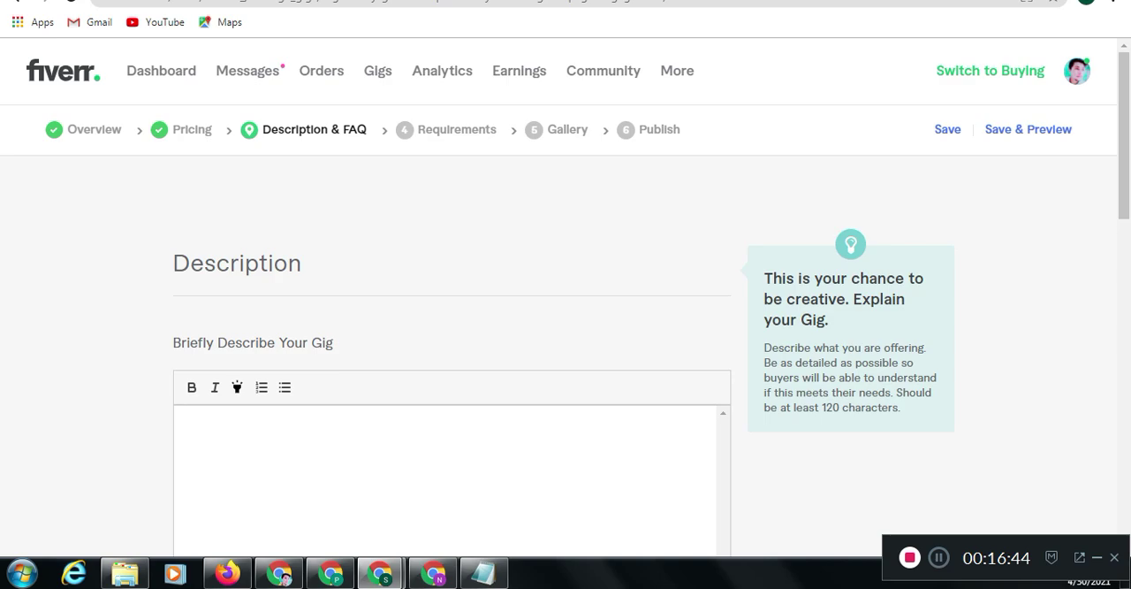
# Copy "organically grow and promote your instagram page engagement" from Notepad into the gig description and remove surplus blank lines around it
pyautogui.moveTo(1124, 135); pyautogui.dragTo(1124, 185)
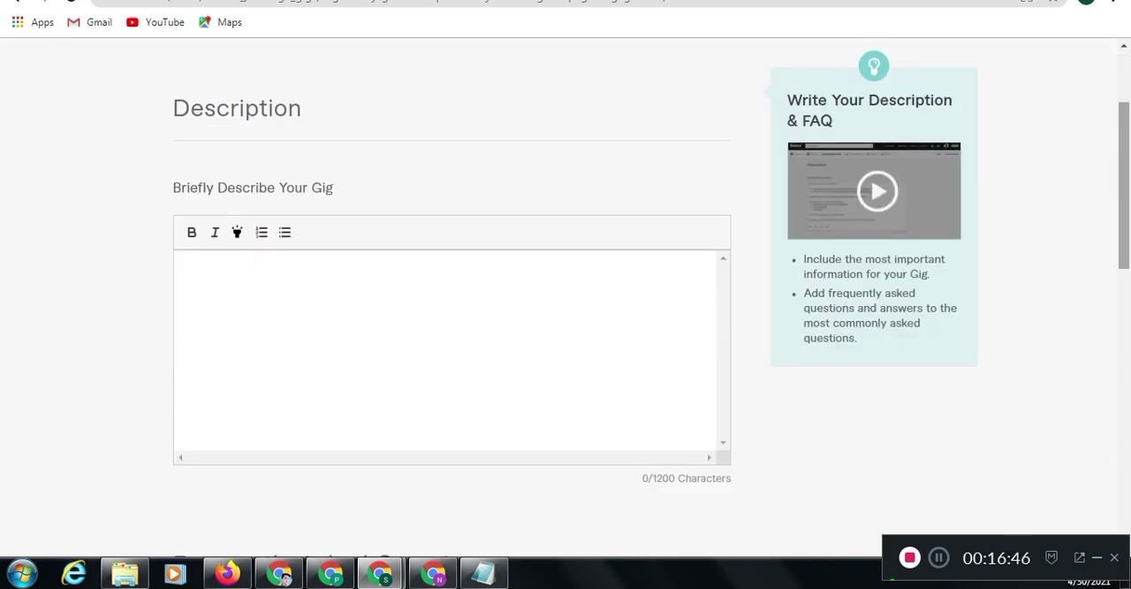
pyautogui.click(484, 573)
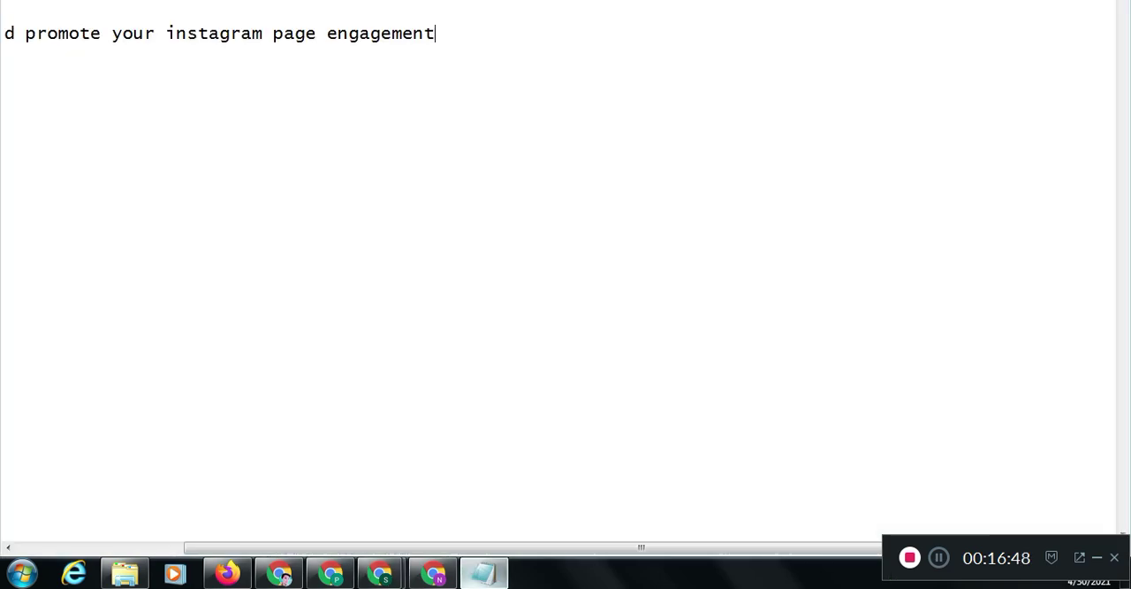
pyautogui.hotkey('ctrl', 'a')
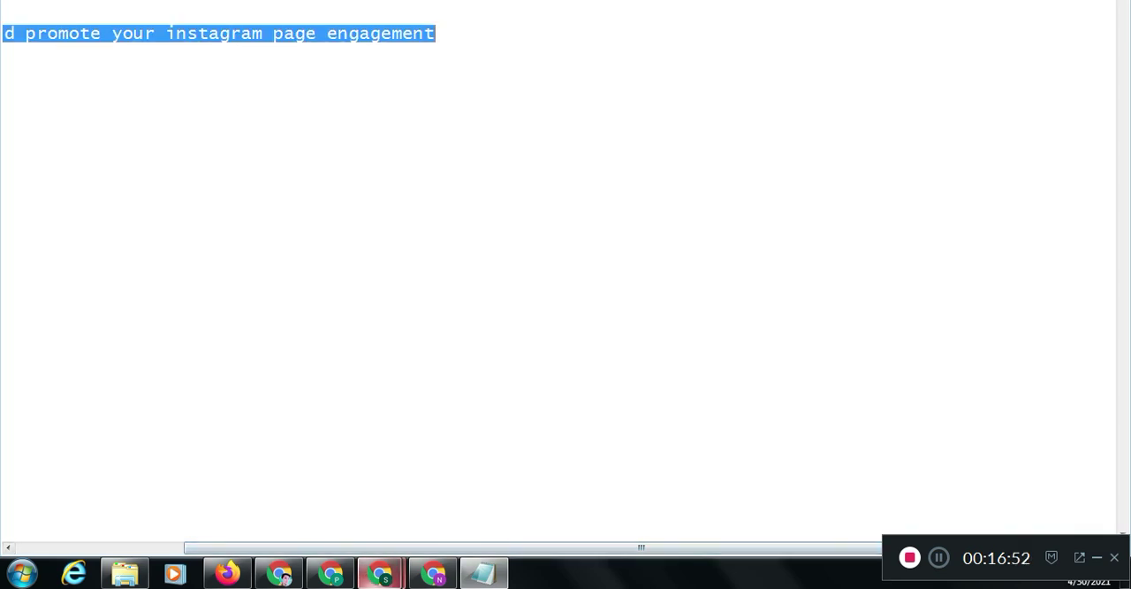
pyautogui.moveTo(380, 573)
pyautogui.click(291, 488)
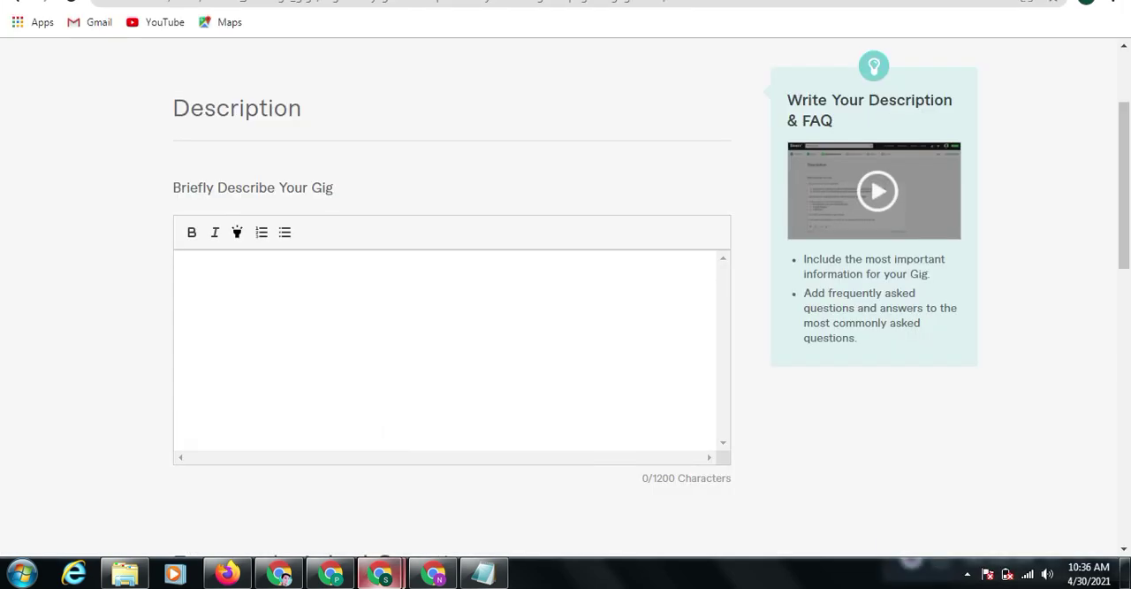
pyautogui.write('organically grow and promote your instagram page engagement')
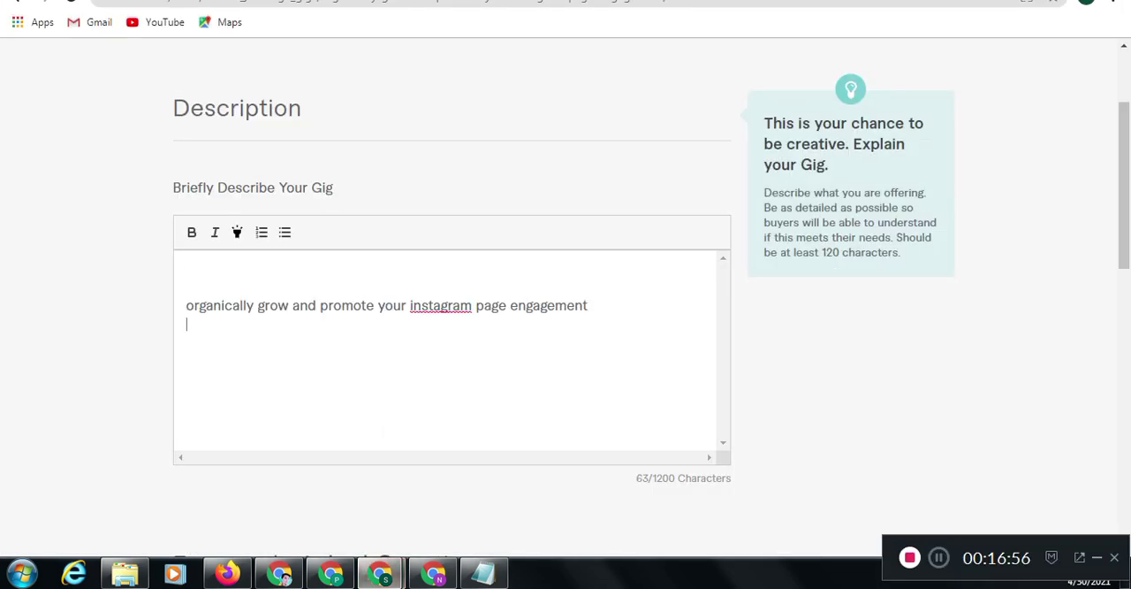
pyautogui.press('BackSpace')
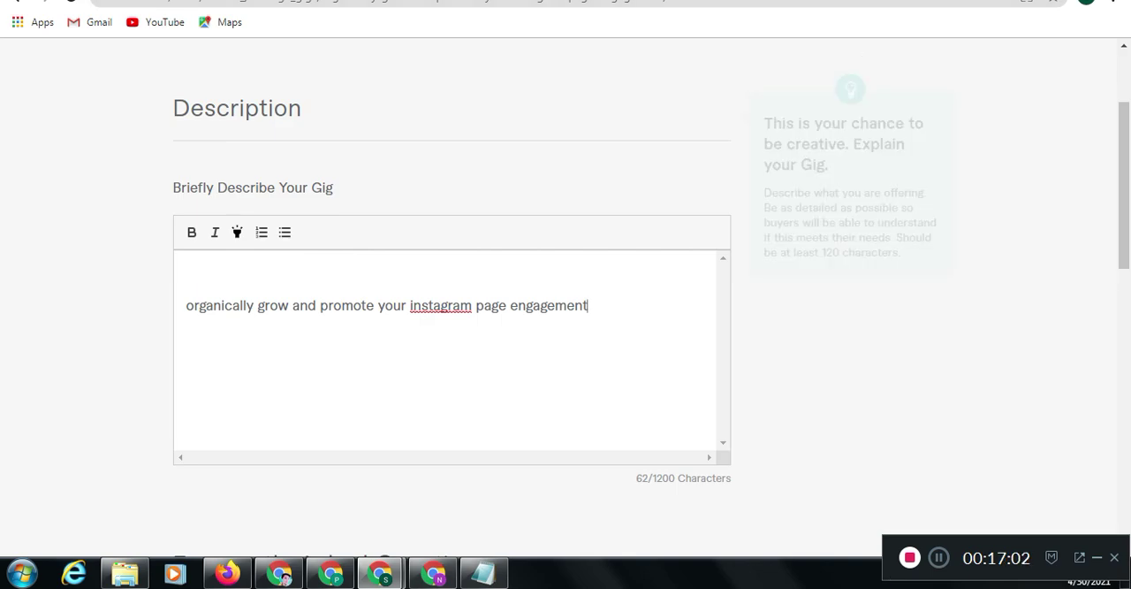
pyautogui.click(187, 306)
pyautogui.press('BackSpace')
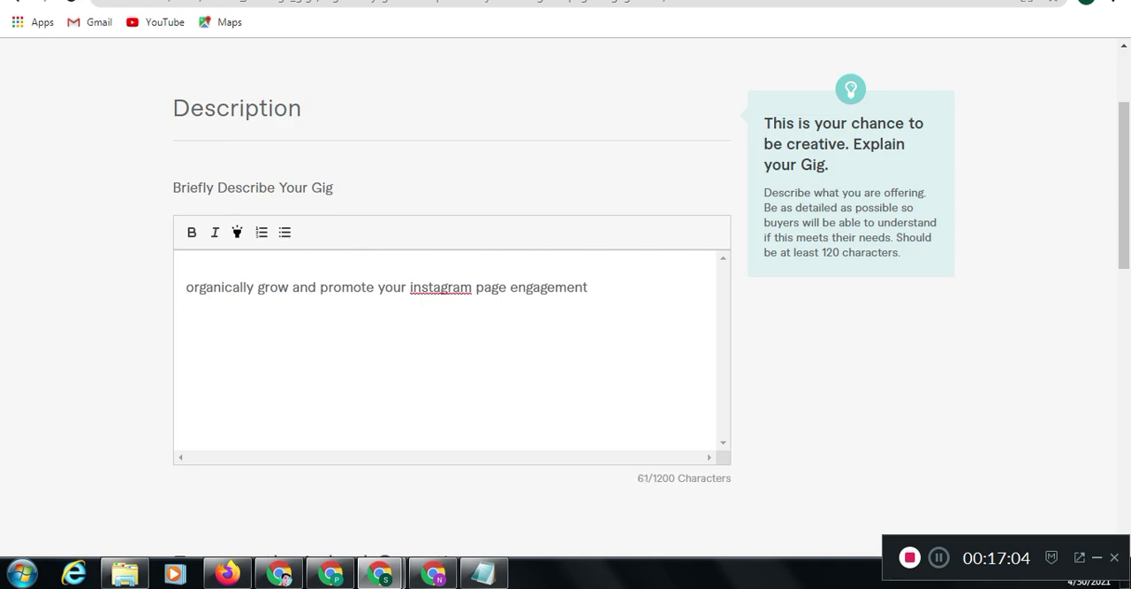
# Examine the About This Gig description of the competing "promote and grow your instagram page organically" gig and check the title noted in Notepad
pyautogui.click(429, 3)
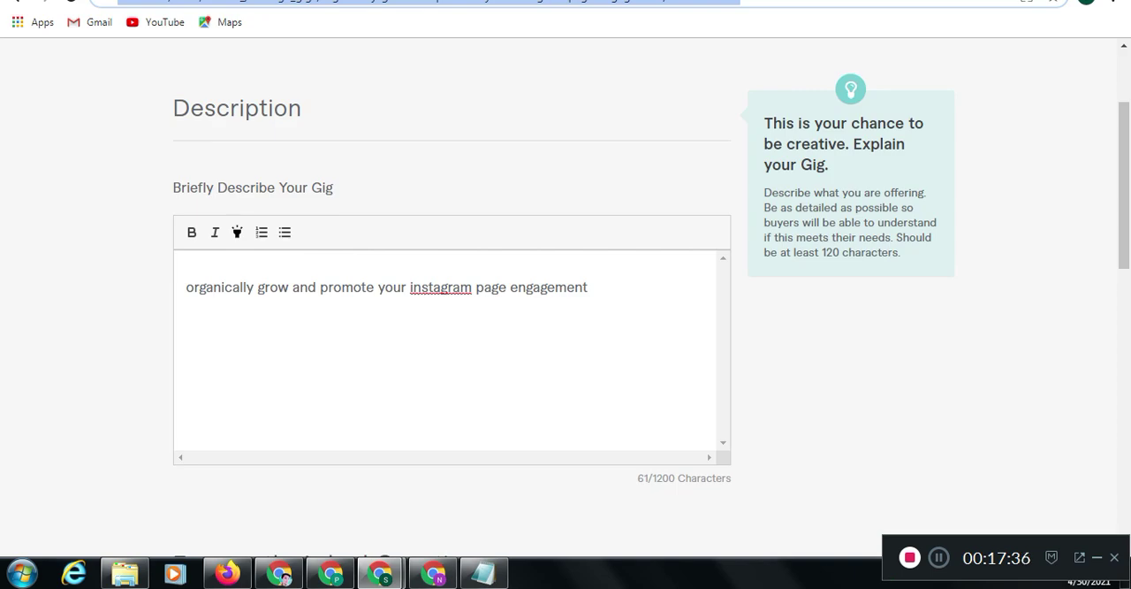
pyautogui.click(485, 573)
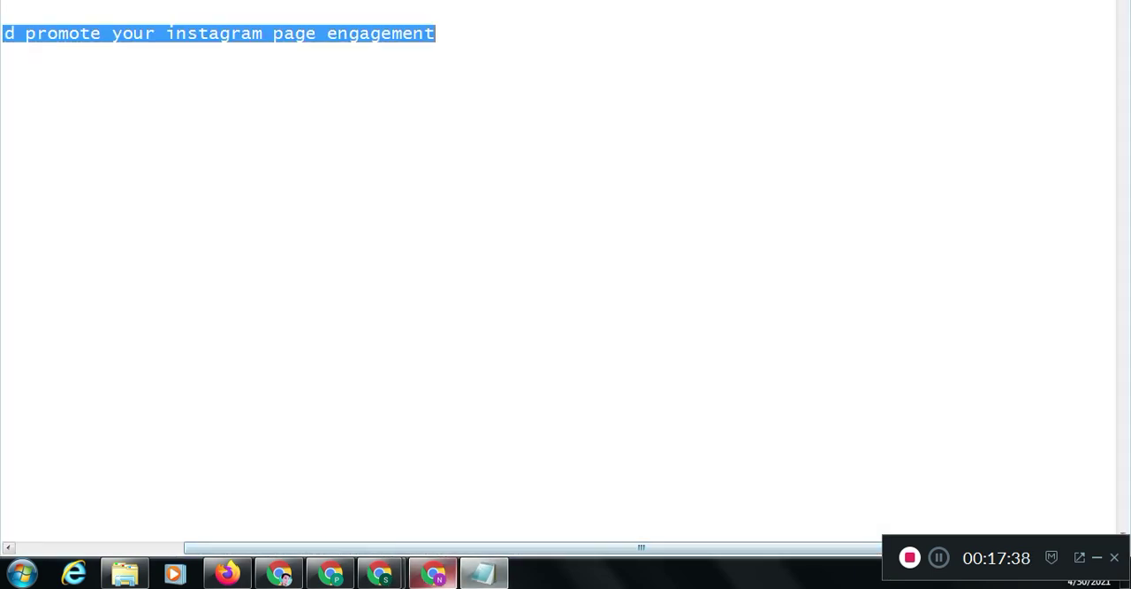
pyautogui.click(381, 573)
pyautogui.click(471, 489)
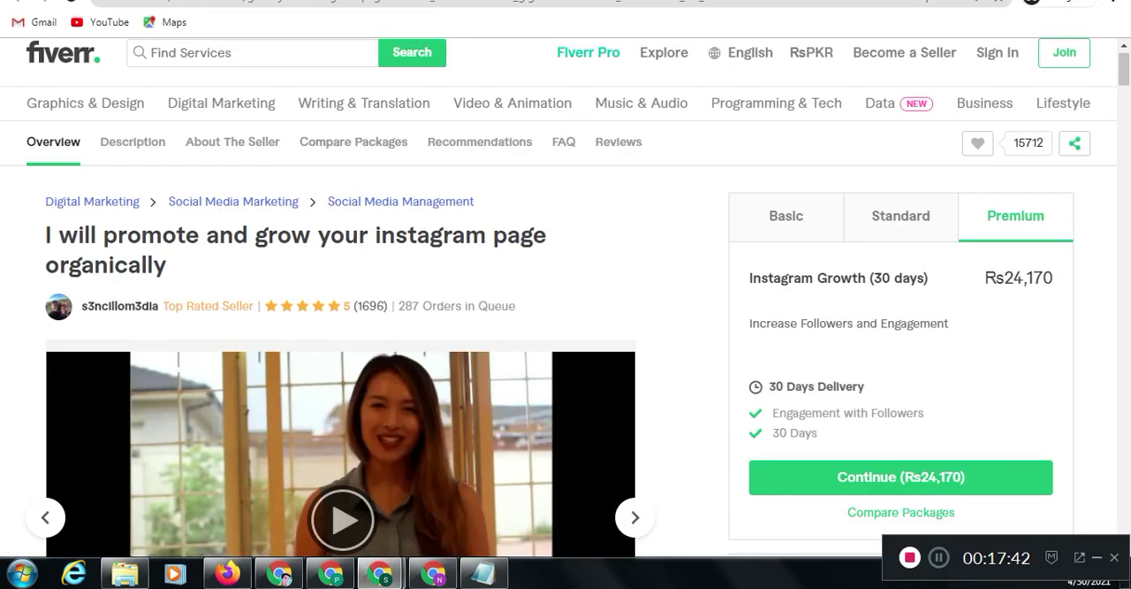
pyautogui.scroll(-5, 566, 301)
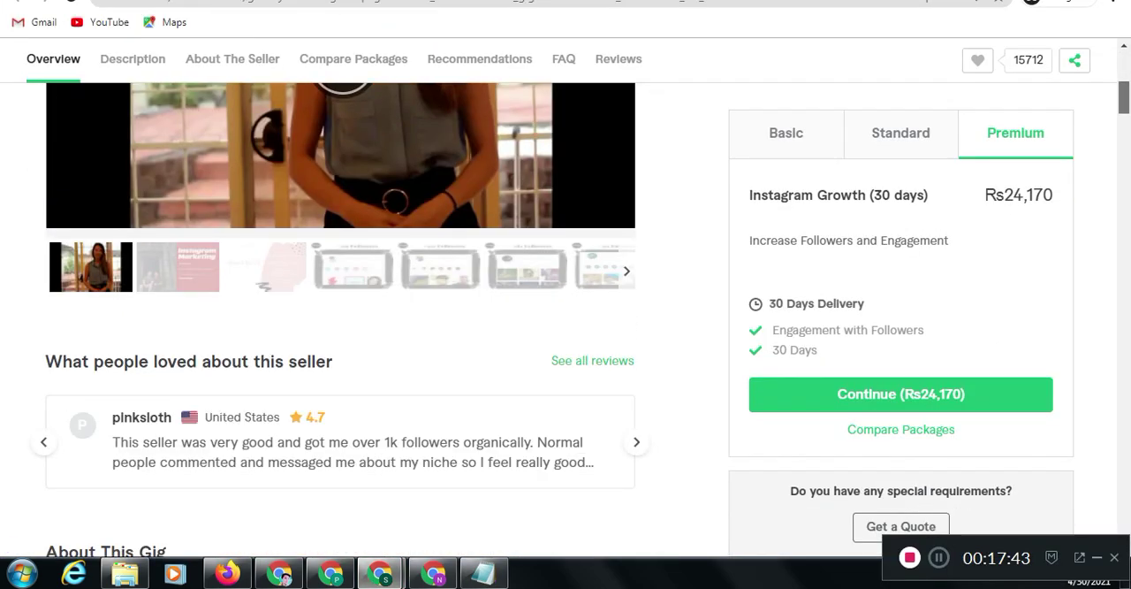
pyautogui.scroll(-4, 341, 318)
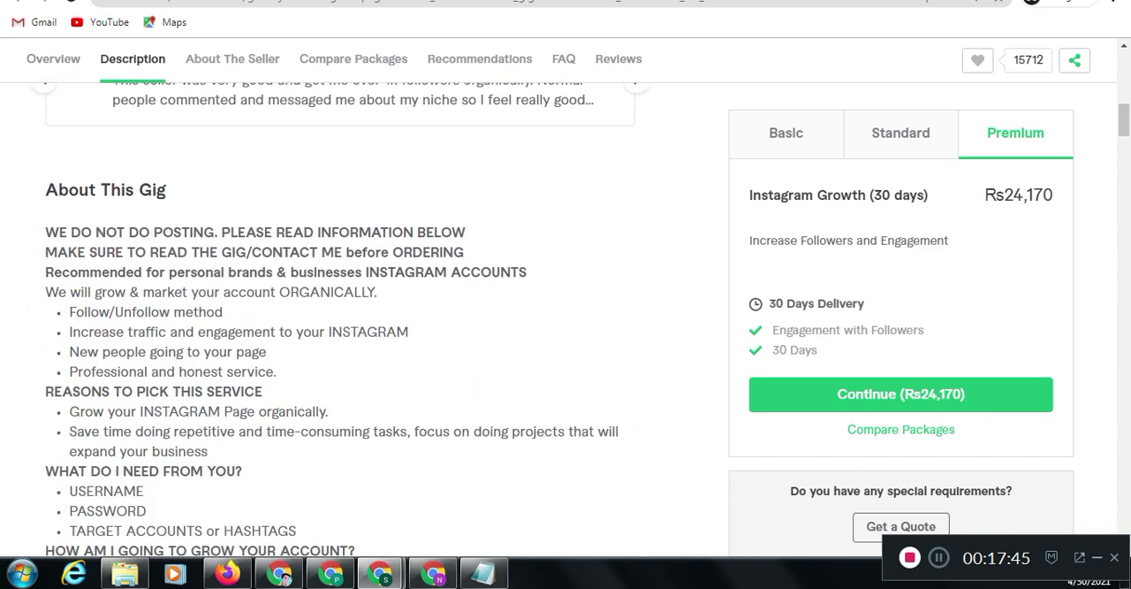
pyautogui.click(485, 573)
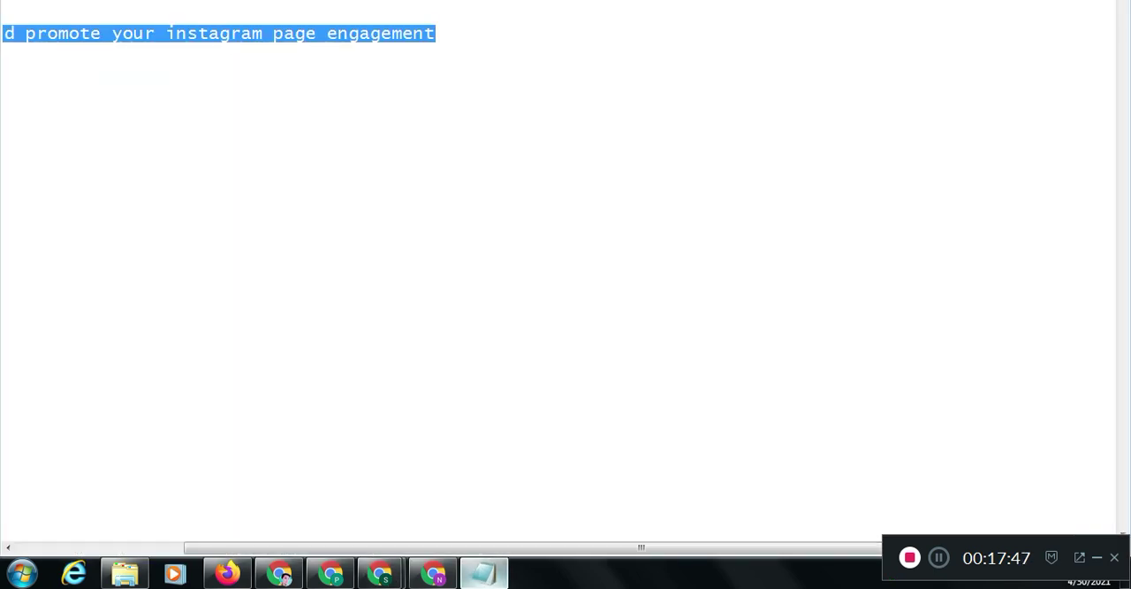
pyautogui.click(359, 33)
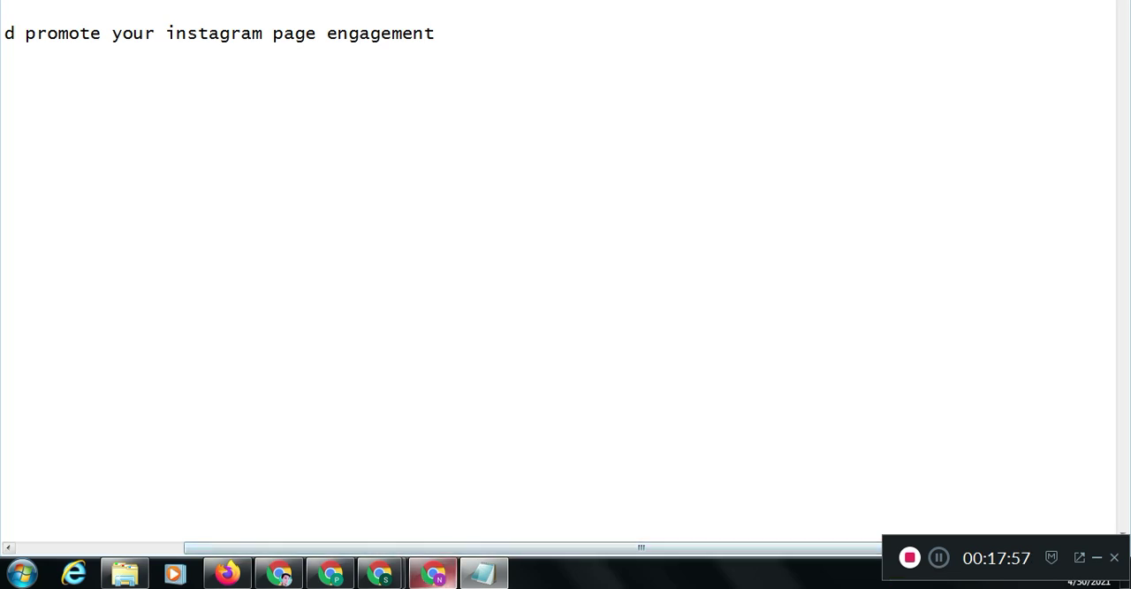
pyautogui.click(69, 34)
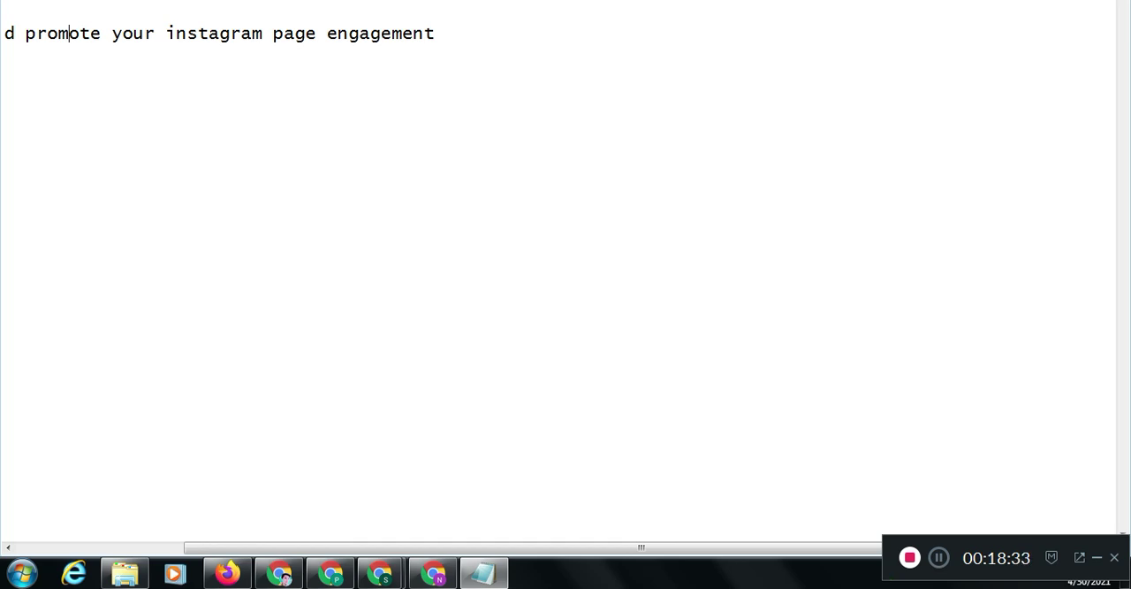
# Back in the gig form, paste the copied gig description below the title line and delete the cut-off "1 PHON" at its end
pyautogui.hotkey('alt', 'Tab')
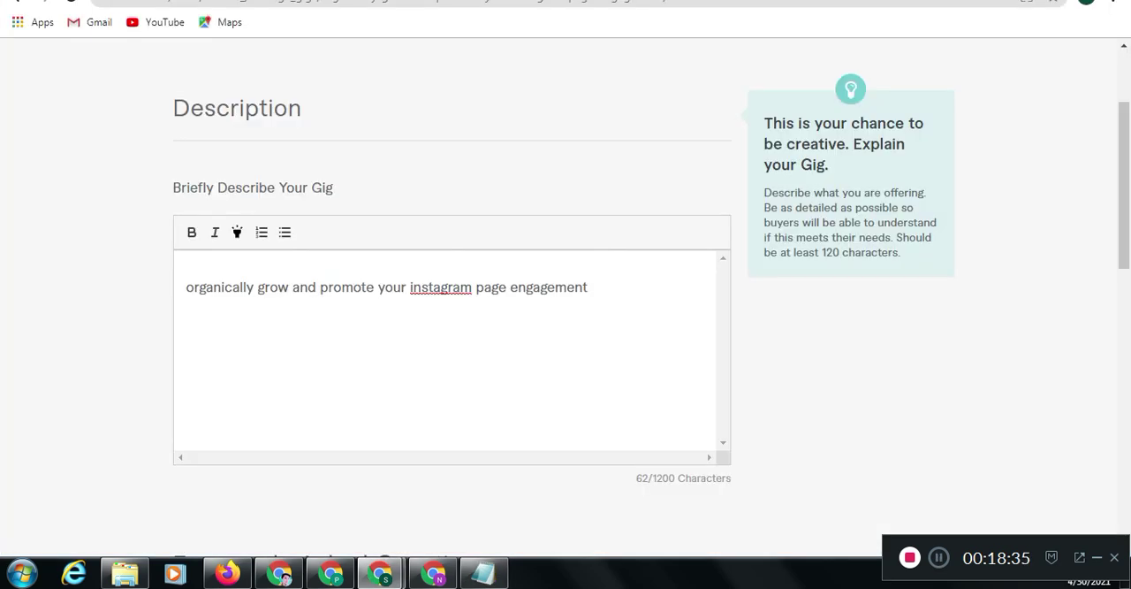
pyautogui.press('Return')
pyautogui.hotkey('ctrl', 'v')
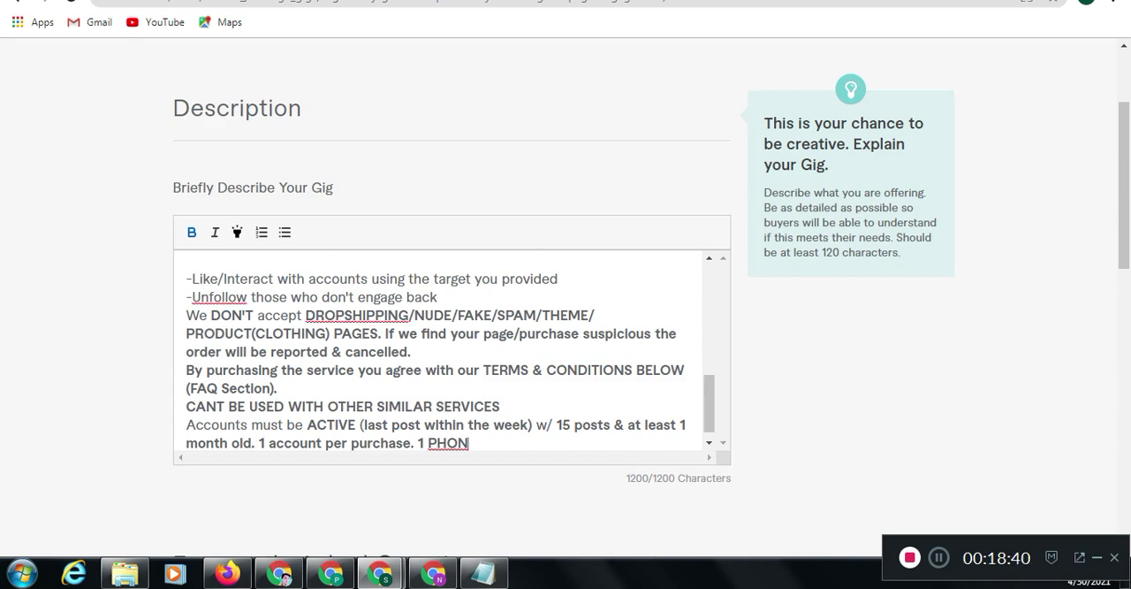
pyautogui.moveTo(709, 404)
pyautogui.mouseDown()
pyautogui.moveTo(709, 356)
pyautogui.moveTo(709, 411)
pyautogui.mouseUp()
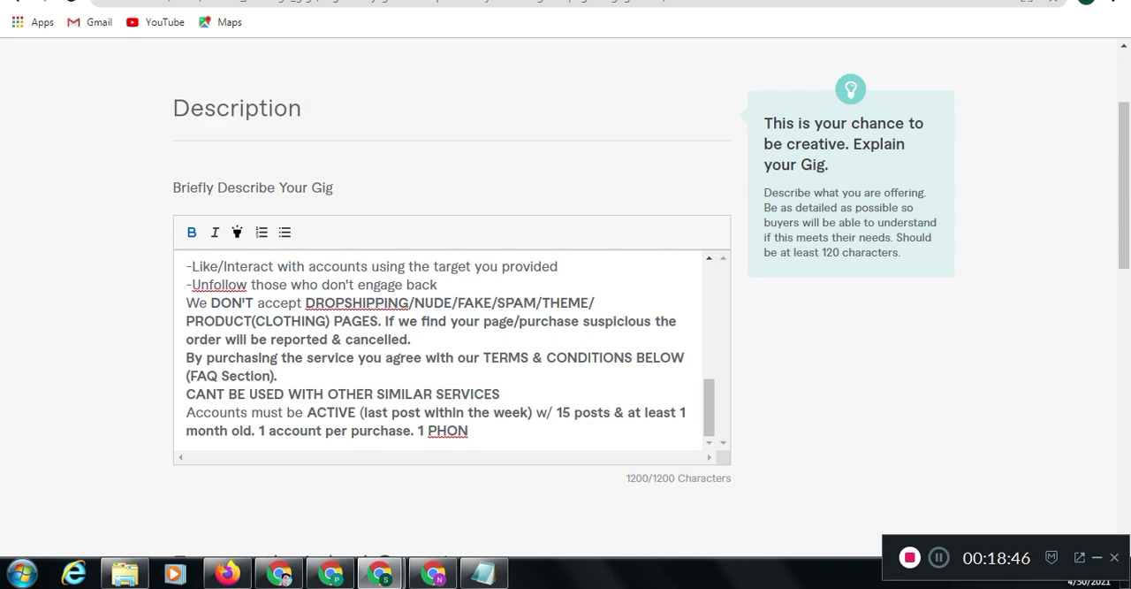
pyautogui.press('BackSpace')
pyautogui.press('BackSpace')
pyautogui.press('BackSpace')
pyautogui.press('BackSpace')
pyautogui.press('BackSpace')
pyautogui.press('BackSpace')
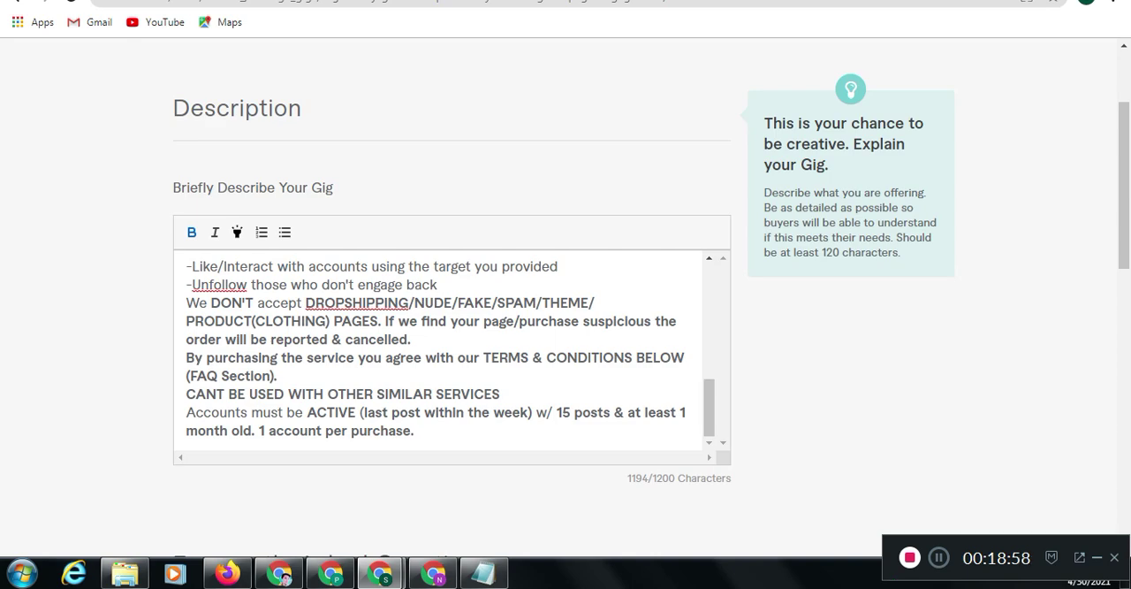
pyautogui.scroll(-3, 566, 292)
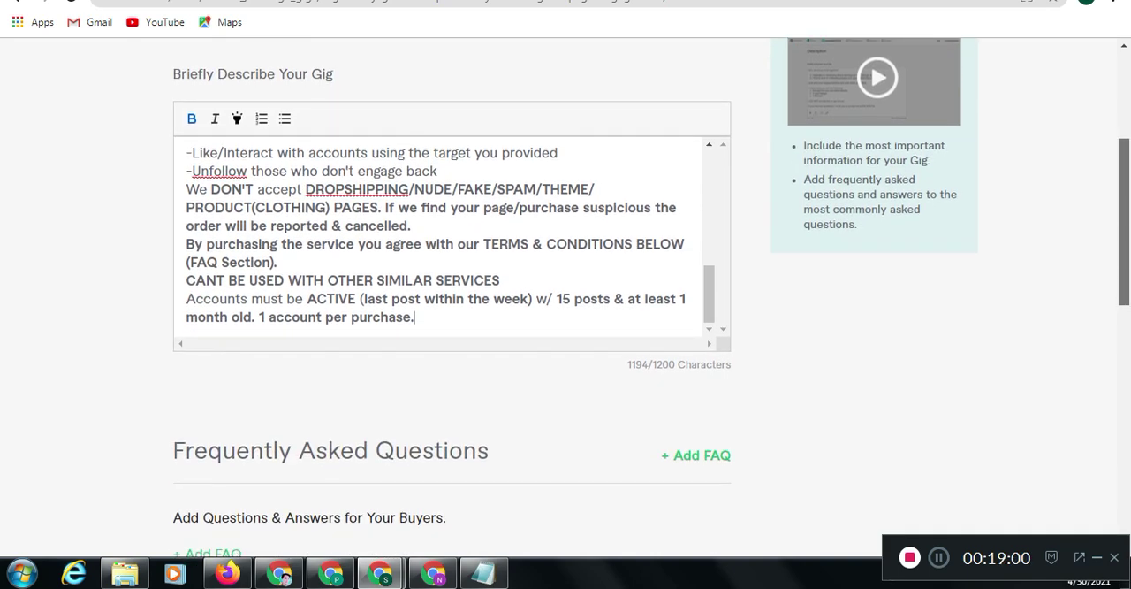
pyautogui.scroll(-2, 566, 301)
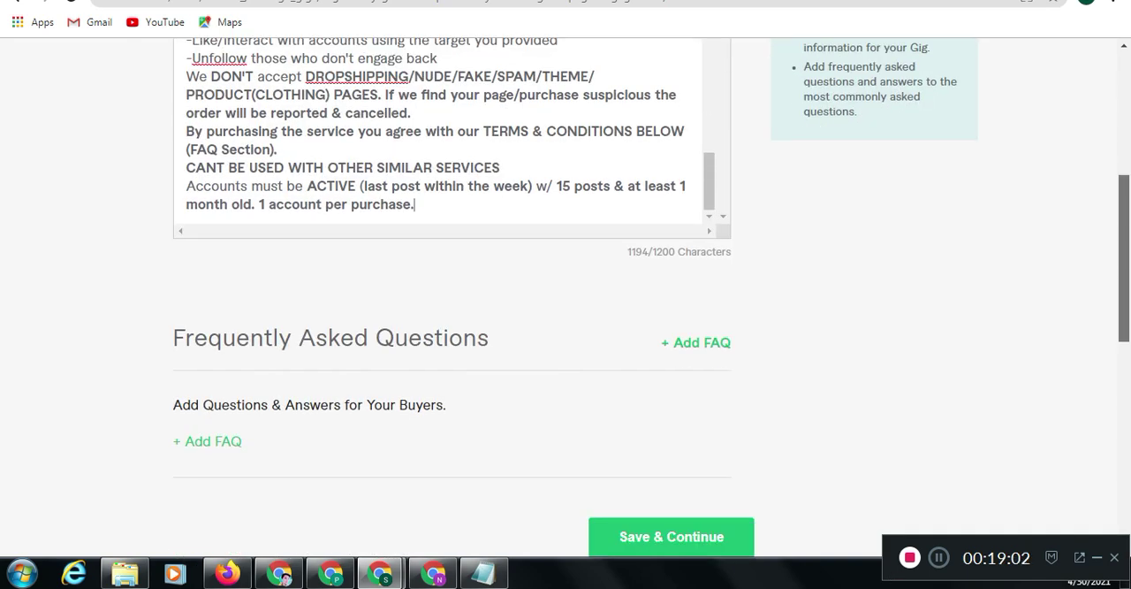
# Save the gig description and begin a new required buyer question in the Requirements stage
pyautogui.scroll(-1, 696, 283)
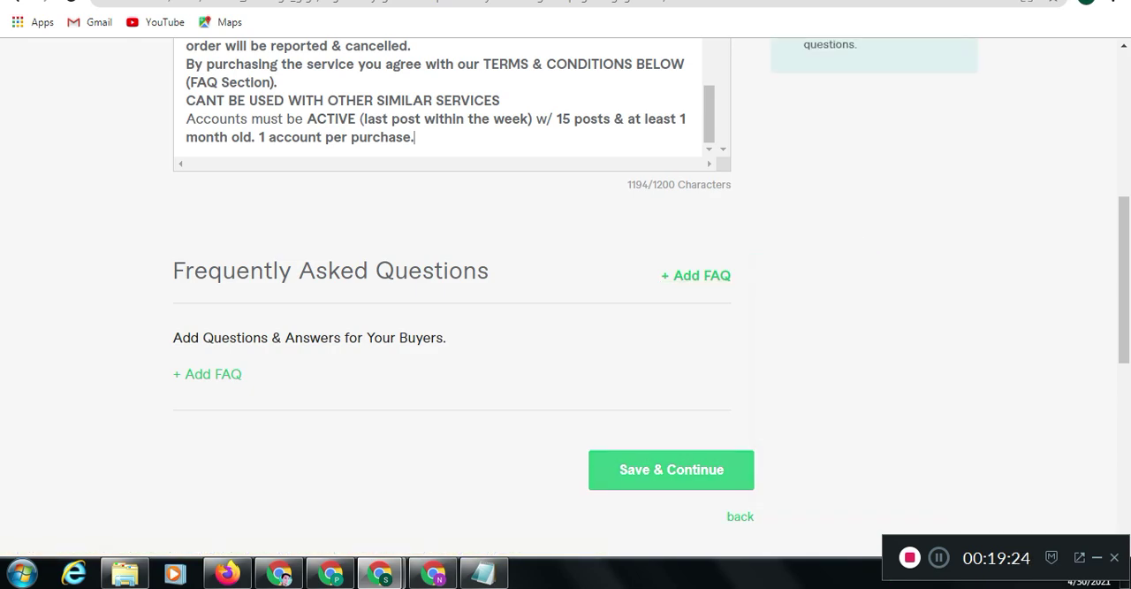
pyautogui.click(672, 469)
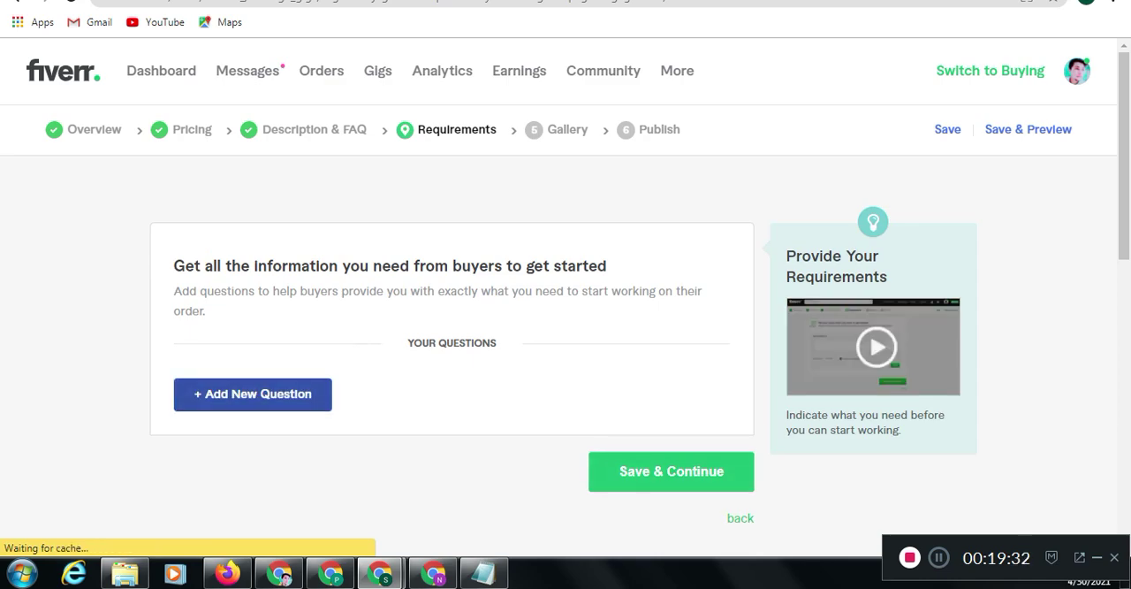
pyautogui.click(253, 393)
pyautogui.moveTo(1124, 146); pyautogui.dragTo(1124, 193)
pyautogui.click(452, 344)
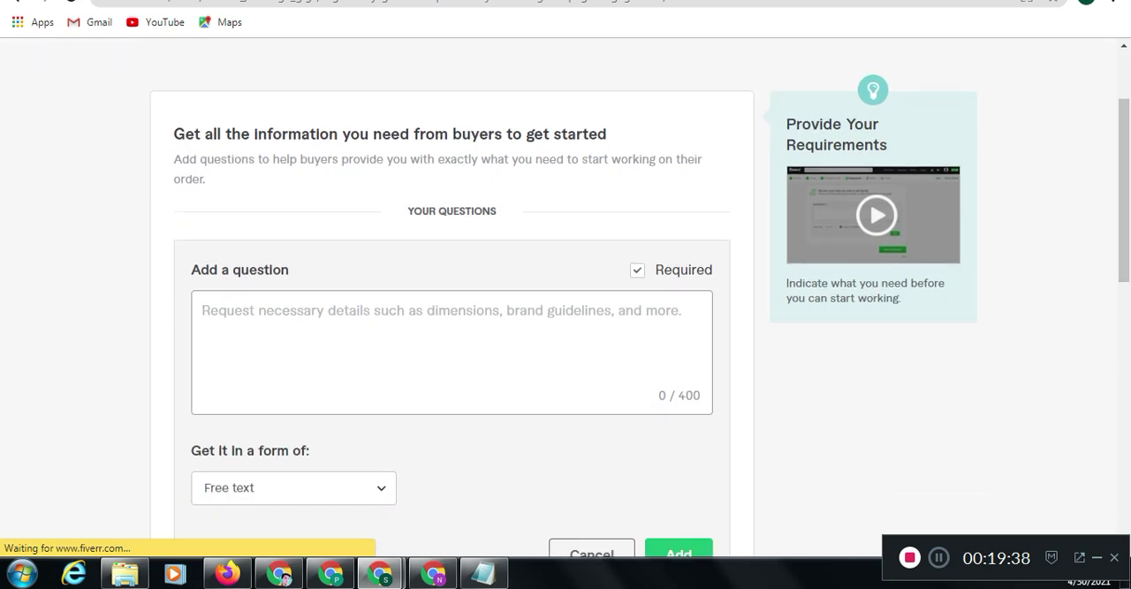
# Write "1. Login Details" as the buyer question, followed by a second line numbered "2."
pyautogui.write('1.')
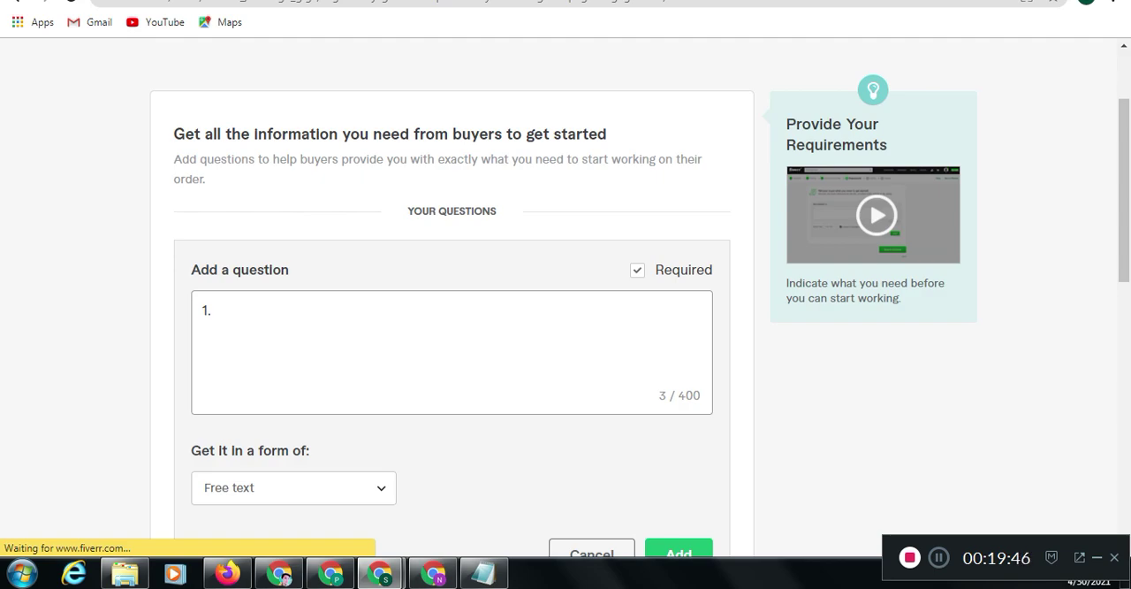
pyautogui.write('LK')
pyautogui.press('BackSpace')
pyautogui.press('BackSpace')
pyautogui.write('Login D')
pyautogui.write('et')
pyautogui.write('ail')
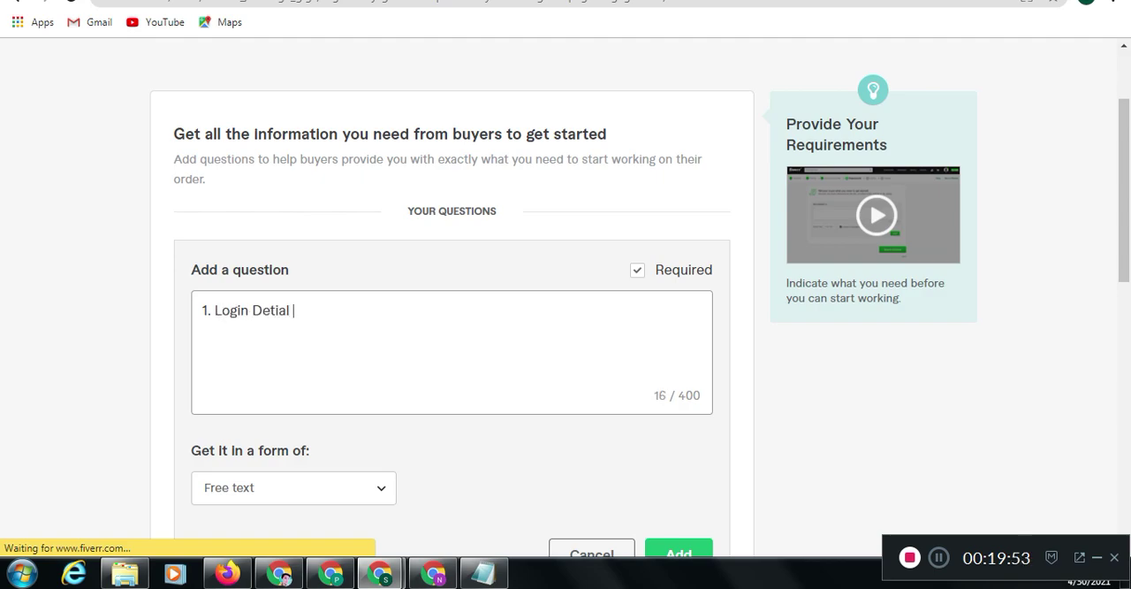
pyautogui.press('BackSpace')
pyautogui.press('BackSpace')
pyautogui.press('BackSpace')
pyautogui.press('BackSpace')
pyautogui.press('BackSpace')
pyautogui.write('tails')
pyautogui.press('Return')
pyautogui.press('BackSpace')
pyautogui.write('2.')
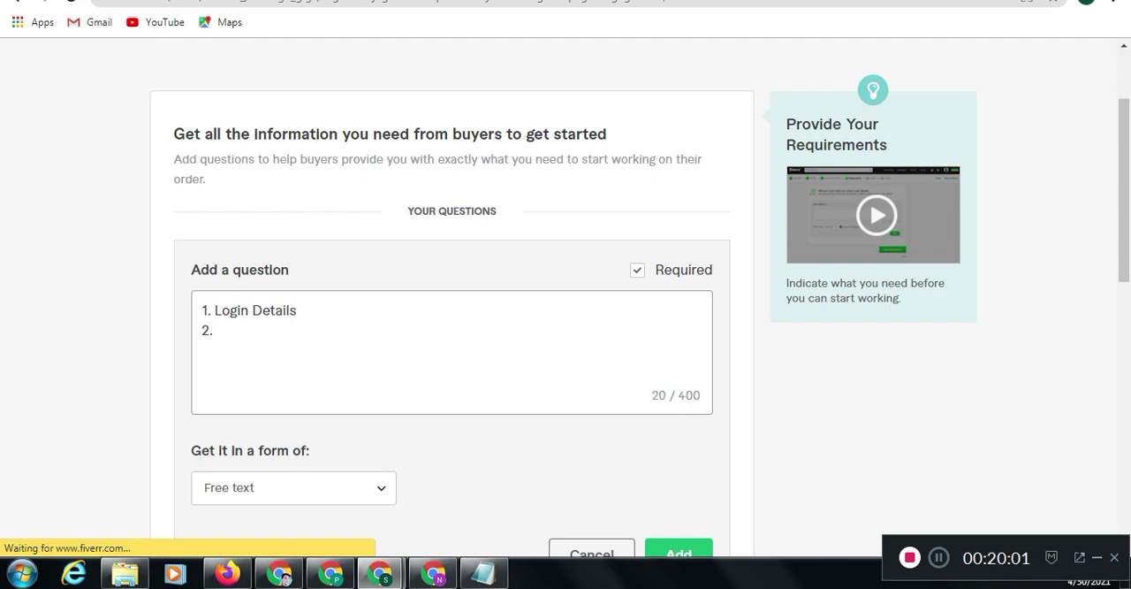
# Delete the empty "2." line, add the free-text question and save the requirements to continue to the Gallery stage
pyautogui.scroll(-3, 565, 292)
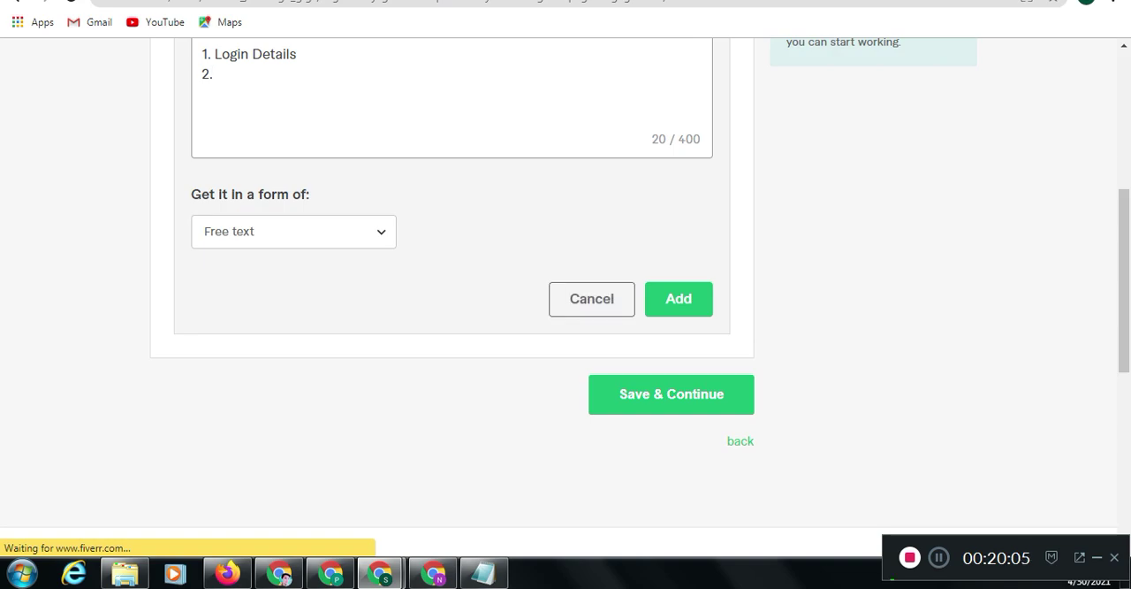
pyautogui.press('BackSpace')
pyautogui.press('BackSpace')
pyautogui.press('BackSpace')
pyautogui.click(679, 298)
pyautogui.click(659, 170)
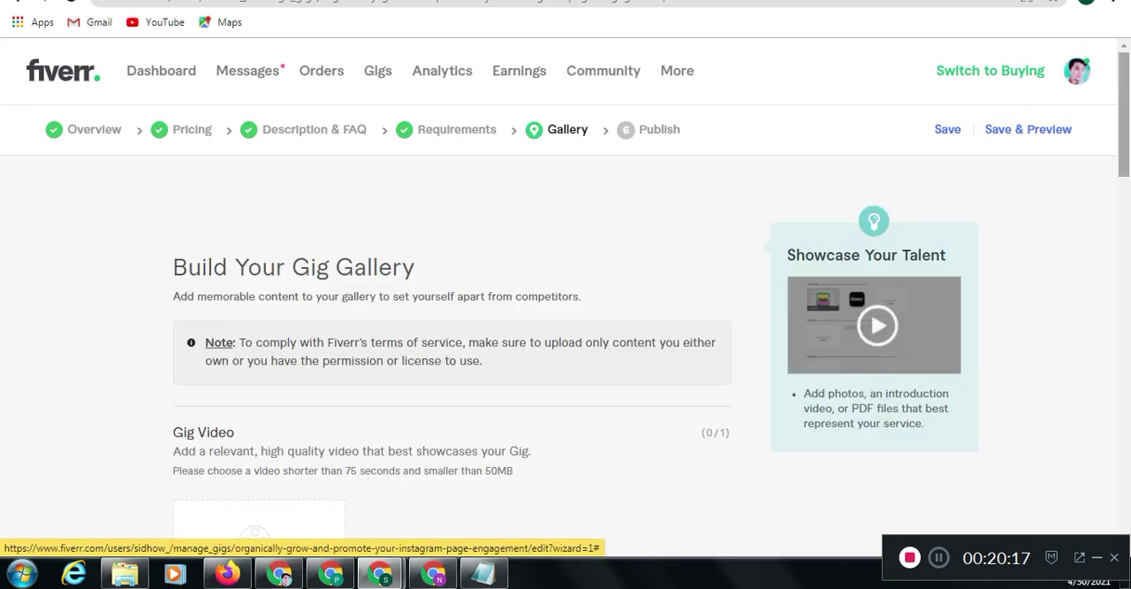
# Read the Gallery guidelines on gig video length, file size and engagement, plus the advice for gig photos
pyautogui.scroll(-1, 566, 309)
pyautogui.scroll(-3, 565, 309)
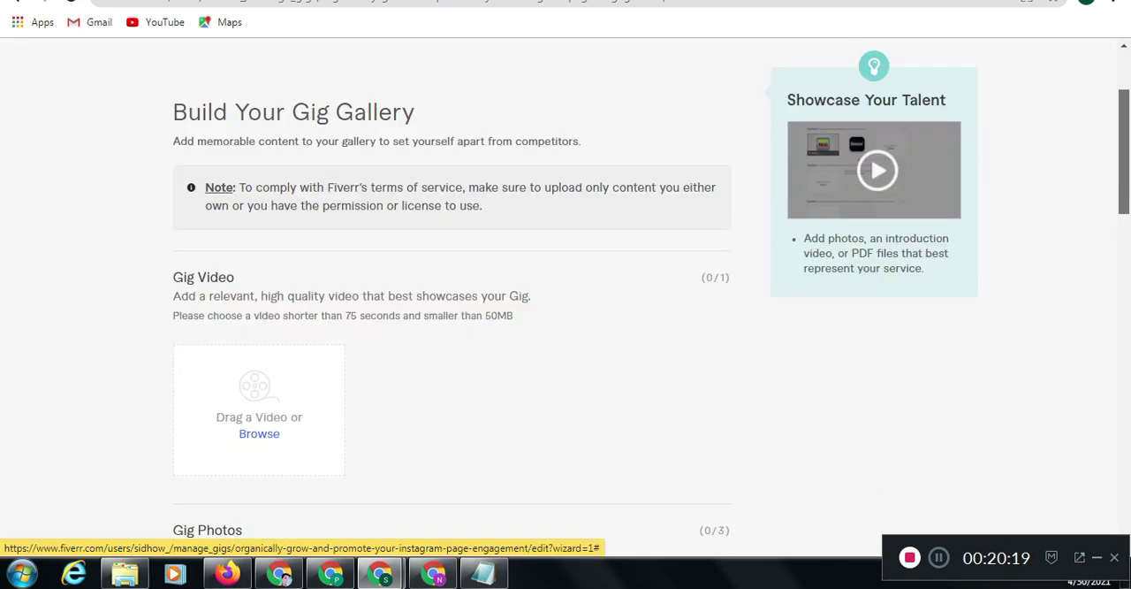
pyautogui.scroll(-1, 566, 310)
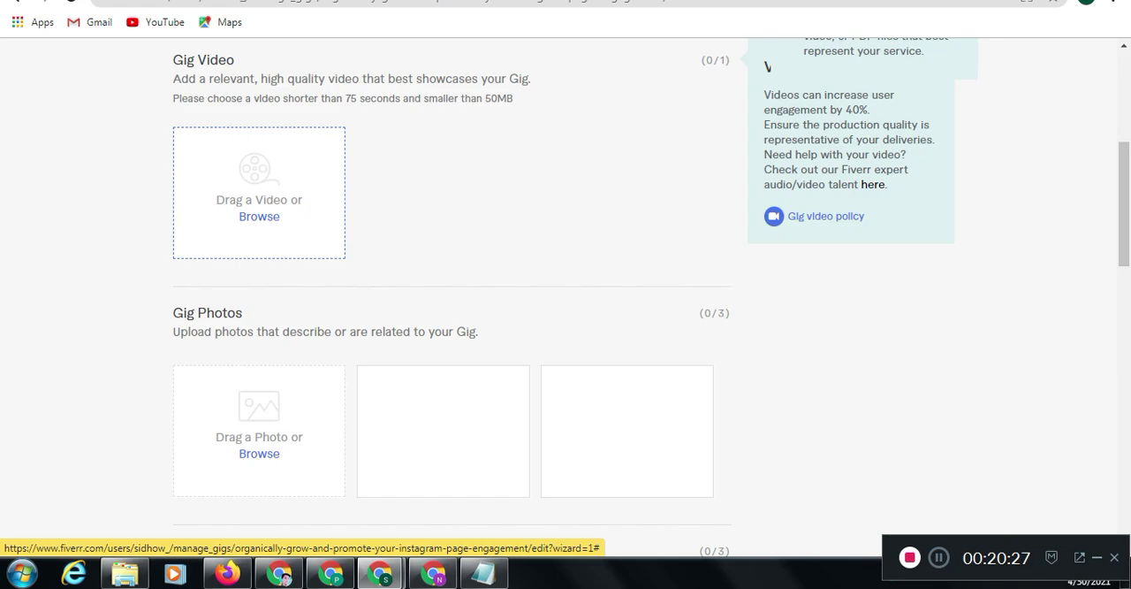
pyautogui.moveTo(219, 98); pyautogui.dragTo(458, 98)
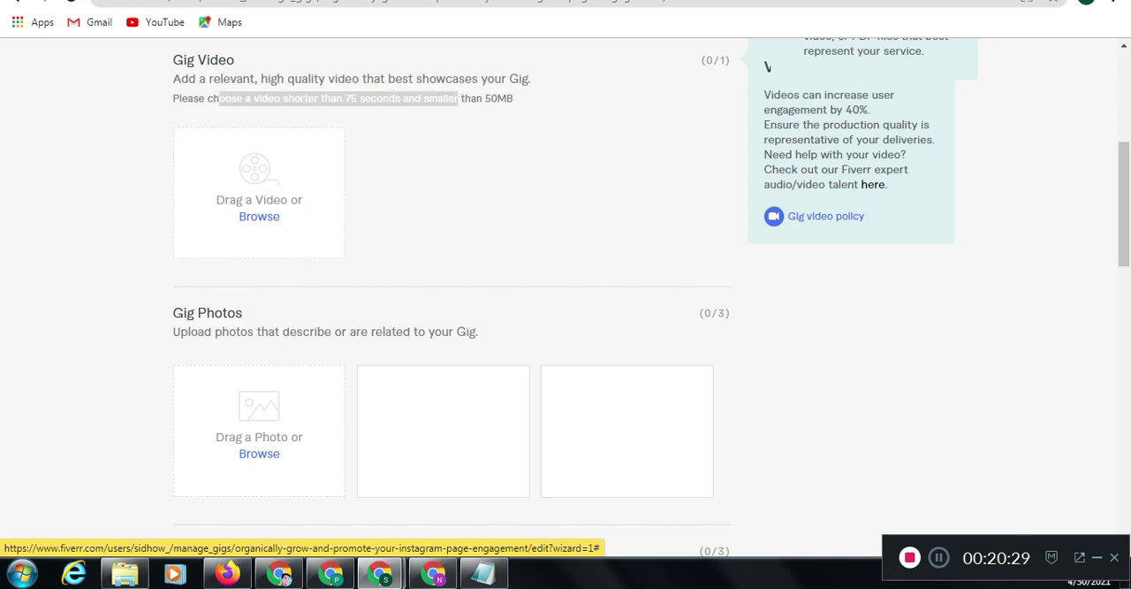
pyautogui.moveTo(845, 111); pyautogui.dragTo(870, 111)
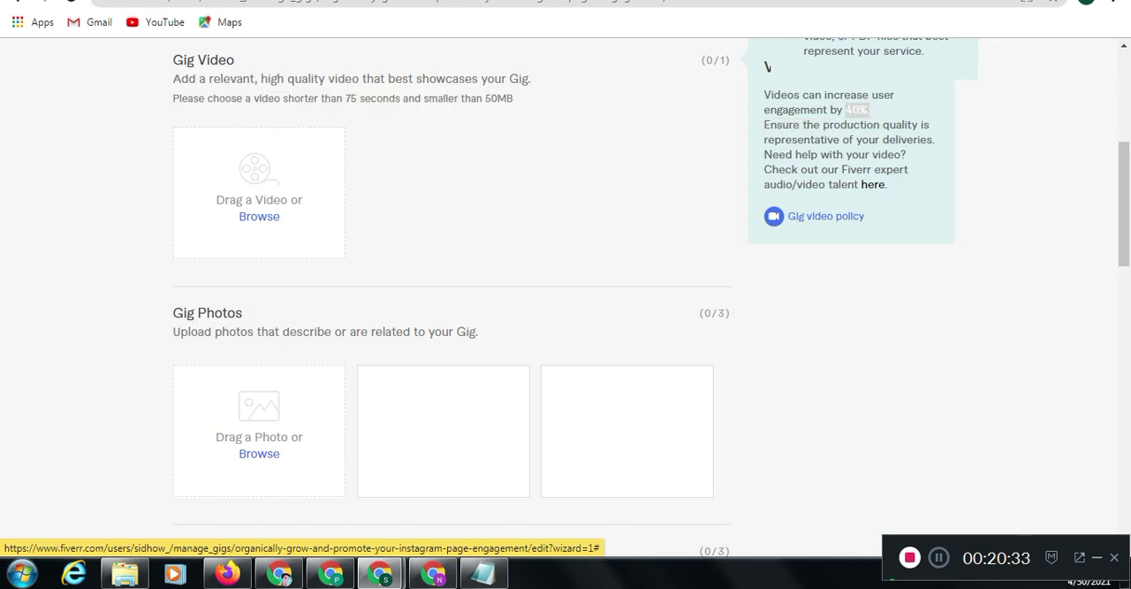
pyautogui.moveTo(259, 432)
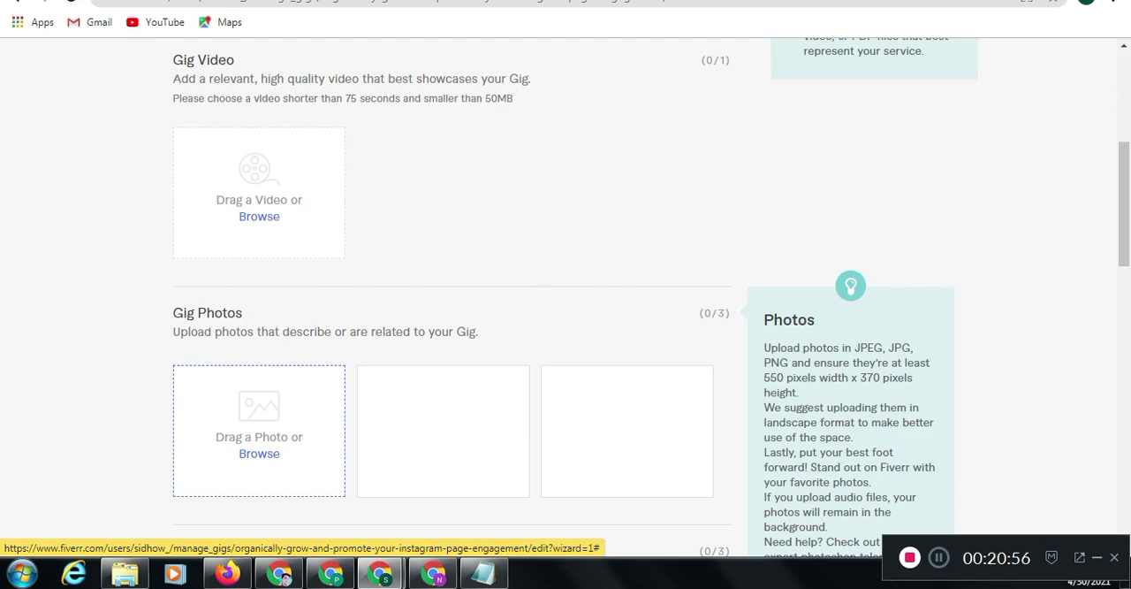
# Upload the IGF image from the Downloads folder as the first gig photo
pyautogui.click(259, 454)
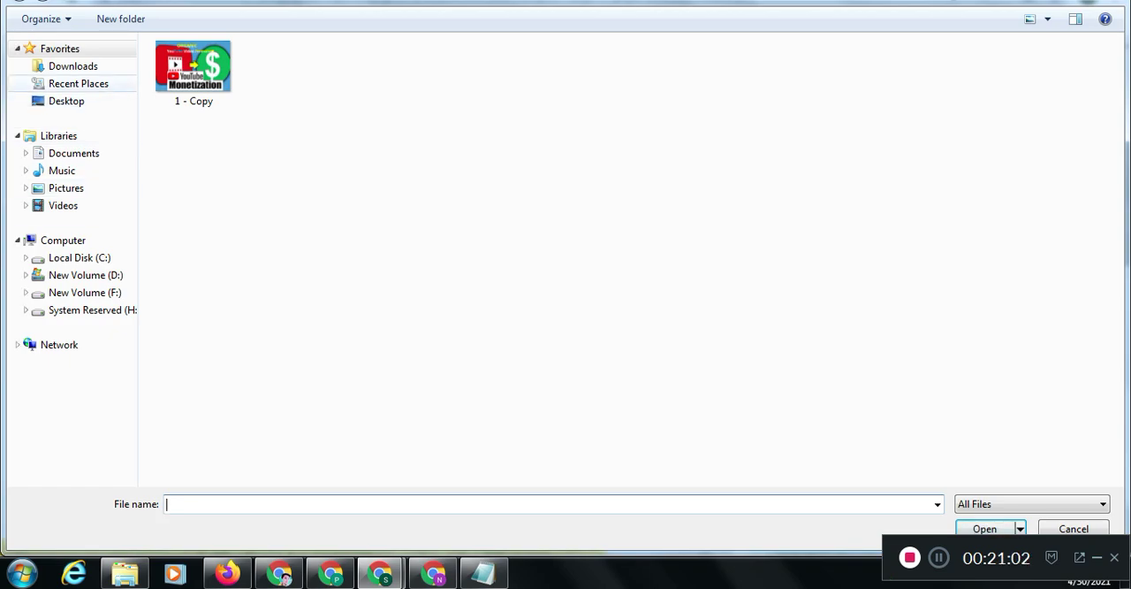
pyautogui.click(74, 66)
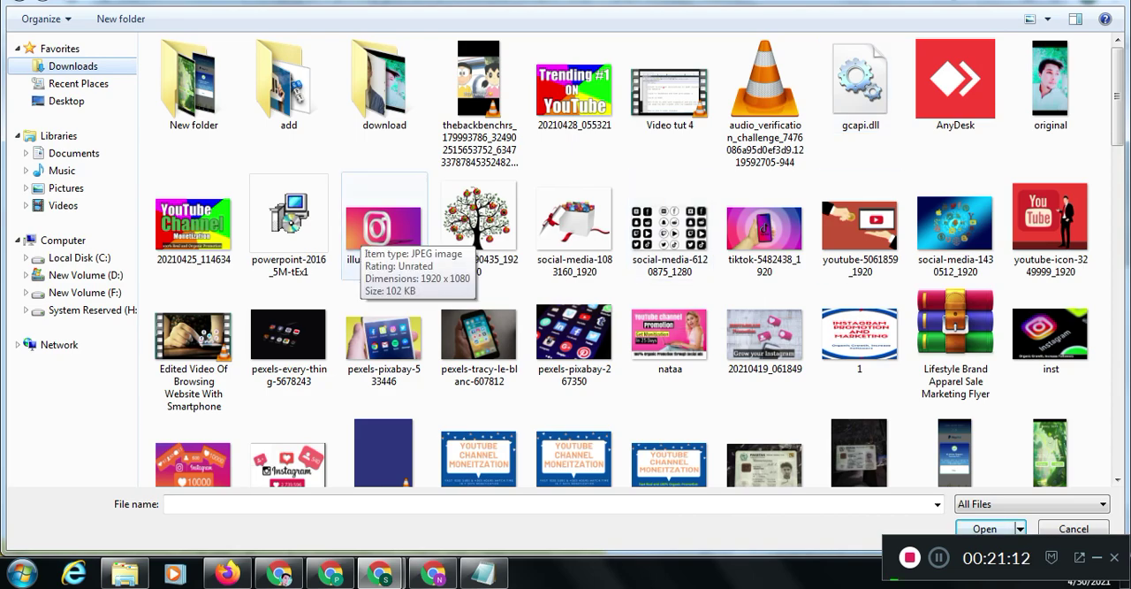
pyautogui.click(289, 458)
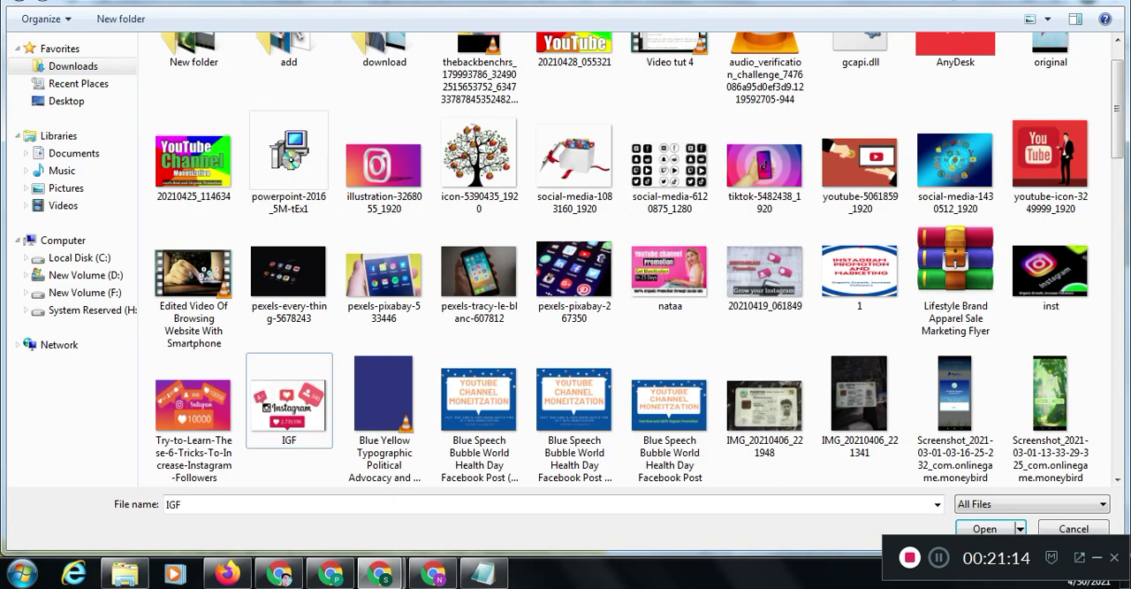
pyautogui.doubleClick(289, 405)
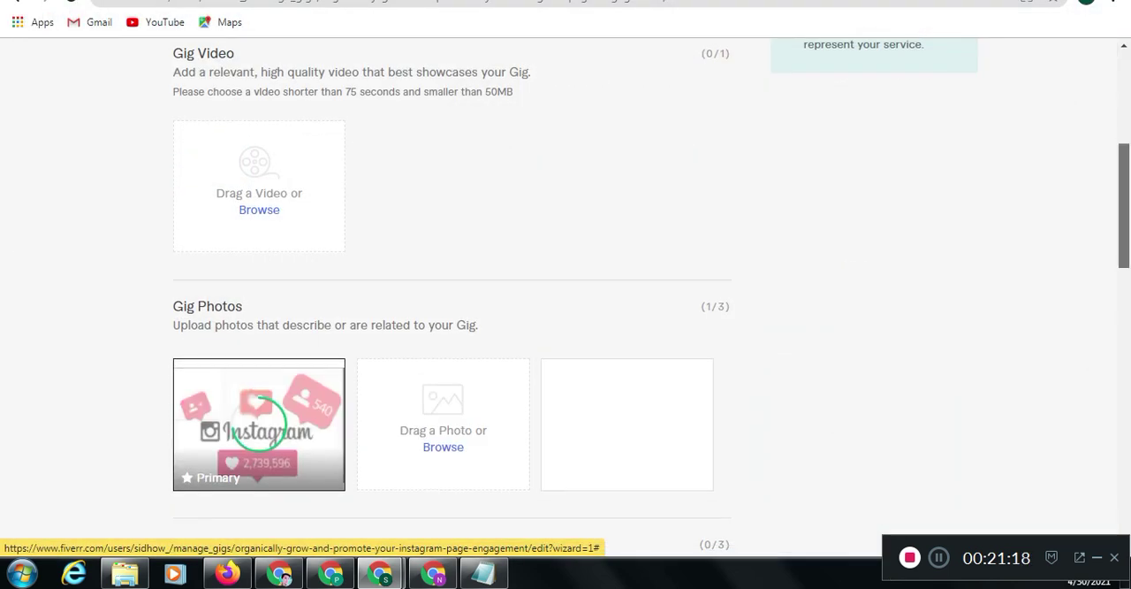
pyautogui.scroll(-3, 451, 301)
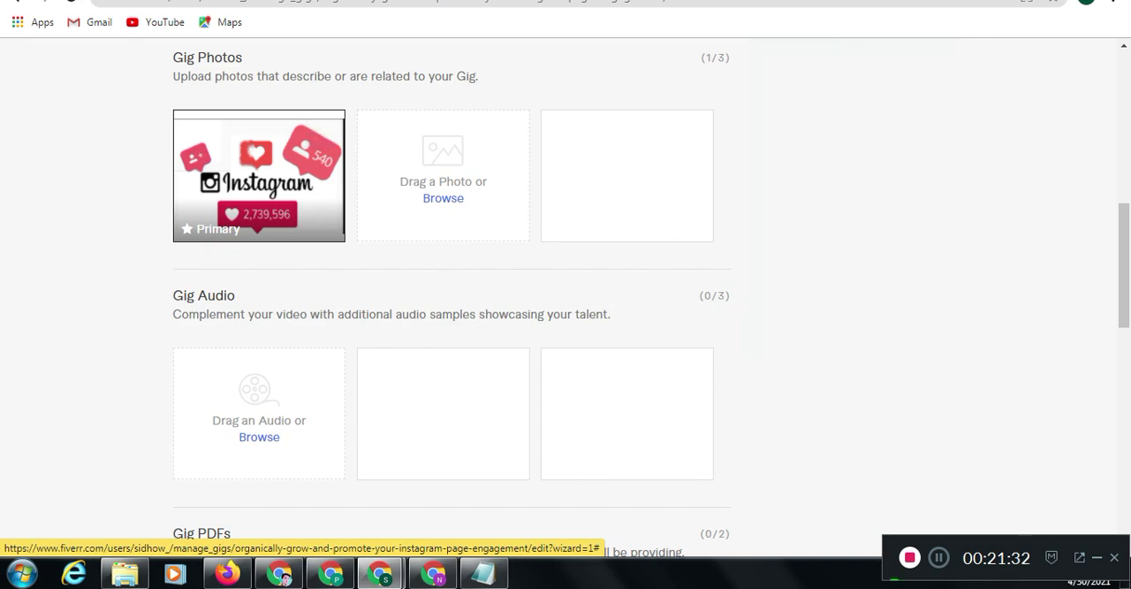
# Replace the primary gig photo with the illustration-3268055_1920 image from Downloads
pyautogui.moveTo(291, 159)
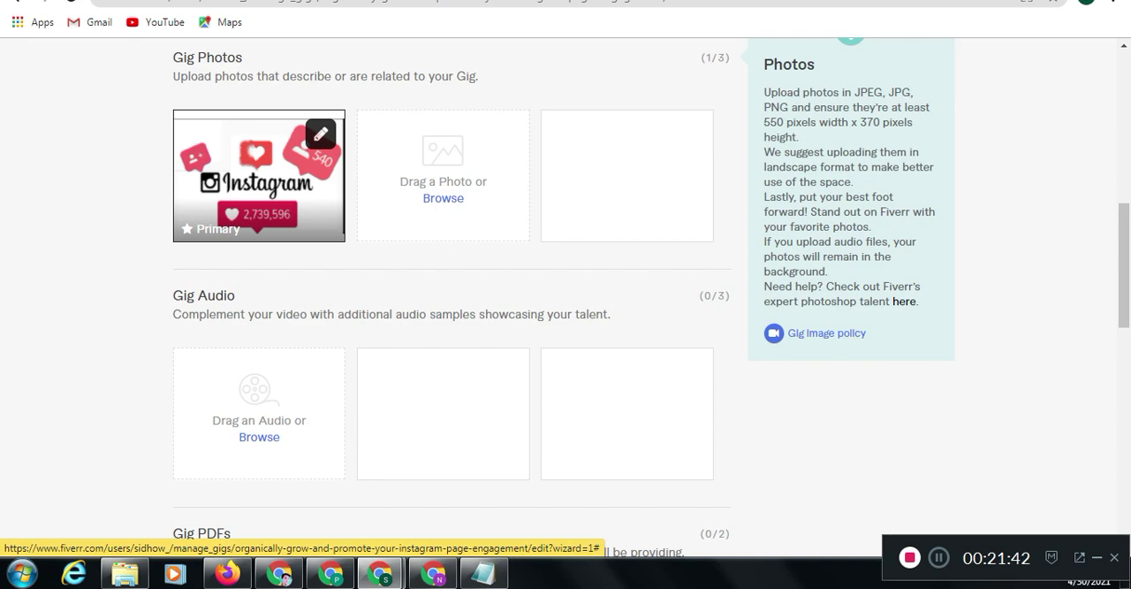
pyautogui.click(443, 198)
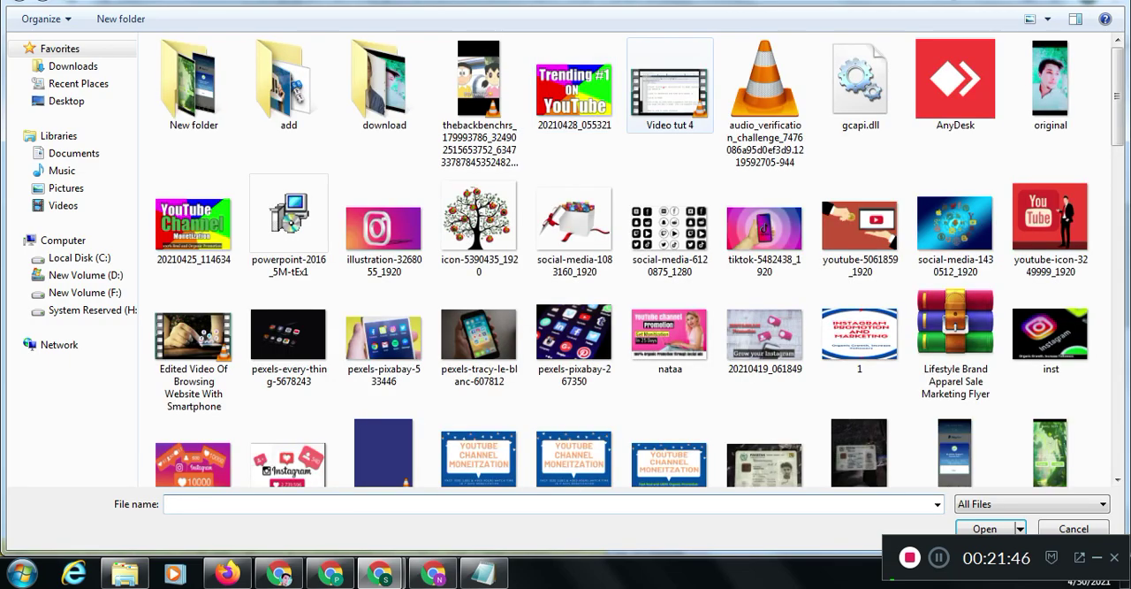
pyautogui.doubleClick(382, 230)
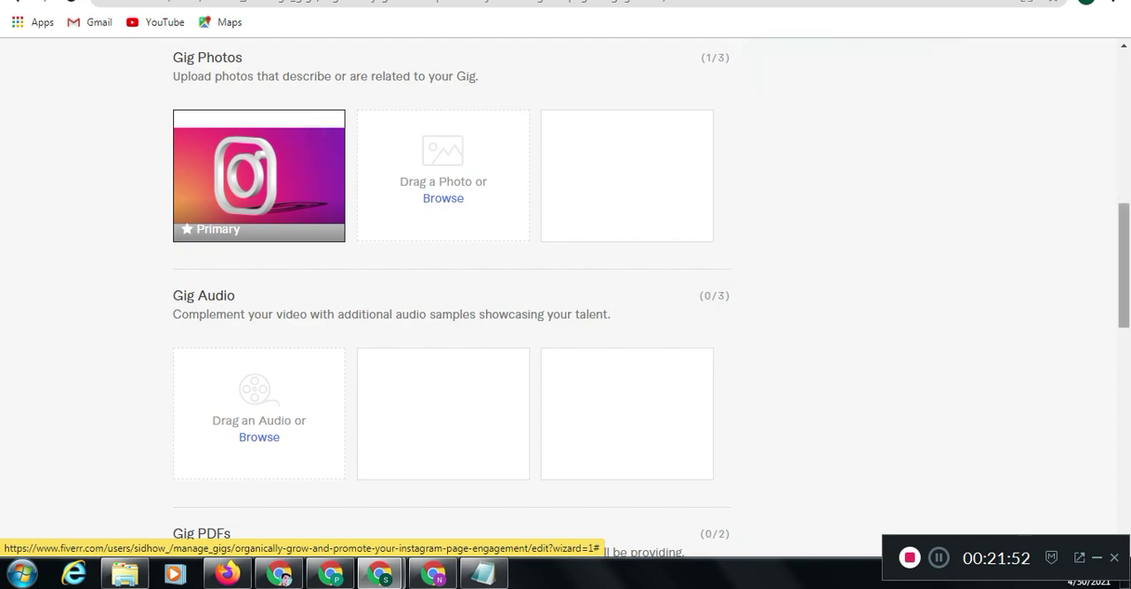
# Save the gallery without audio or PDF files and publish the gig
pyautogui.scroll(-1, 565, 291)
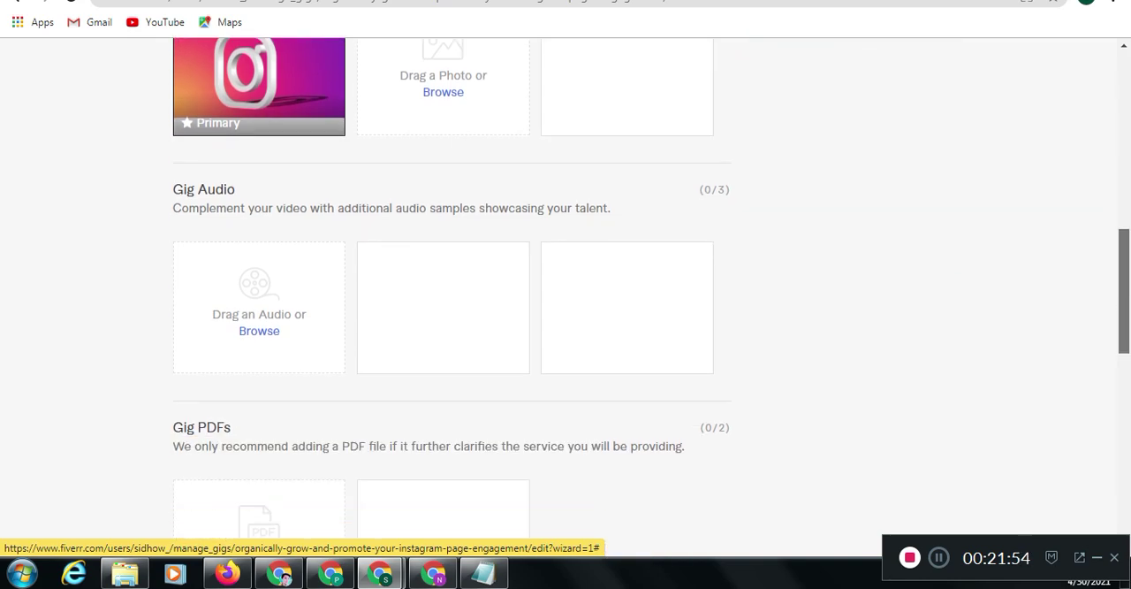
pyautogui.scroll(-3, 566, 291)
pyautogui.moveTo(1124, 367); pyautogui.dragTo(1124, 399)
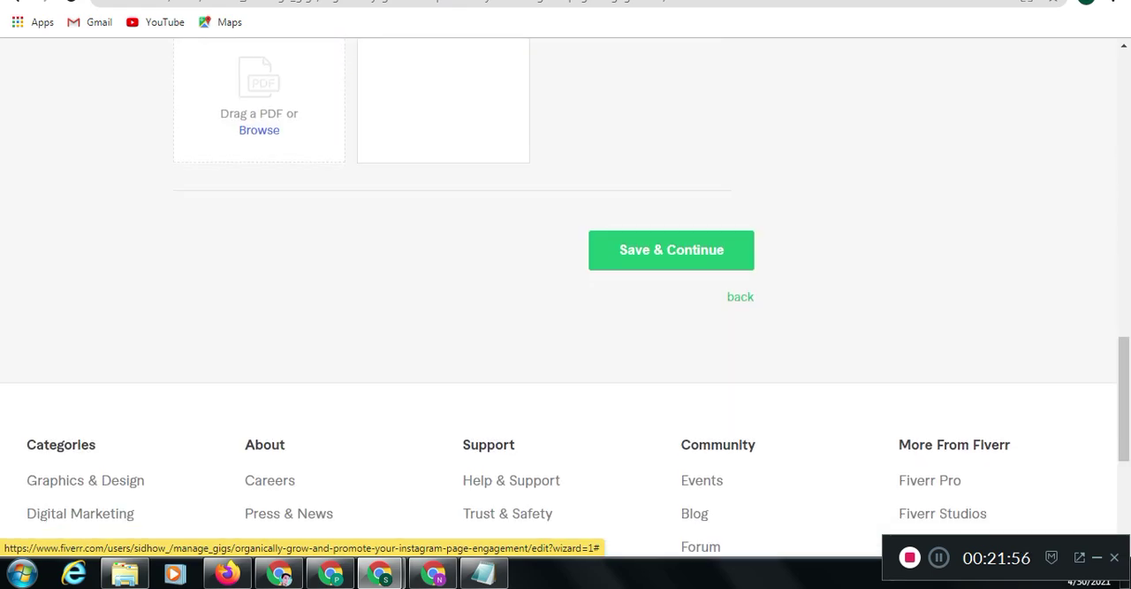
pyautogui.click(671, 250)
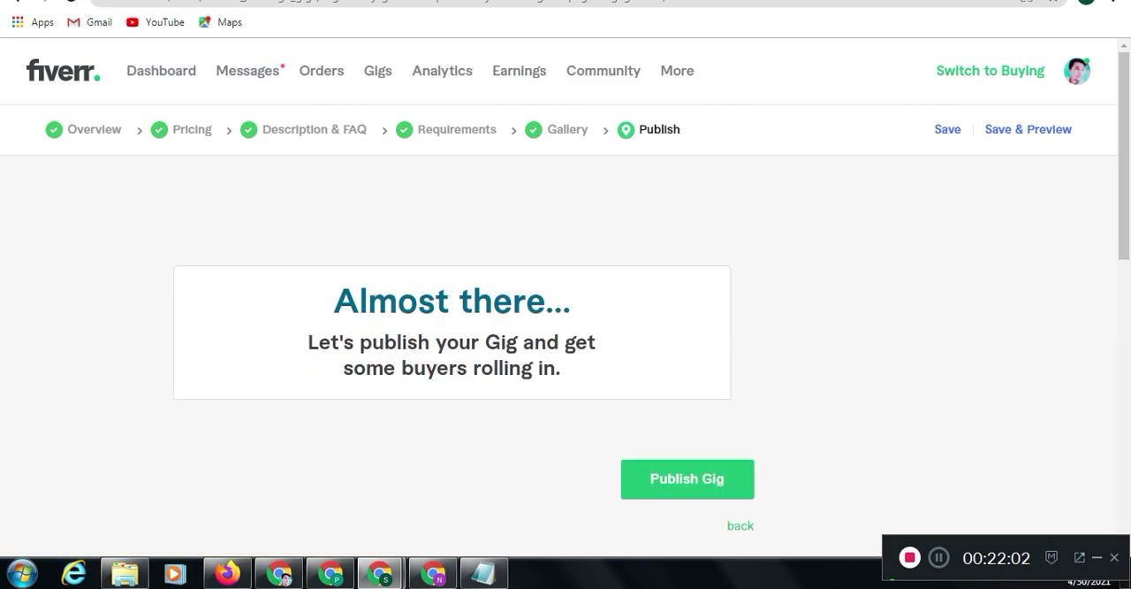
pyautogui.click(687, 478)
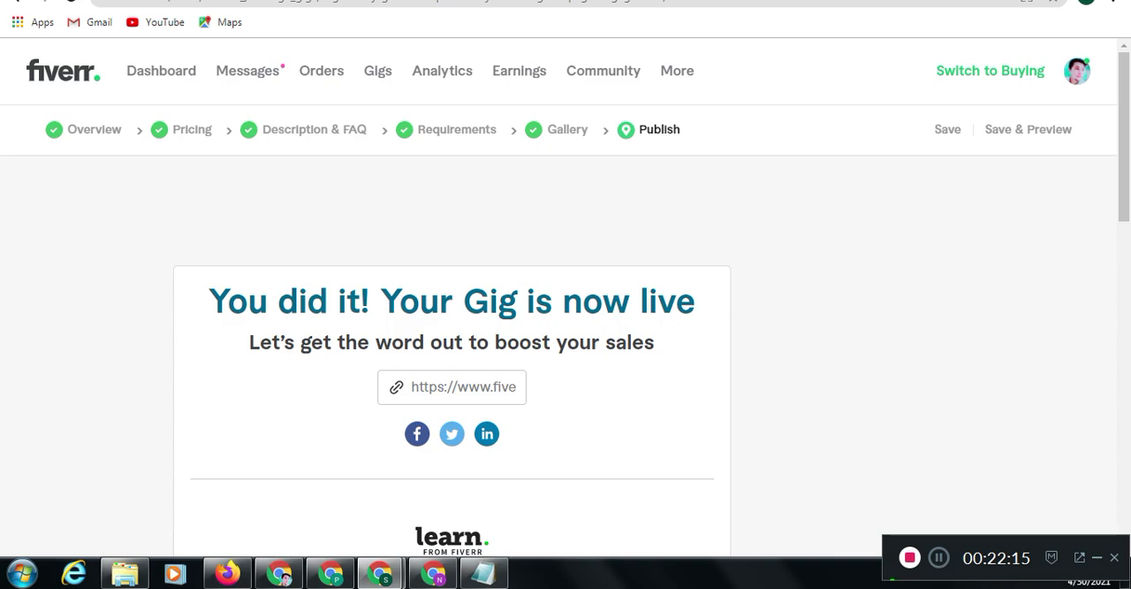
# Copy the published gig's share link and load it in the second browser tab of the window with the competing gig
pyautogui.click(464, 387)
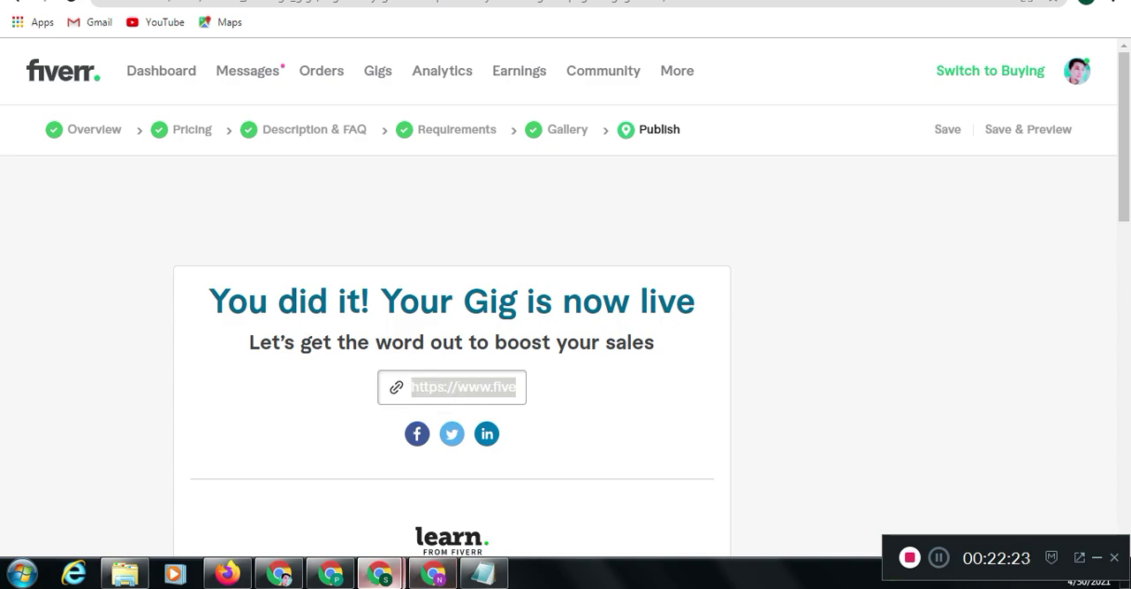
pyautogui.moveTo(380, 574)
pyautogui.click(472, 484)
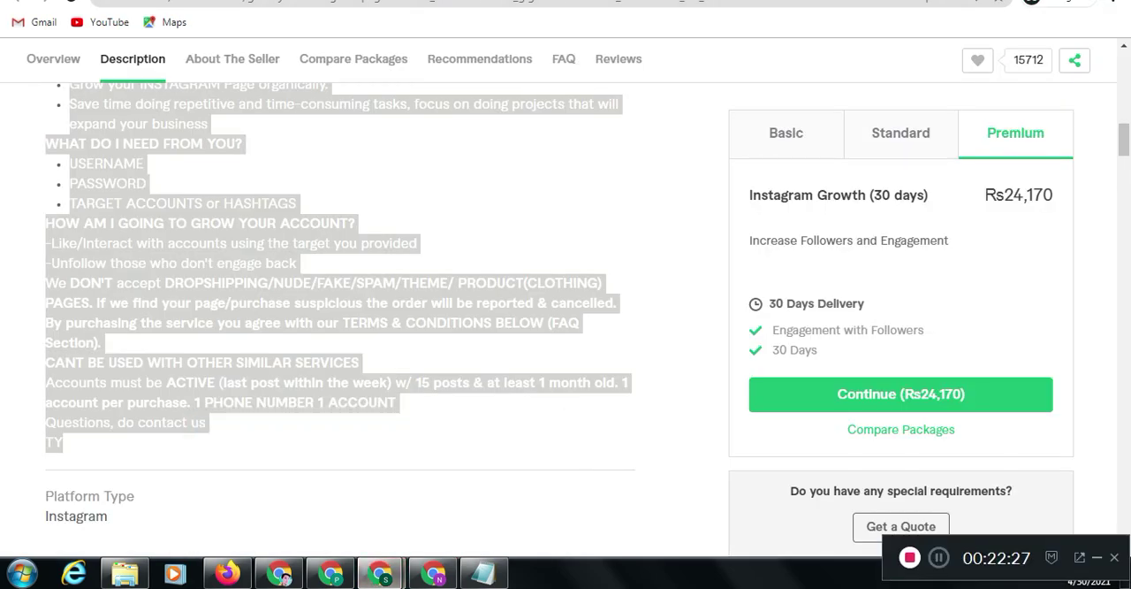
pyautogui.moveTo(1124, 140); pyautogui.dragTo(1124, 83)
pyautogui.hotkey('ctrl', 'Tab')
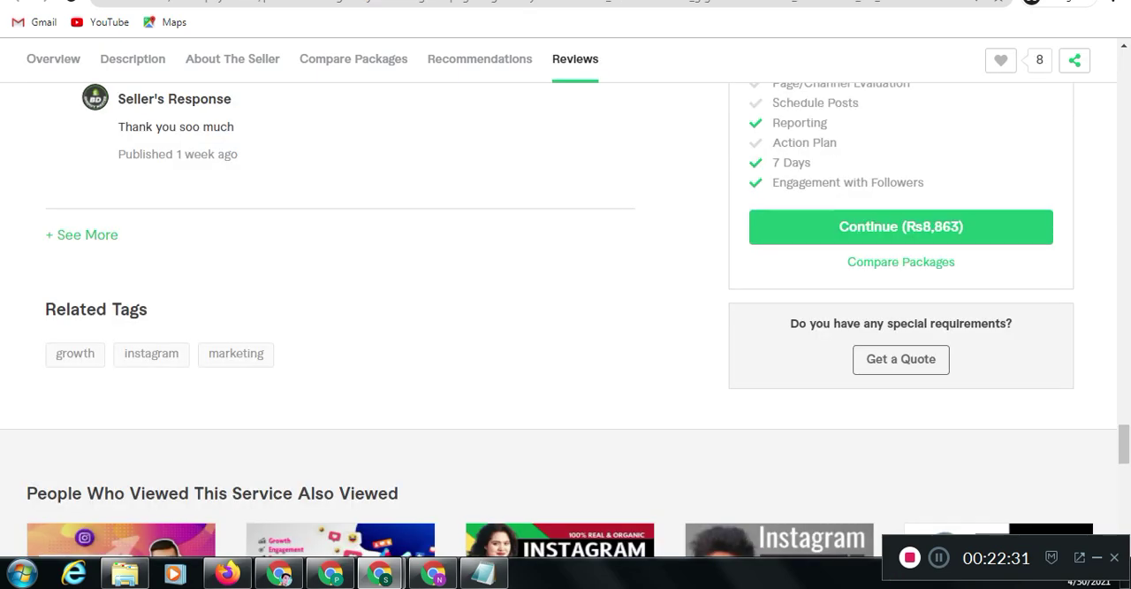
pyautogui.click(395, 3)
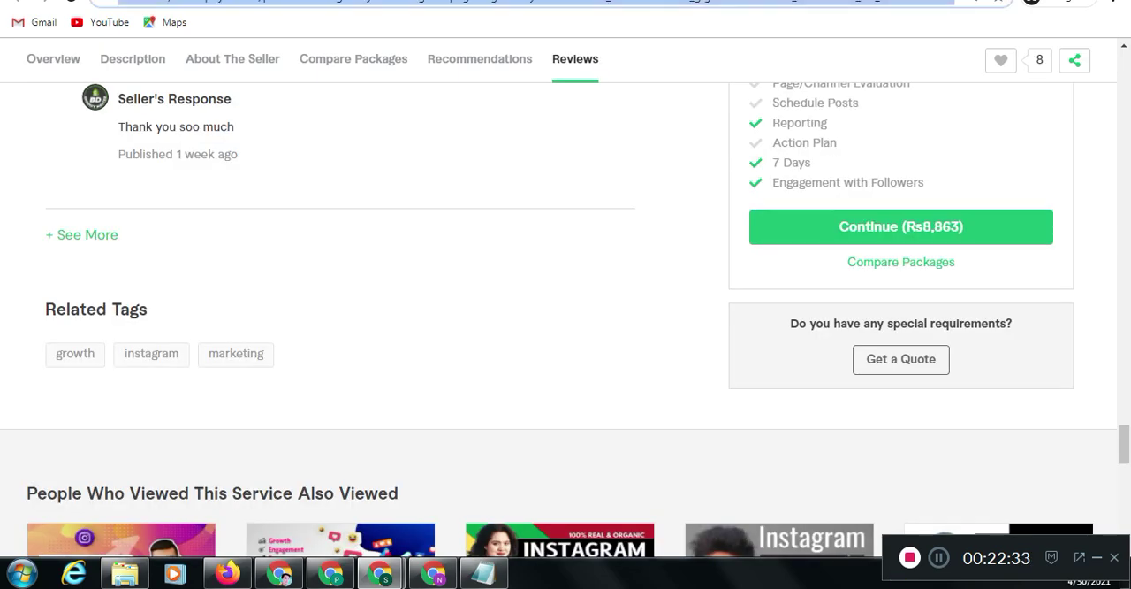
pyautogui.write('https://www.fiverr.com/s2/984a9d09ad')
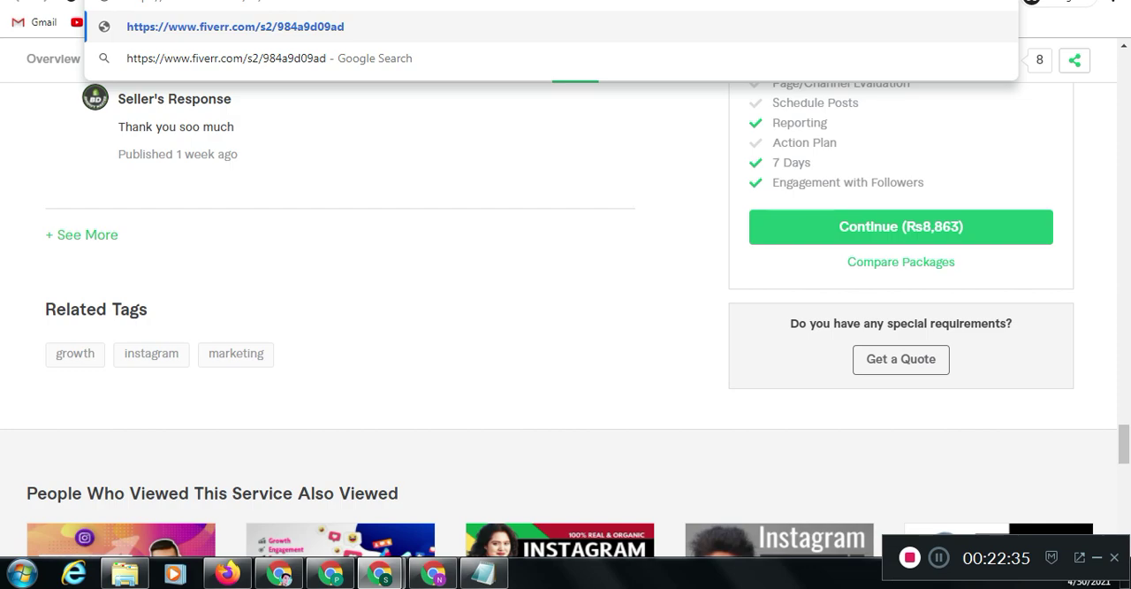
pyautogui.press('Return')
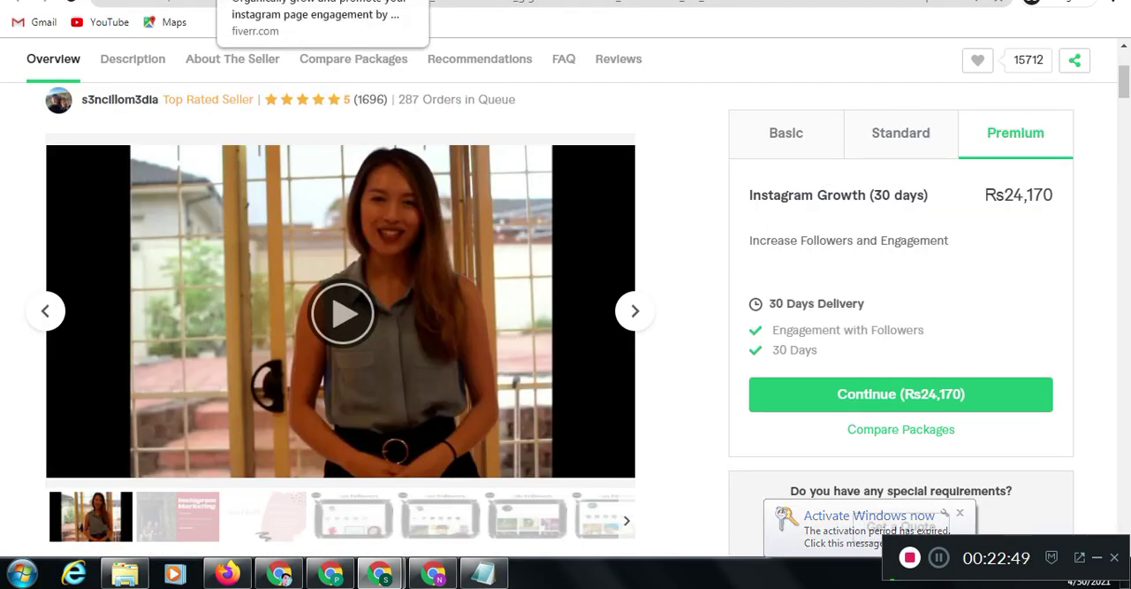
# Bring up the published gig's public page and review its photo, Basic package and description
pyautogui.click(282, 1)
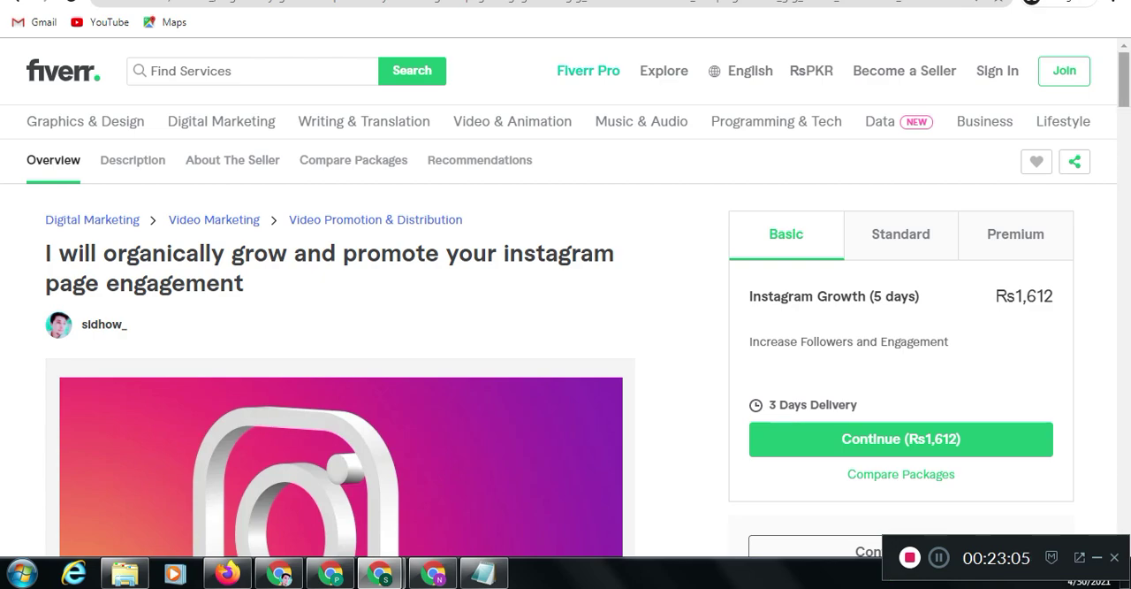
pyautogui.scroll(-4, 566, 300)
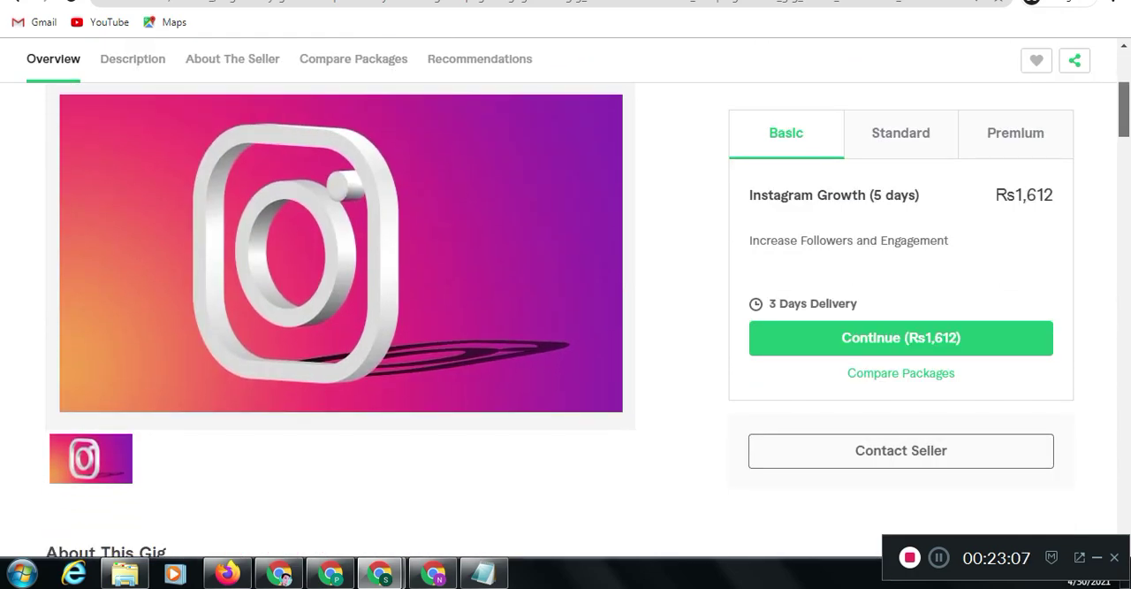
pyautogui.scroll(-6, 339, 300)
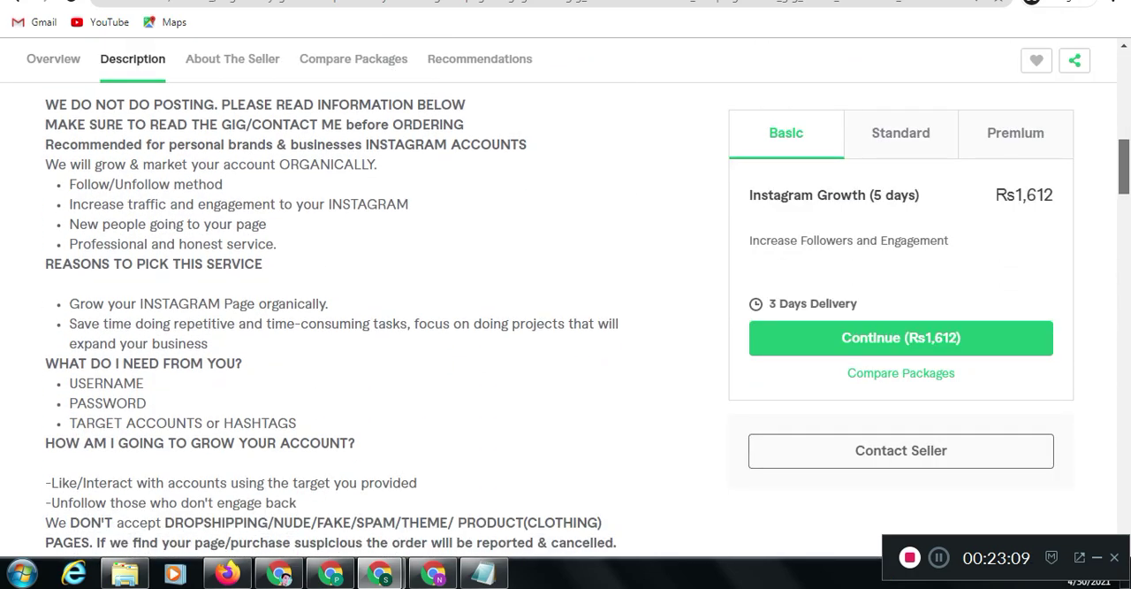
pyautogui.moveTo(1125, 169); pyautogui.dragTo(1125, 170)
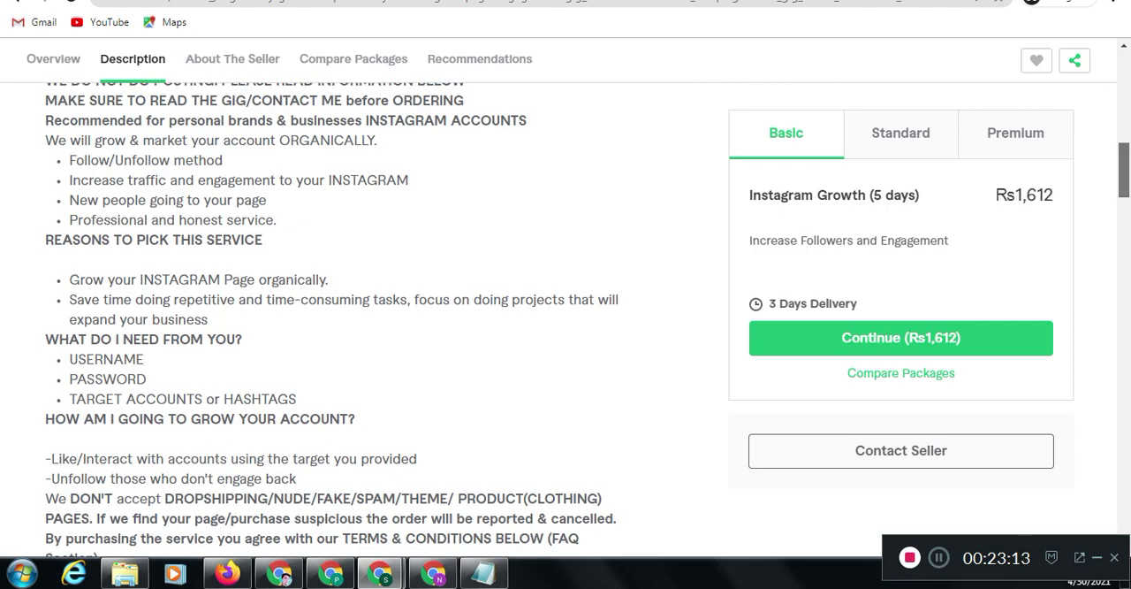
# Review the rest of the published gig's description, its seller section and package comparison, glancing at the competing gig for reference
pyautogui.scroll(-2, 565, 318)
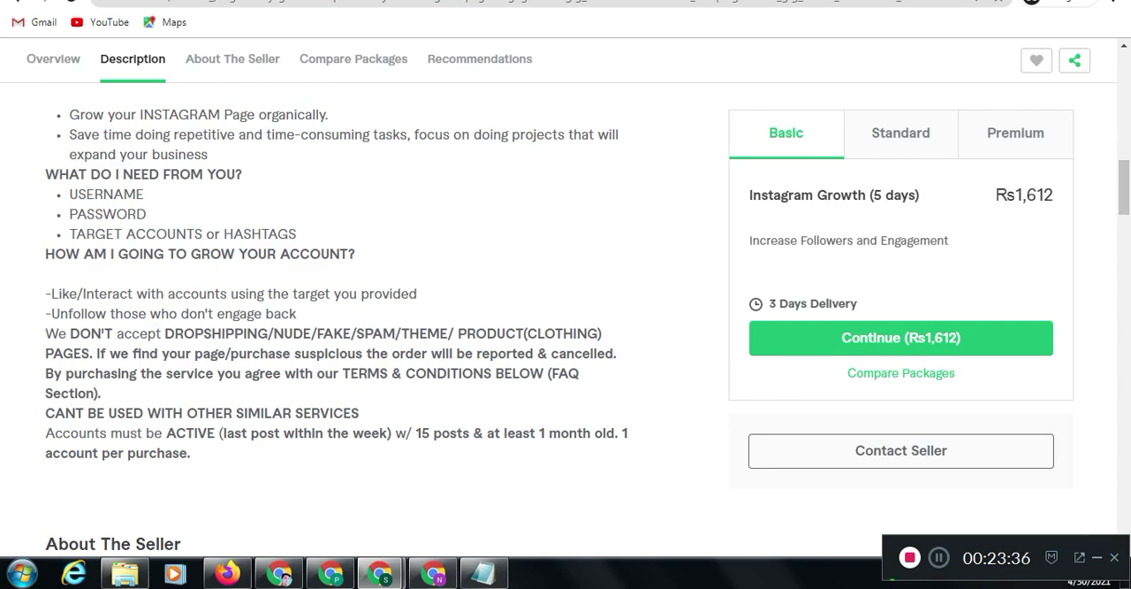
pyautogui.hotkey('ctrl', 'Tab')
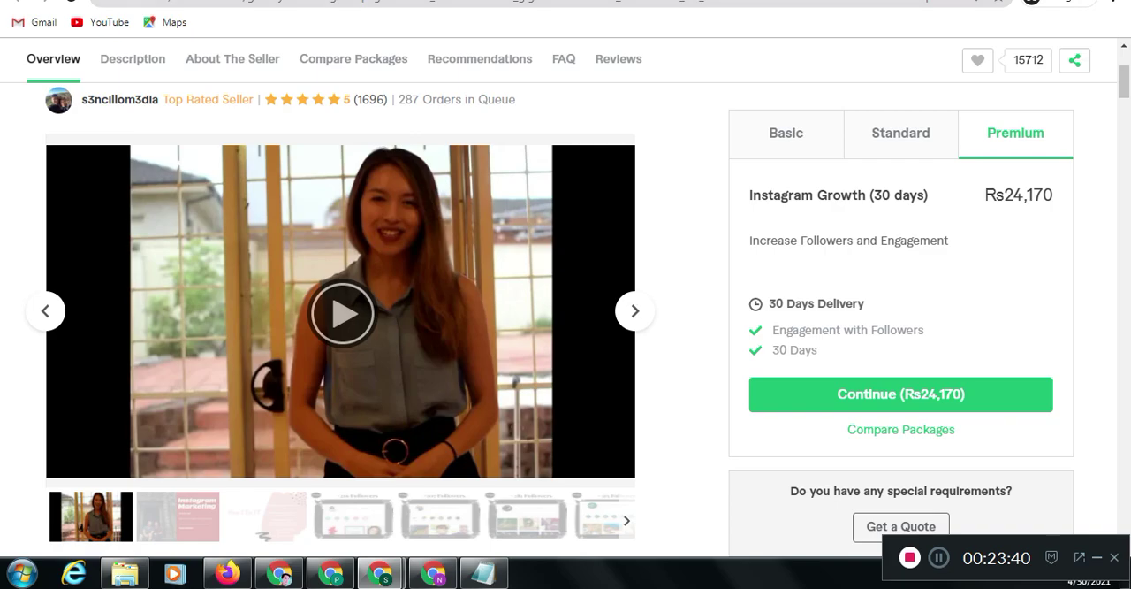
pyautogui.hotkey('ctrl', 'Tab')
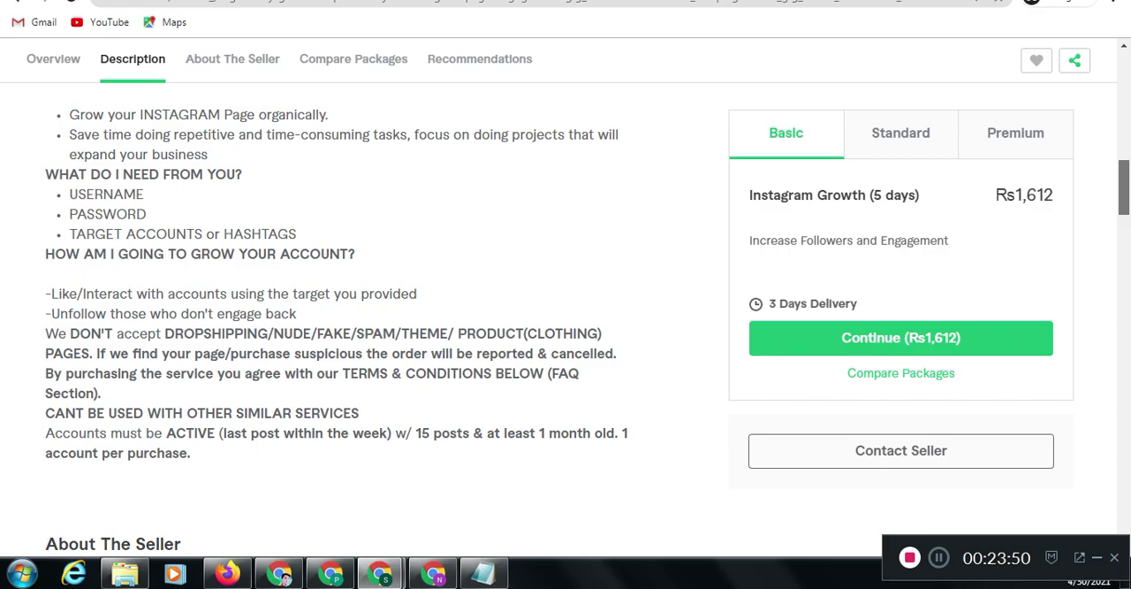
pyautogui.scroll(-3, 354, 318)
pyautogui.scroll(-7, 340, 318)
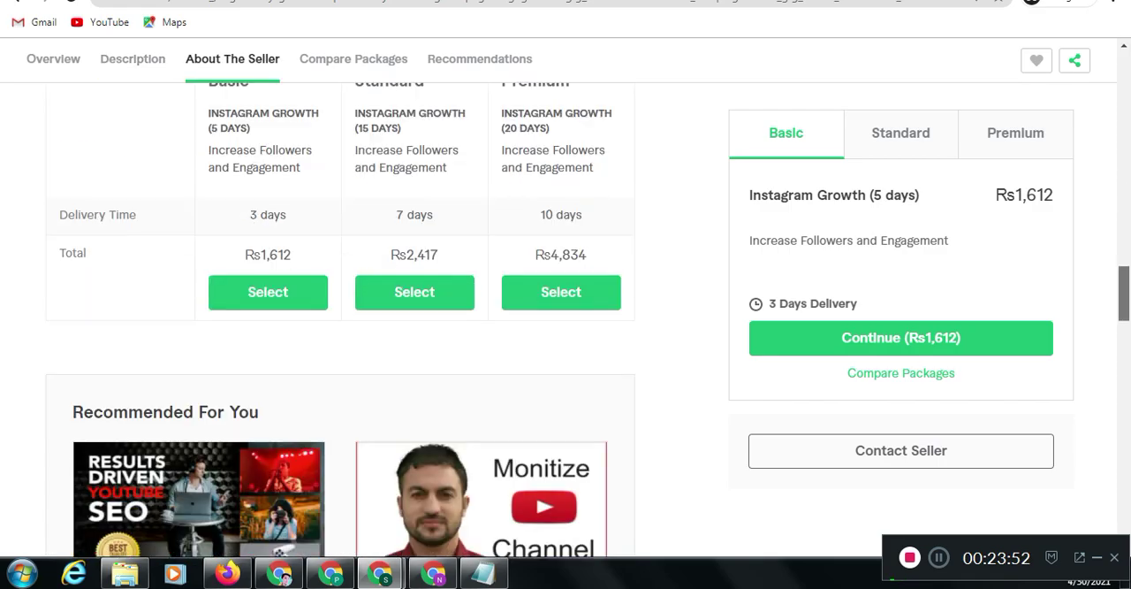
pyautogui.scroll(2, 340, 318)
pyautogui.scroll(10, 340, 318)
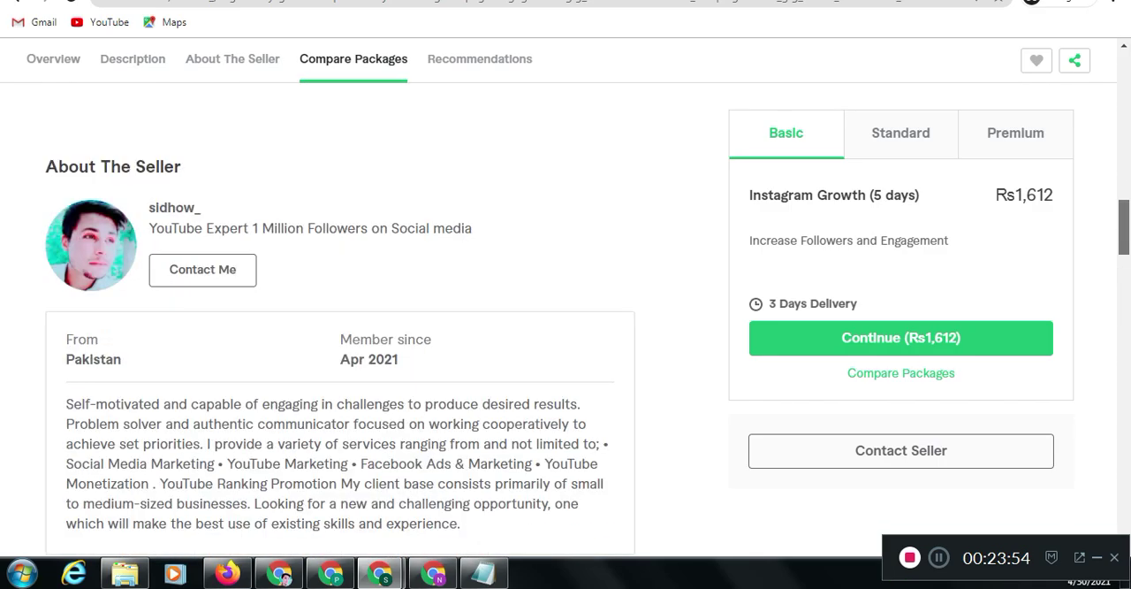
pyautogui.scroll(5, 341, 319)
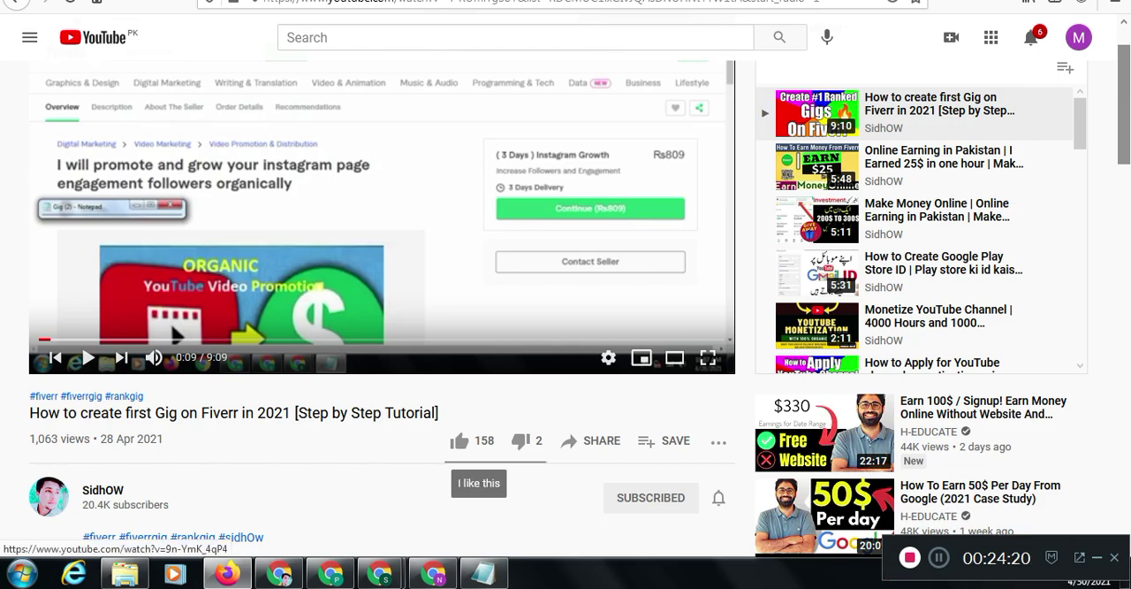
# In Firefox, view the Instagram profile and the Fiverr earnings summary, and return to the YouTube video about creating a first gig
pyautogui.hotkey('ctrl', 'Tab')
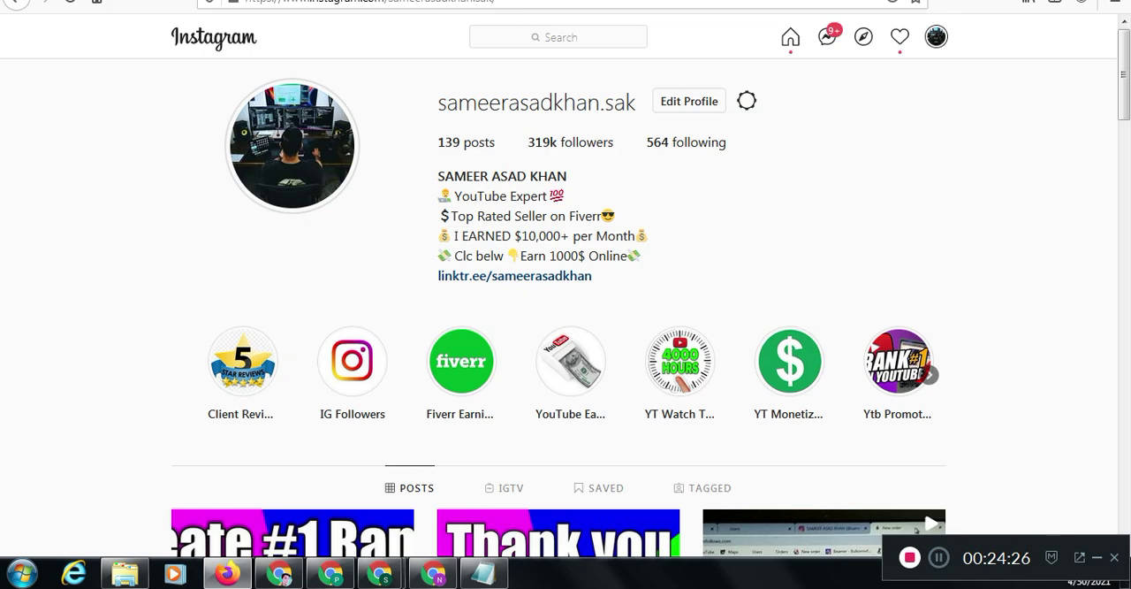
pyautogui.hotkey('ctrl', 'Tab')
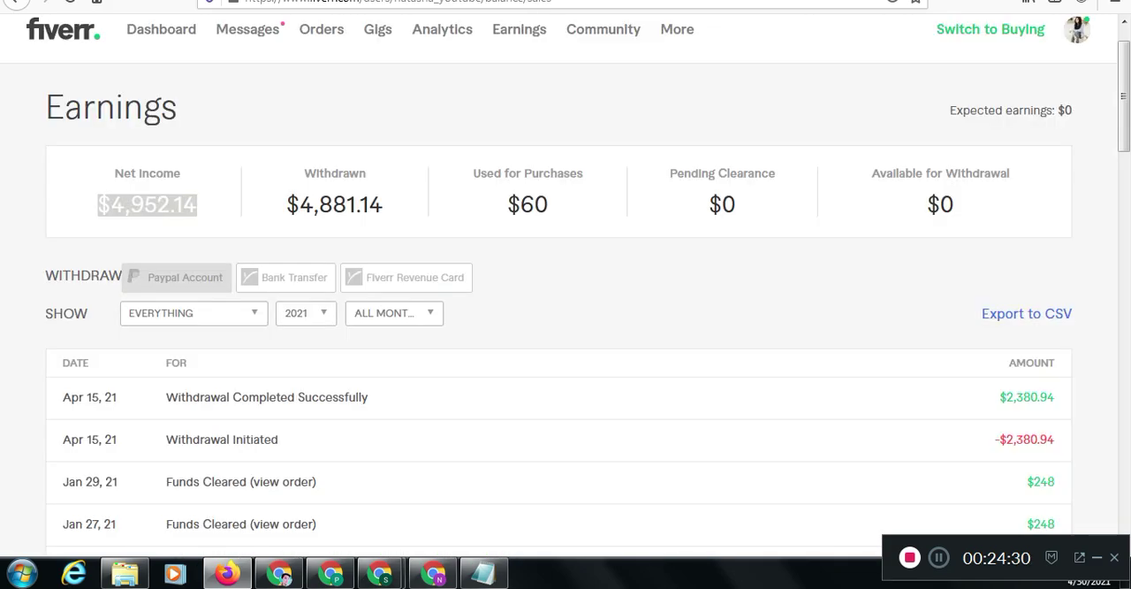
pyautogui.scroll(-1, 566, 292)
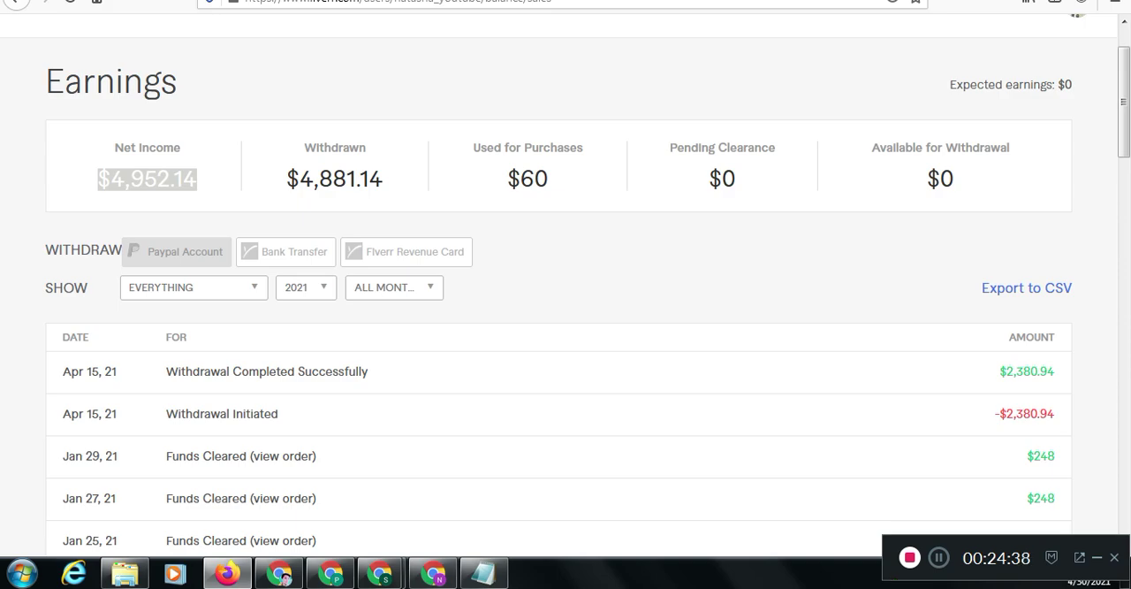
pyautogui.click(202, 184)
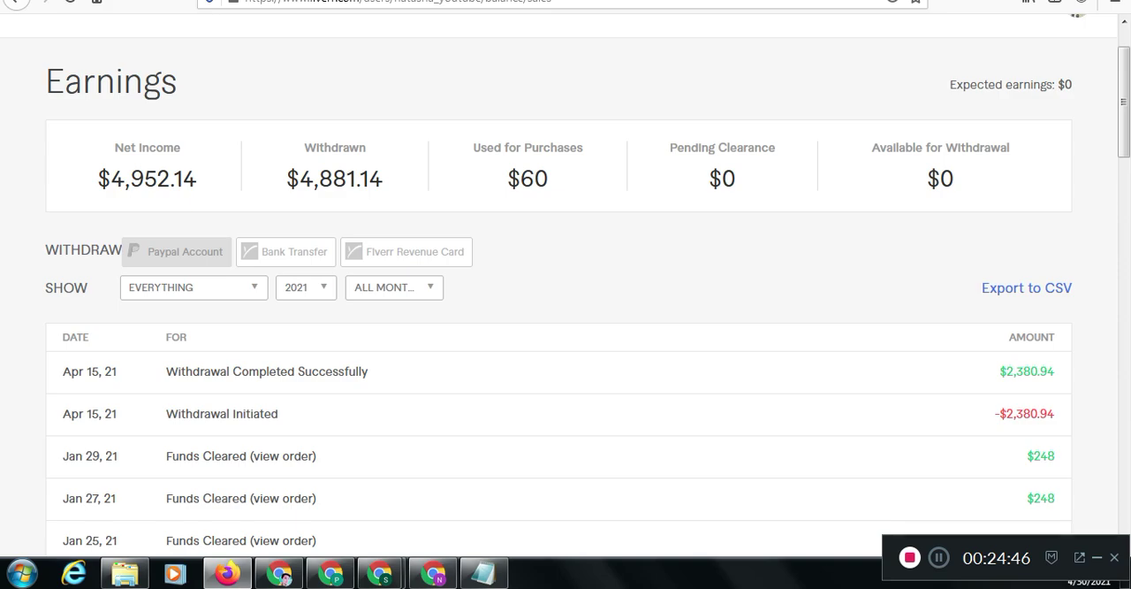
pyautogui.hotkey('ctrl', 'Tab')
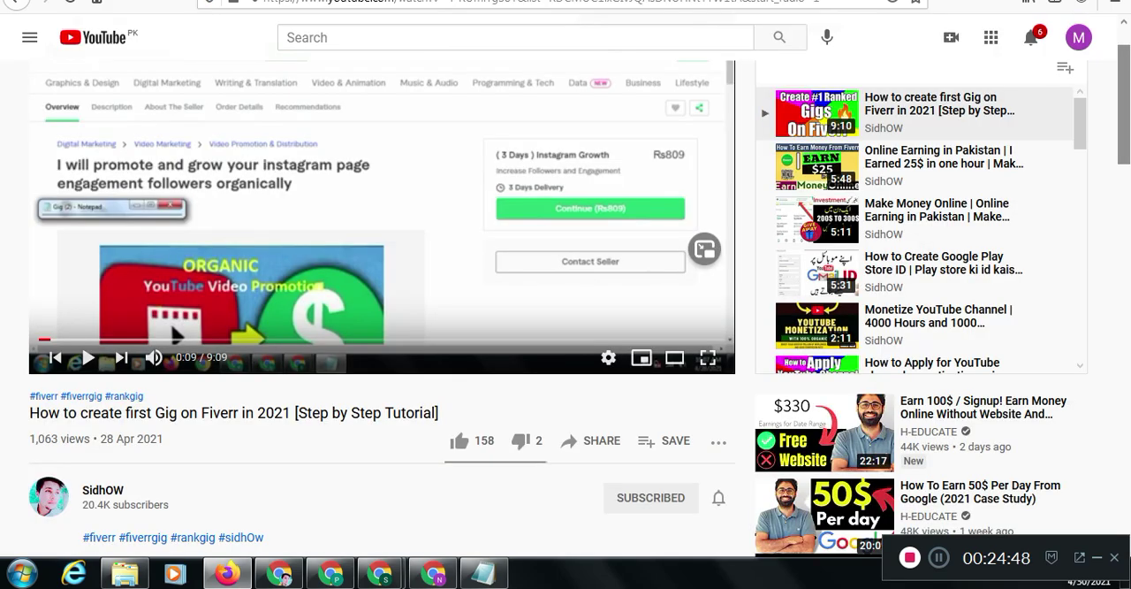